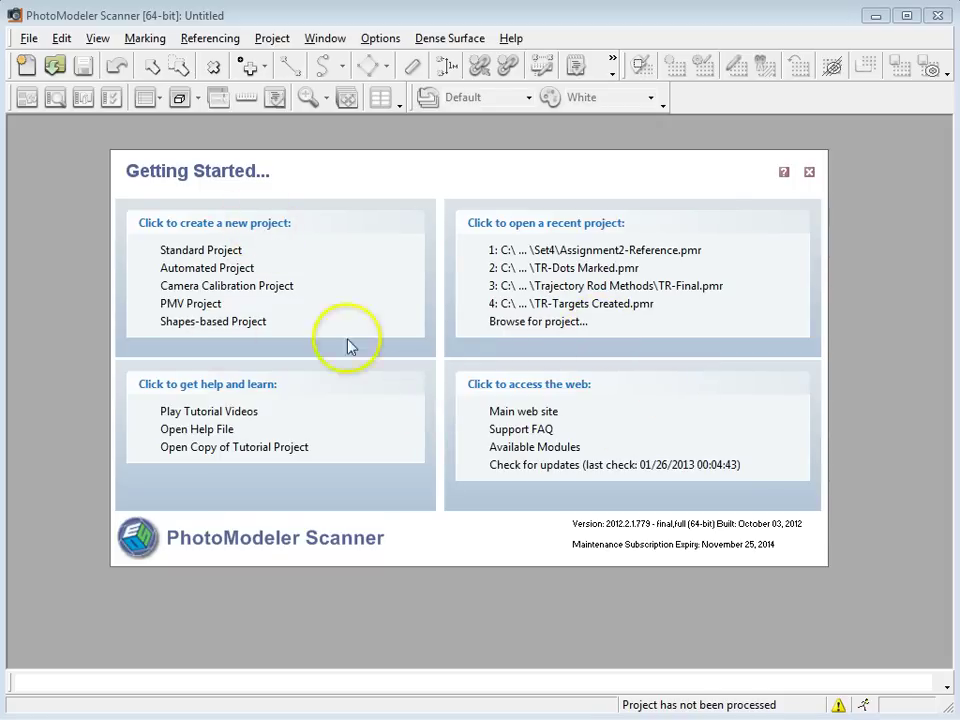
- Start a new Standard Project and browse to the folder holding the photos
{"action": "left_click", "coordinate": [175, 251]}
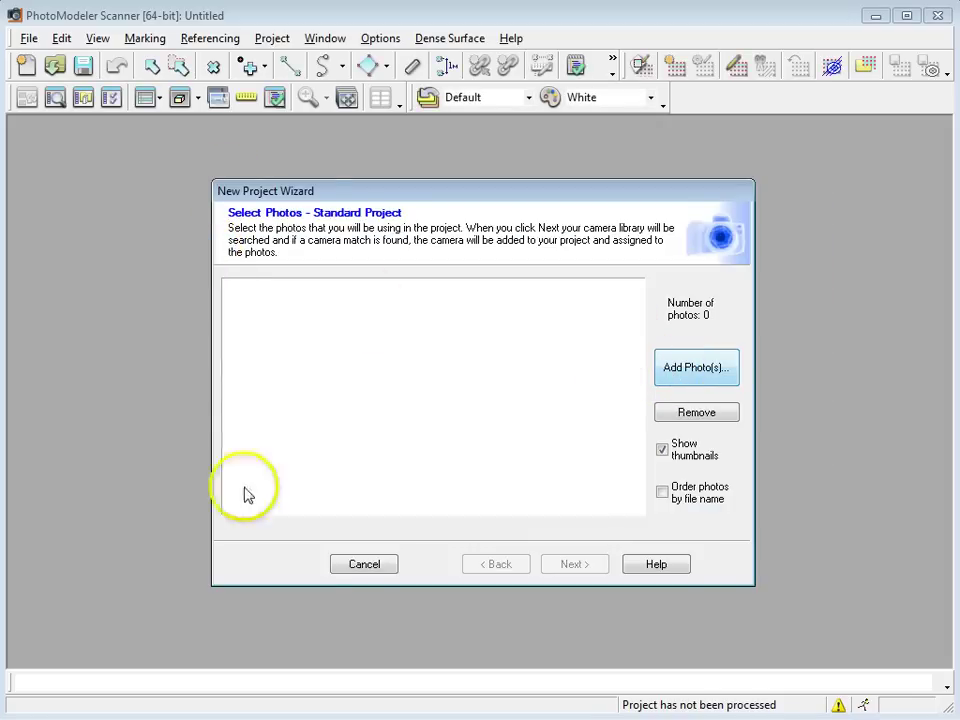
{"action": "left_click", "coordinate": [677, 372]}
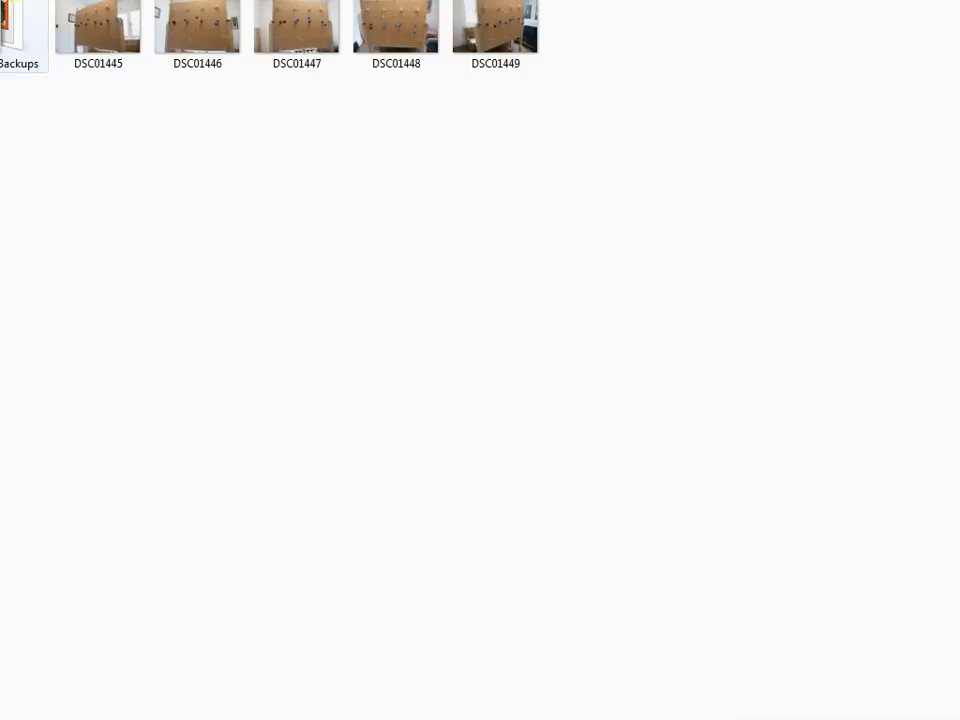
{"action": "left_click", "coordinate": [54, 43]}
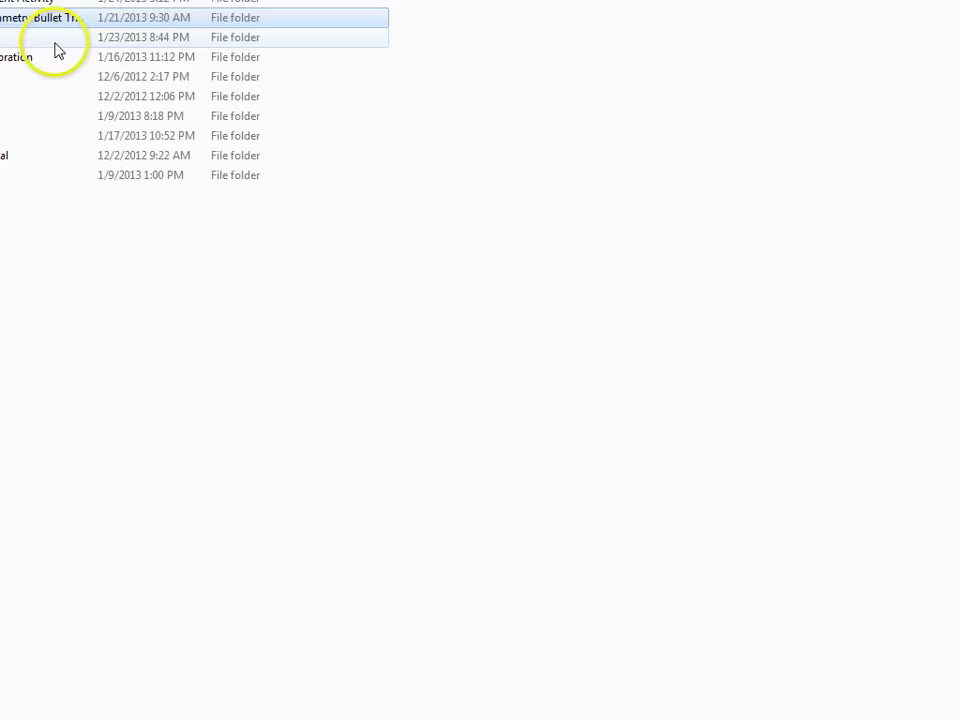
{"action": "left_click", "coordinate": [40, 37]}
{"action": "double_click", "coordinate": [40, 37]}
- Add photos DSC01403–DSC01406 and accept their automatic match to the DSLR-A200-18mm-63MaxRes camera
{"action": "double_click", "coordinate": [5, 37]}
{"action": "left_click", "coordinate": [5, 50]}
{"action": "left_click", "coordinate": [313, 47], "text": "shift"}
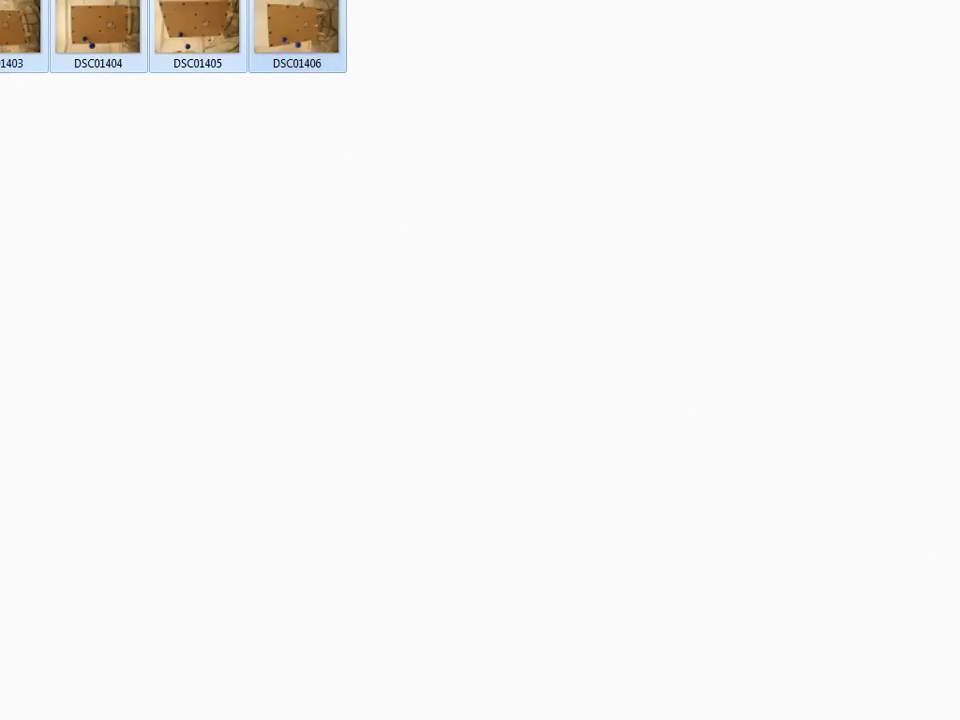
{"action": "key", "text": "Return"}
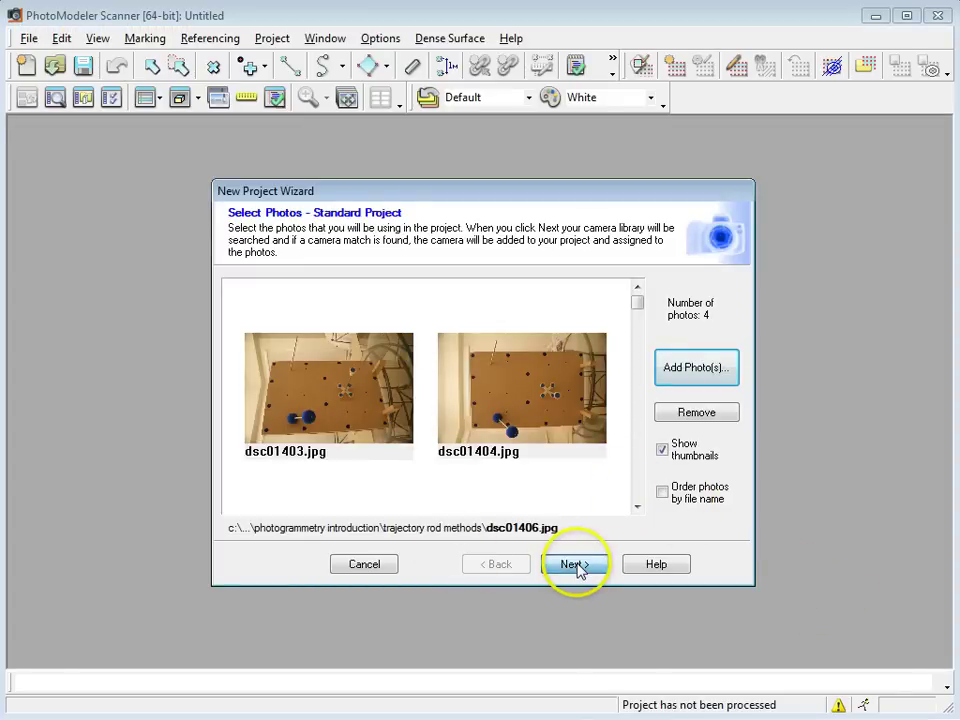
{"action": "left_click", "coordinate": [572, 565]}
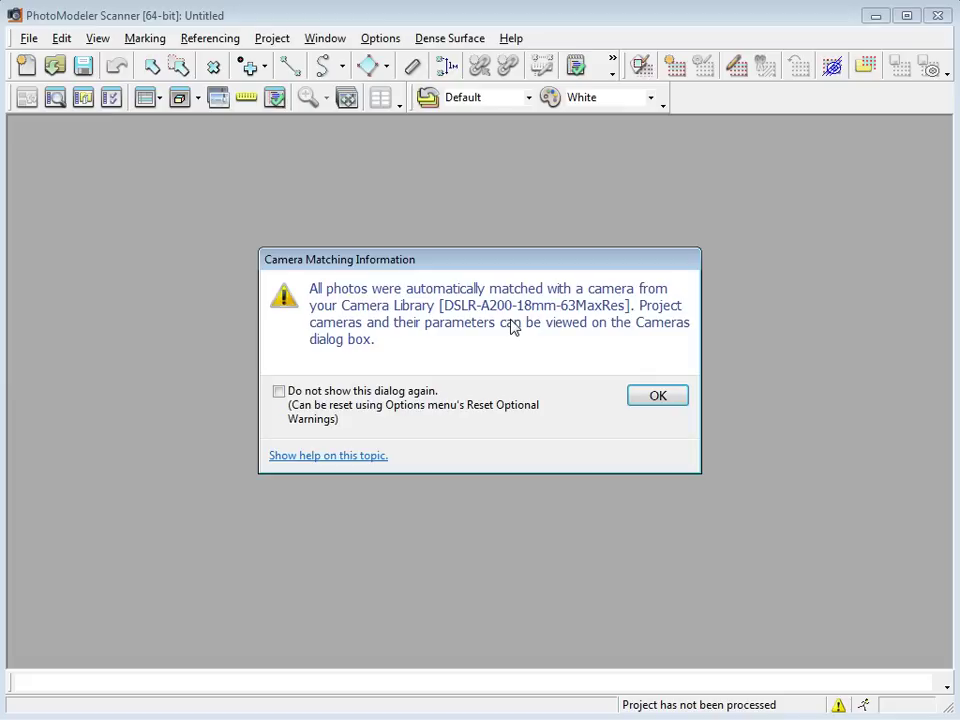
{"action": "left_click", "coordinate": [657, 400]}
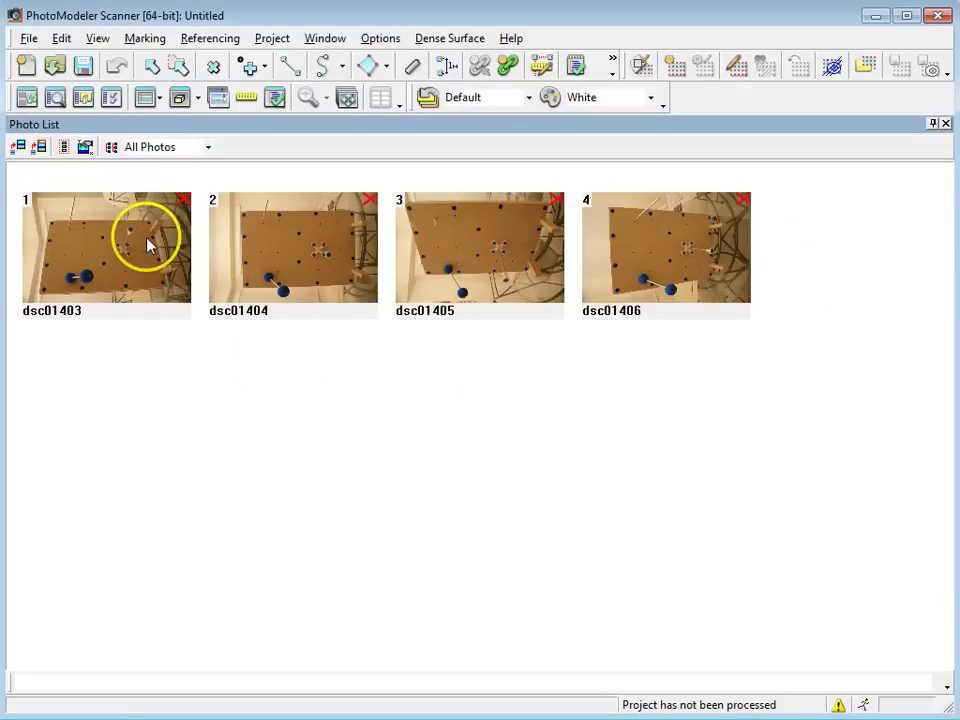
- Select all four photos in the Photo List and open them in photo windows
{"action": "left_click", "coordinate": [147, 245]}
{"action": "left_click", "coordinate": [638, 246], "text": "shift"}
{"action": "right_click", "coordinate": [638, 246]}
{"action": "left_click", "coordinate": [672, 262]}
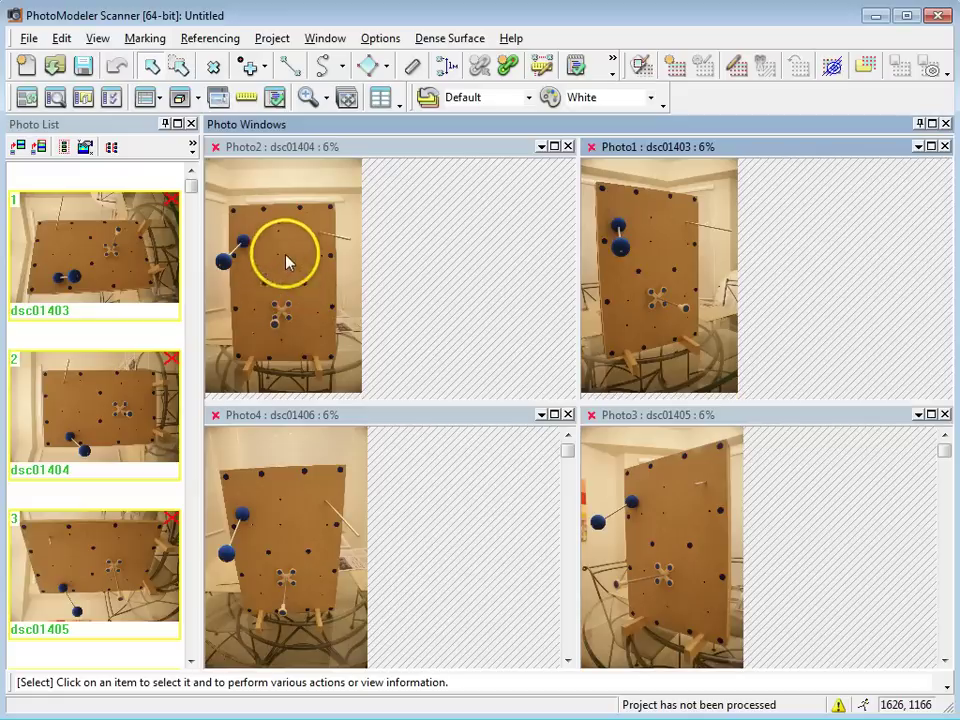
- Make Photo2 the working photo and zoom in and out to inspect the board
{"action": "left_click", "coordinate": [285, 268]}
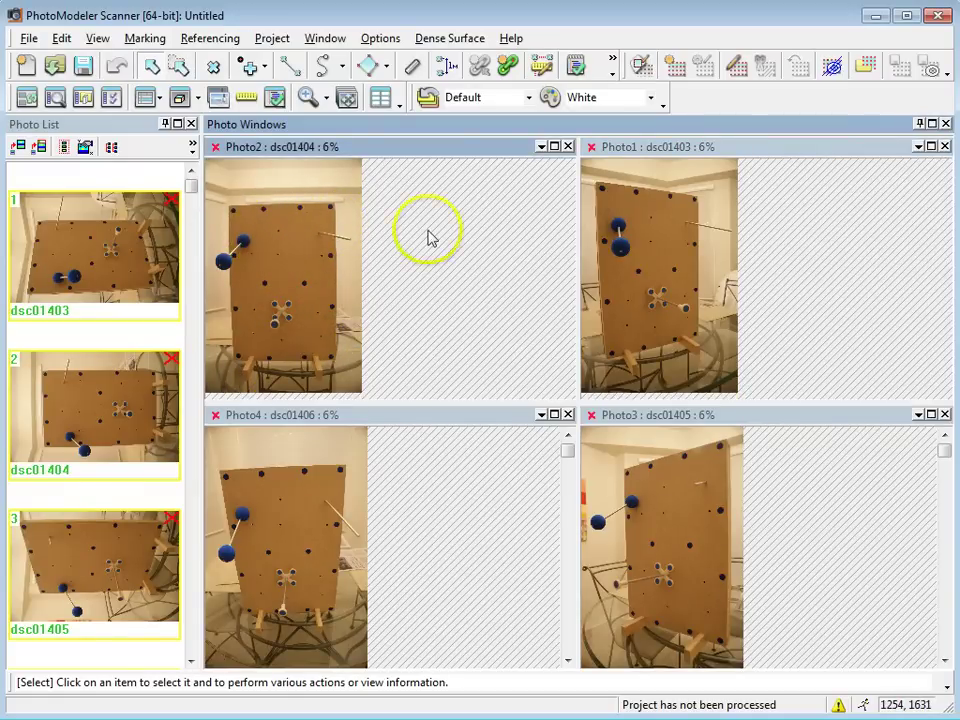
{"action": "scroll", "coordinate": [235, 220], "scroll_direction": "up", "scroll_amount": 2}
{"action": "scroll", "coordinate": [398, 207], "scroll_direction": "up", "scroll_amount": 3}
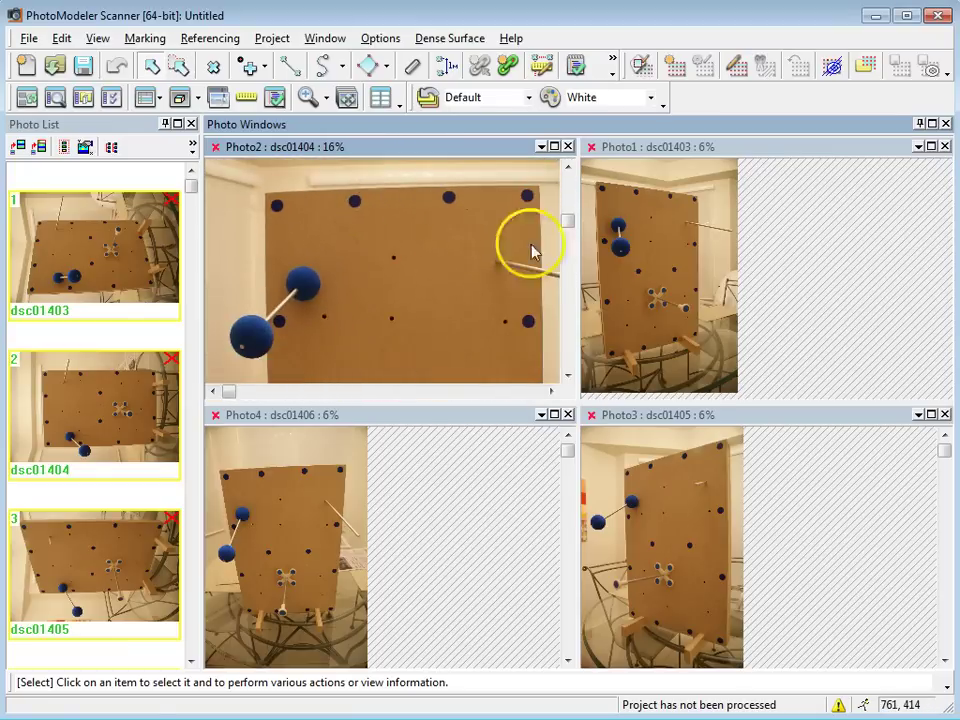
{"action": "scroll", "coordinate": [476, 300], "scroll_direction": "down", "scroll_amount": 4}
{"action": "scroll", "coordinate": [386, 368], "scroll_direction": "up", "scroll_amount": 2}
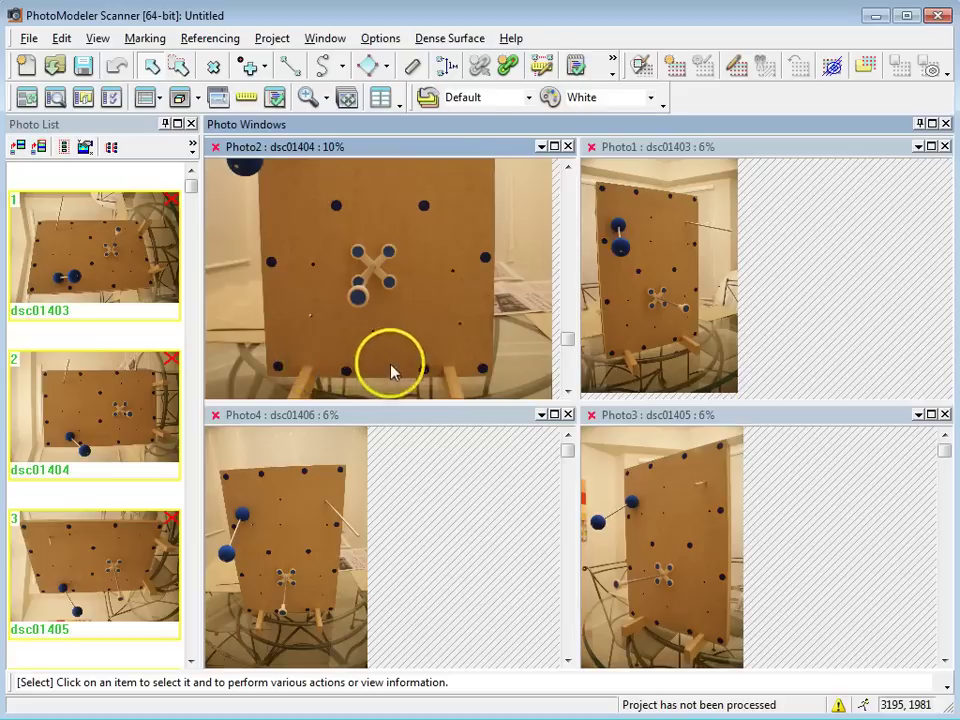
{"action": "scroll", "coordinate": [279, 306], "scroll_direction": "up", "scroll_amount": 1}
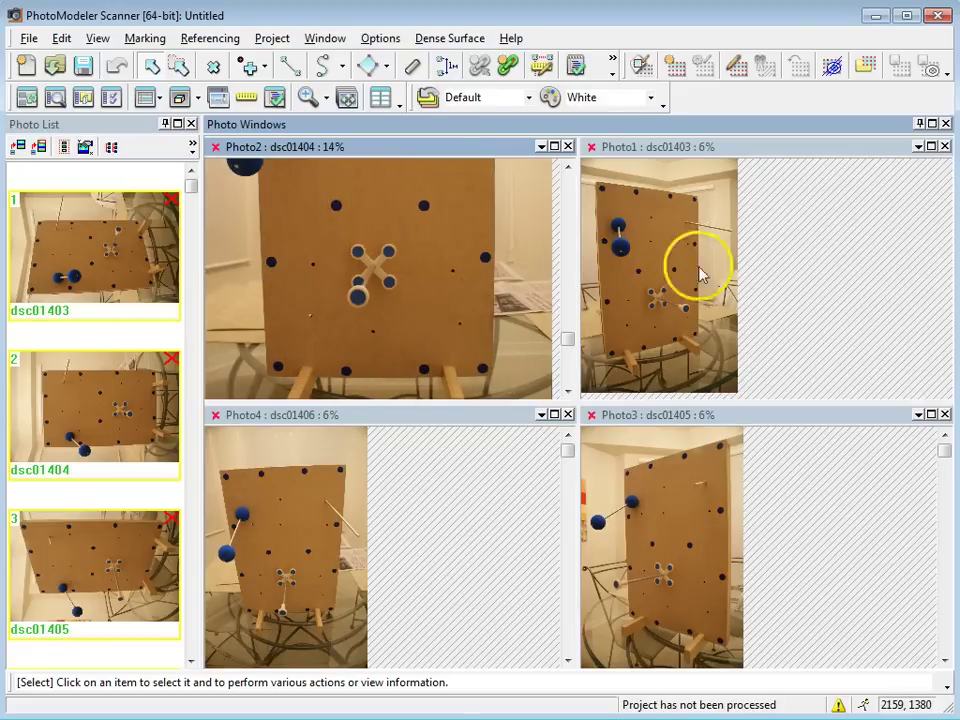
{"action": "scroll", "coordinate": [400, 272], "scroll_direction": "down", "scroll_amount": 2}
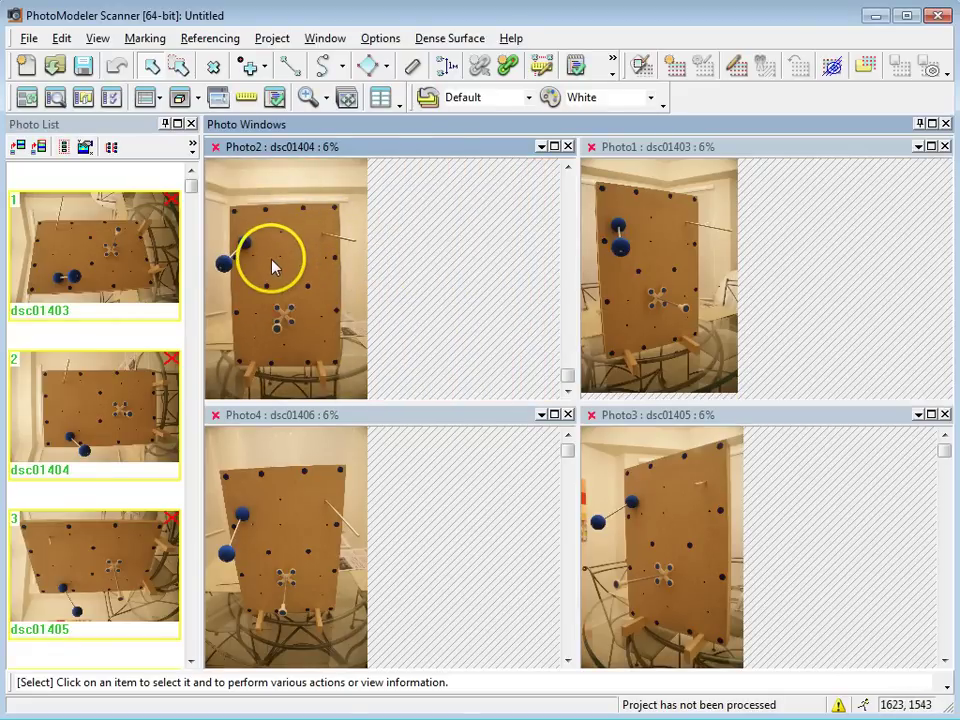
{"action": "scroll", "coordinate": [289, 203], "scroll_direction": "up", "scroll_amount": 5}
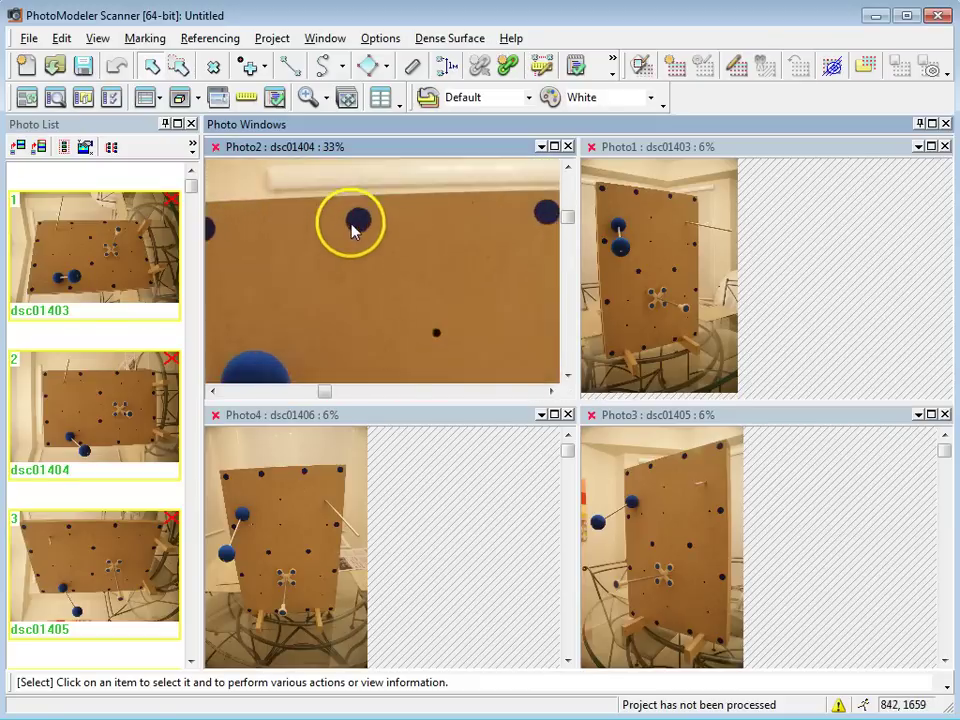
{"action": "scroll", "coordinate": [352, 229], "scroll_direction": "down", "scroll_amount": 2}
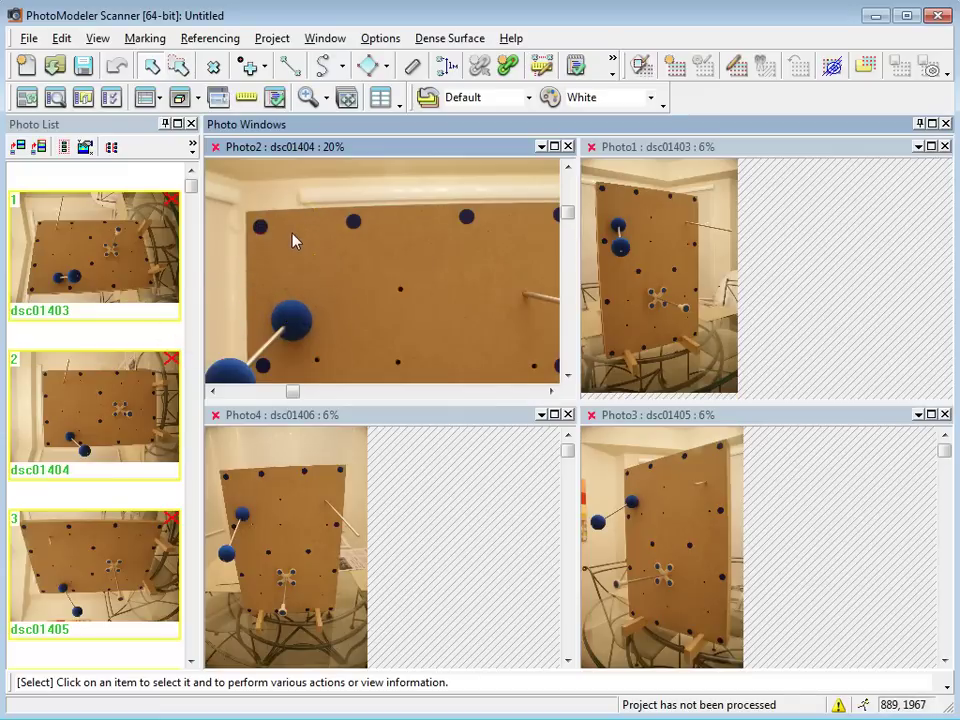
{"action": "scroll", "coordinate": [308, 248], "scroll_direction": "down", "scroll_amount": 2}
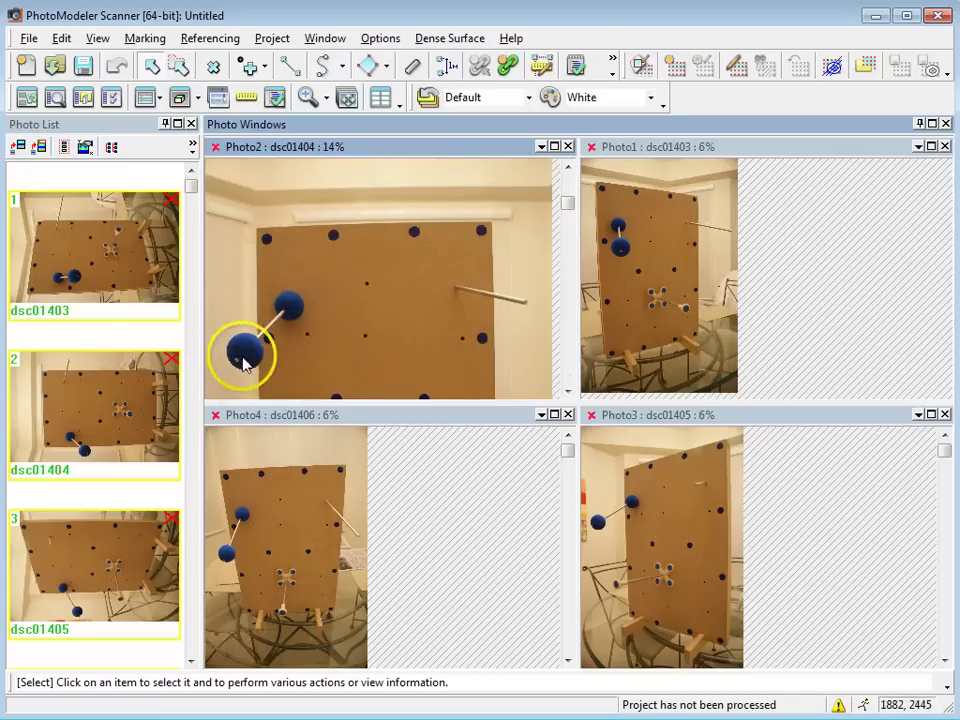
{"action": "scroll", "coordinate": [280, 325], "scroll_direction": "down", "scroll_amount": 3}
{"action": "scroll", "coordinate": [285, 320], "scroll_direction": "up", "scroll_amount": 5}
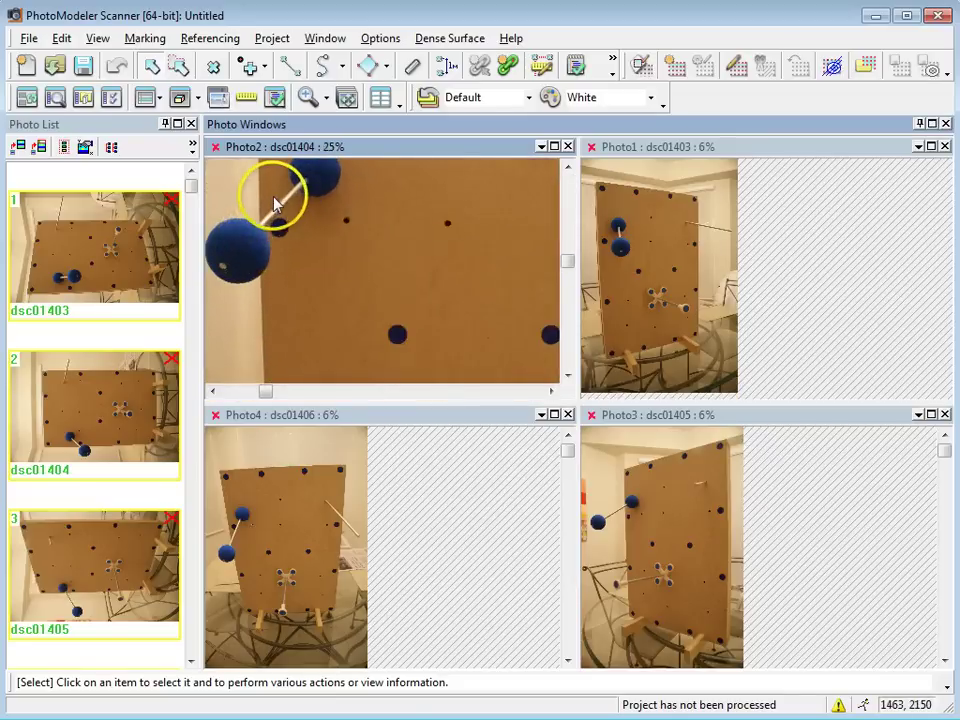
{"action": "scroll", "coordinate": [320, 228], "scroll_direction": "down", "scroll_amount": 1}
{"action": "scroll", "coordinate": [323, 233], "scroll_direction": "down", "scroll_amount": 1}
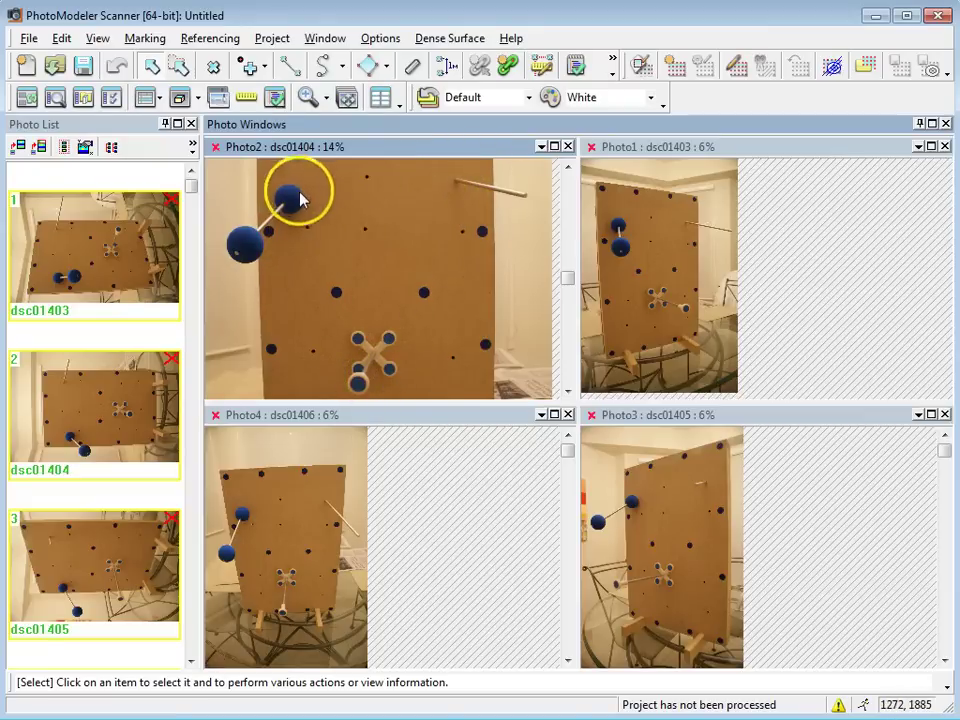
{"action": "scroll", "coordinate": [241, 202], "scroll_direction": "up", "scroll_amount": 1}
- Pan Photo2 across the board and zoom further to inspect the targets
{"action": "middle_click_drag", "start_coordinate": [322, 239], "coordinate": [340, 277]}
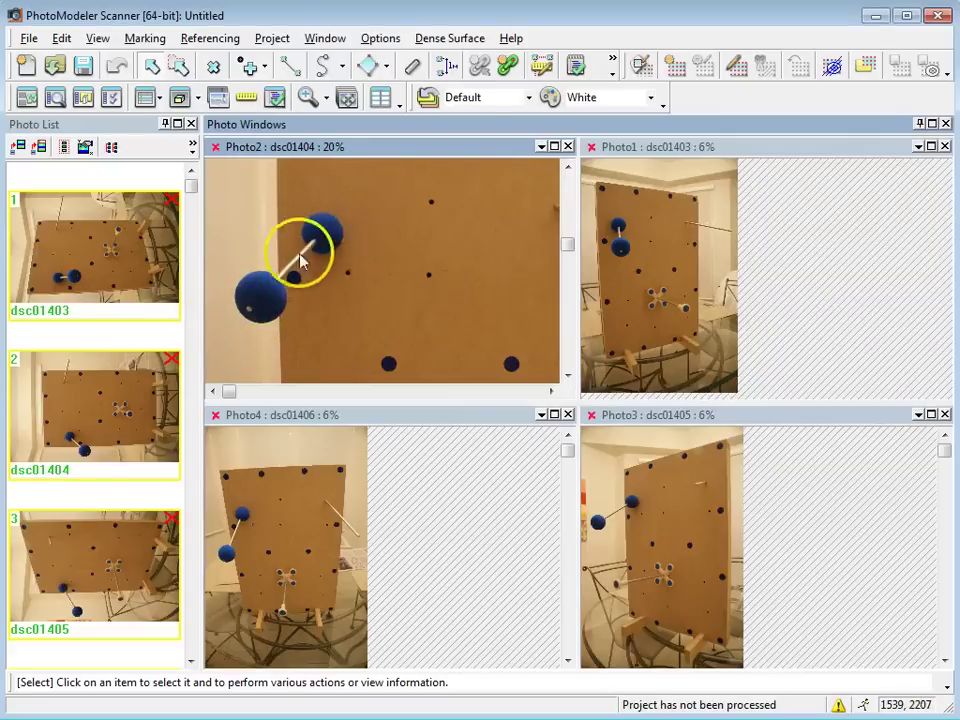
{"action": "scroll", "coordinate": [360, 285], "scroll_direction": "down", "scroll_amount": 2}
{"action": "scroll", "coordinate": [368, 270], "scroll_direction": "up", "scroll_amount": 1}
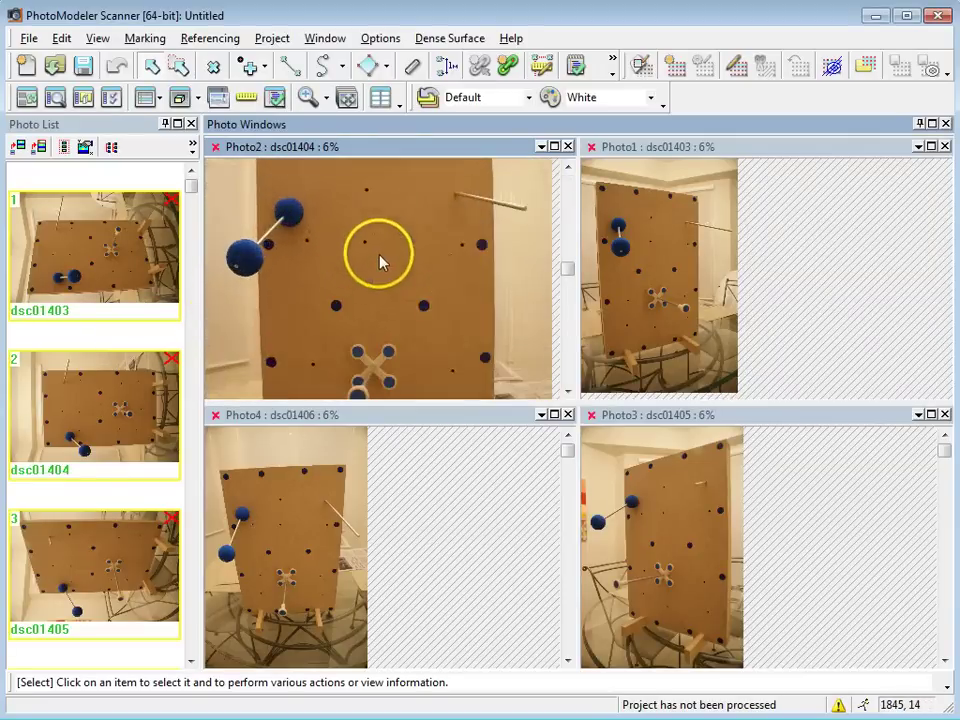
{"action": "scroll", "coordinate": [532, 193], "scroll_direction": "up", "scroll_amount": 3}
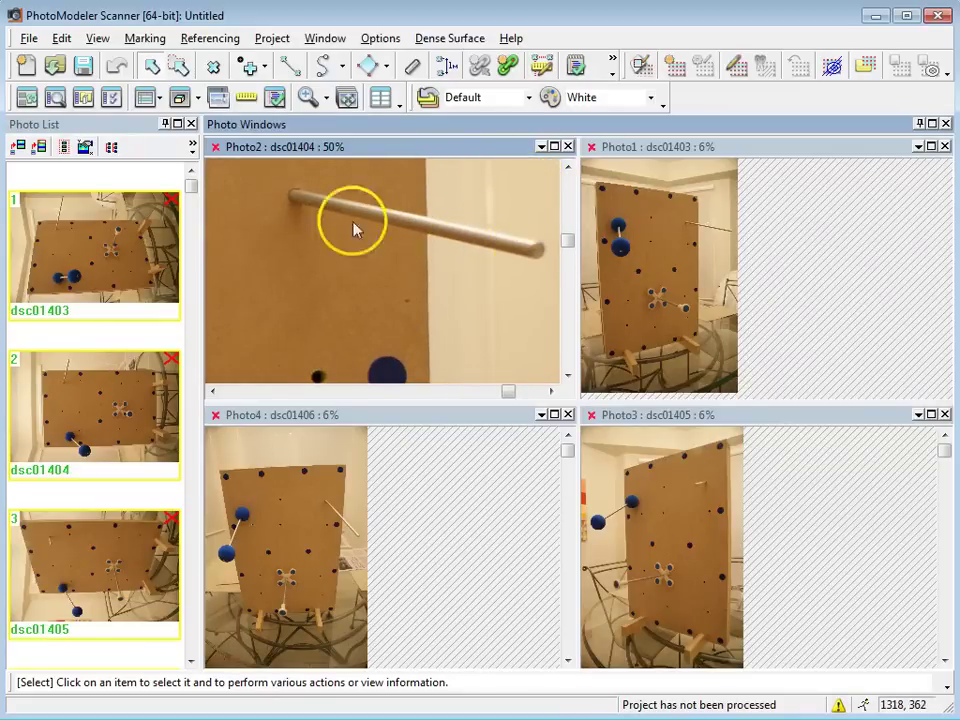
{"action": "scroll", "coordinate": [375, 274], "scroll_direction": "down", "scroll_amount": 4}
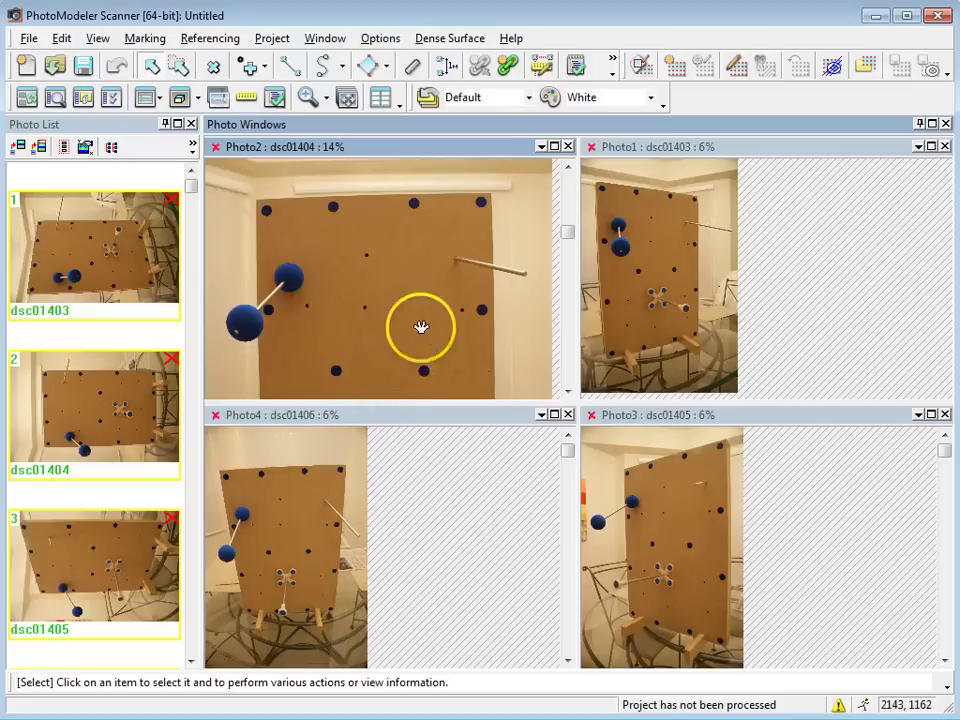
{"action": "scroll", "coordinate": [403, 281], "scroll_direction": "up", "scroll_amount": 3}
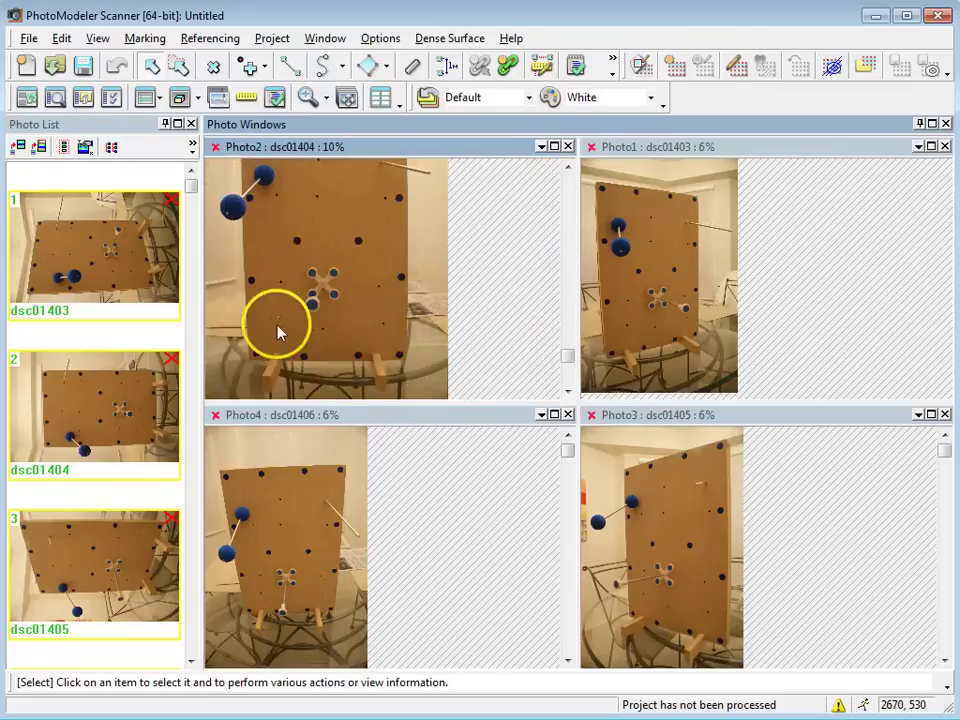
{"action": "scroll", "coordinate": [289, 328], "scroll_direction": "down", "scroll_amount": 3}
{"action": "scroll", "coordinate": [403, 277], "scroll_direction": "up", "scroll_amount": 3}
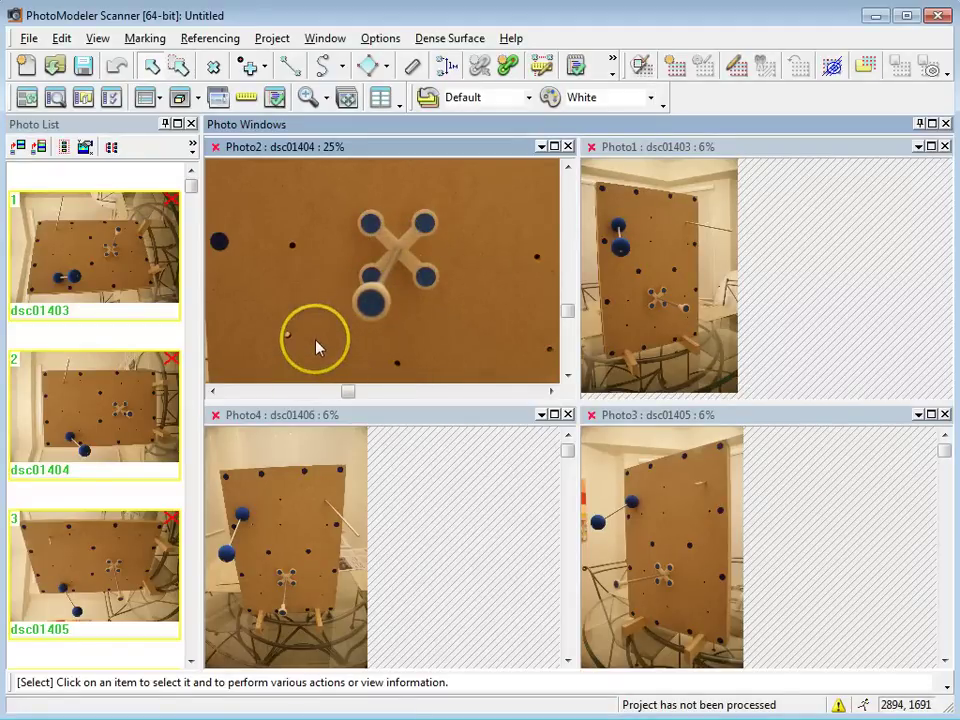
- Cycle the active window through Photo4, Photo2 and Photo3, ending on Photo2
{"action": "scroll", "coordinate": [333, 320], "scroll_direction": "down", "scroll_amount": 1}
{"action": "scroll", "coordinate": [340, 322], "scroll_direction": "down", "scroll_amount": 5}
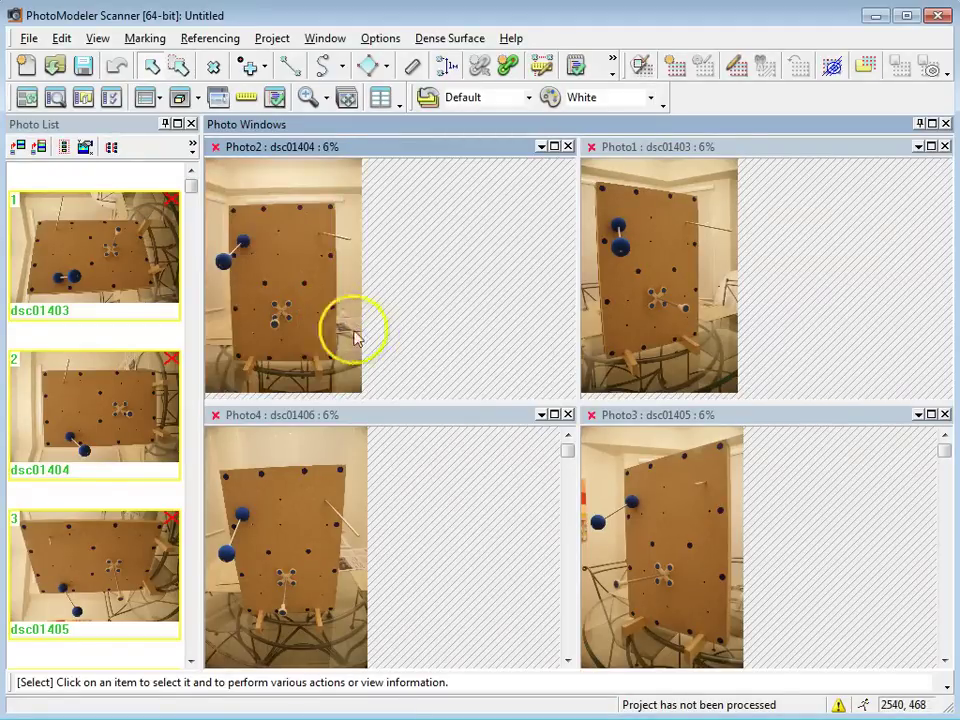
{"action": "left_click", "coordinate": [317, 561]}
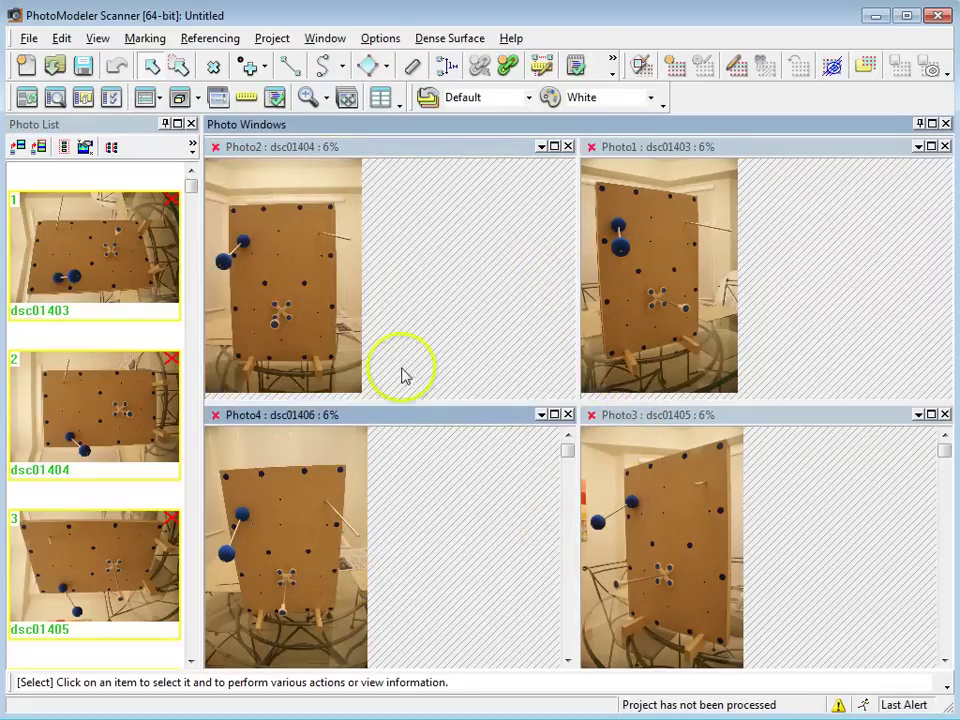
{"action": "left_click", "coordinate": [358, 322]}
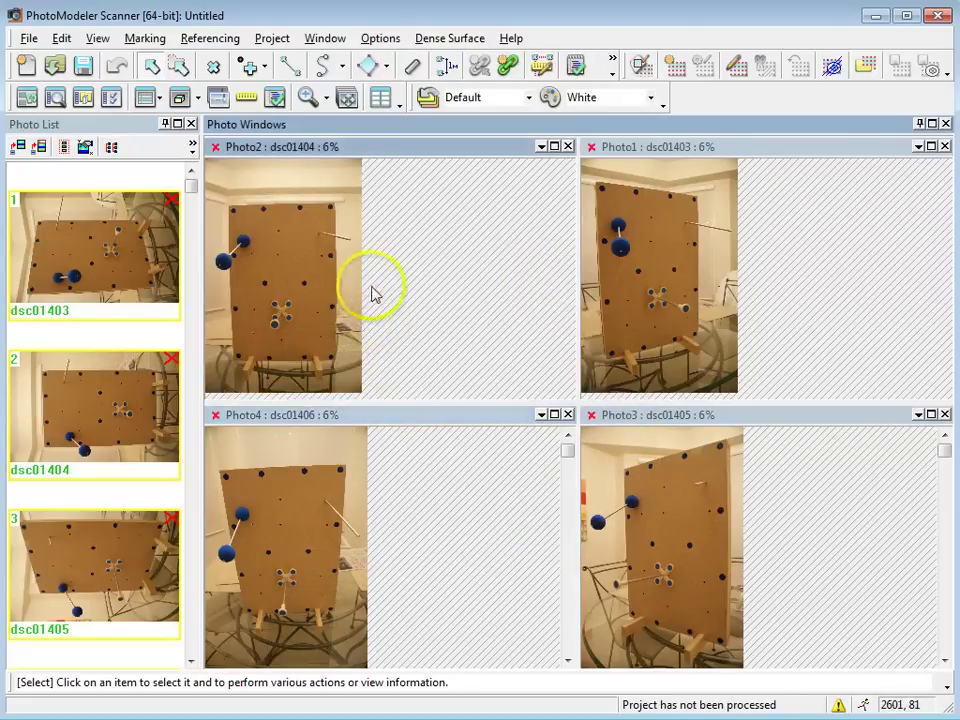
{"action": "left_click", "coordinate": [654, 514]}
{"action": "left_click", "coordinate": [400, 545]}
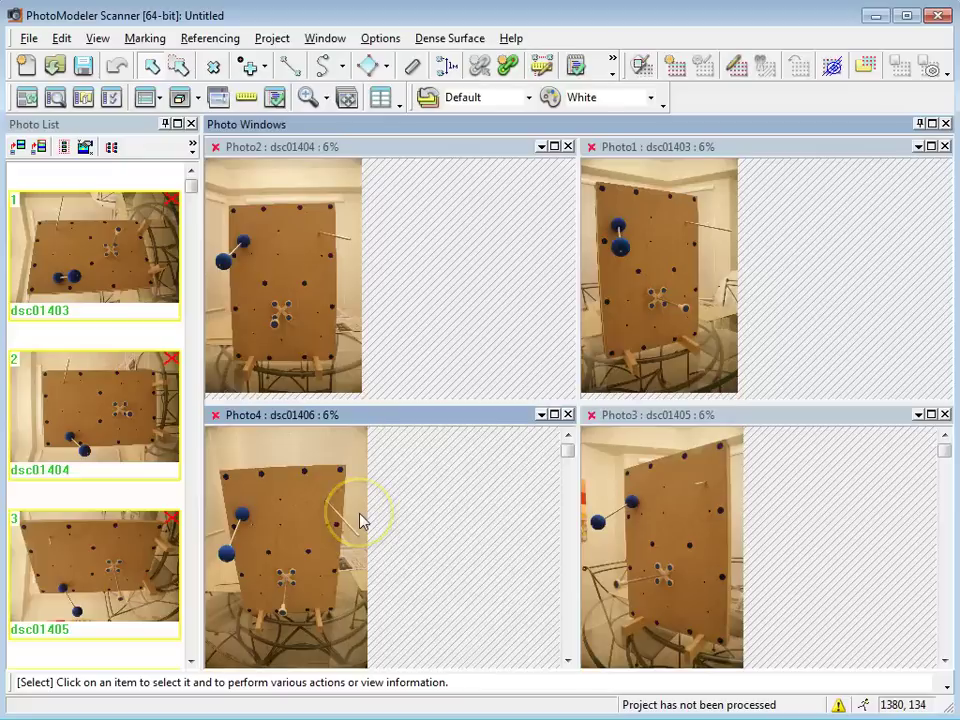
{"action": "left_click", "coordinate": [652, 512]}
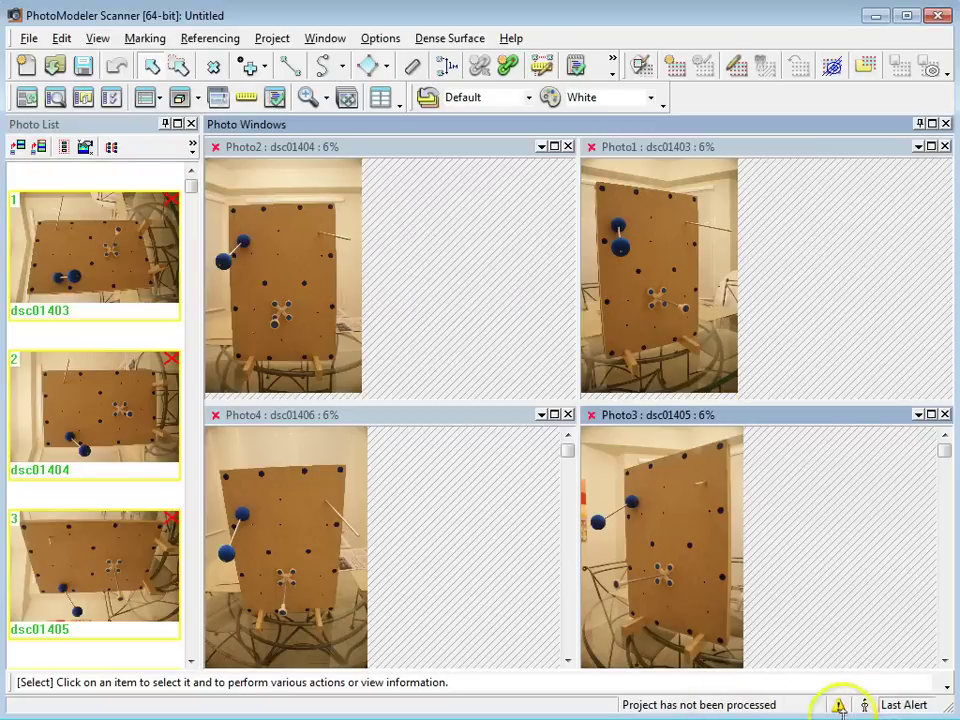
{"action": "left_click", "coordinate": [235, 305]}
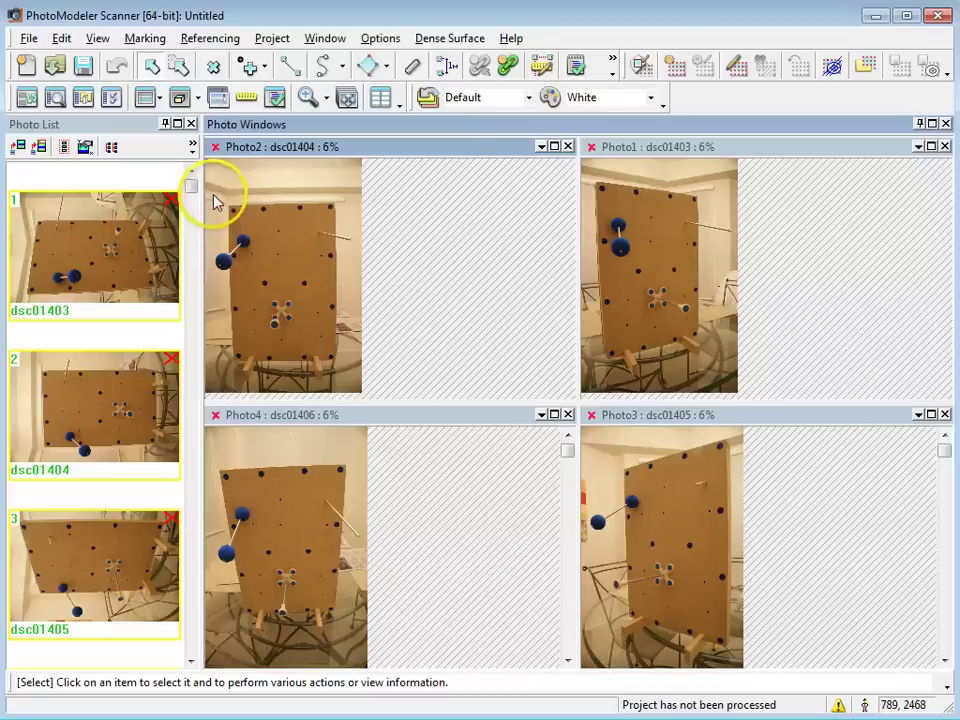
- Zoom Photo2 onto the board's top-left corner and enter Mark Points mode with M
{"action": "scroll", "coordinate": [216, 206], "scroll_direction": "up", "scroll_amount": 2}
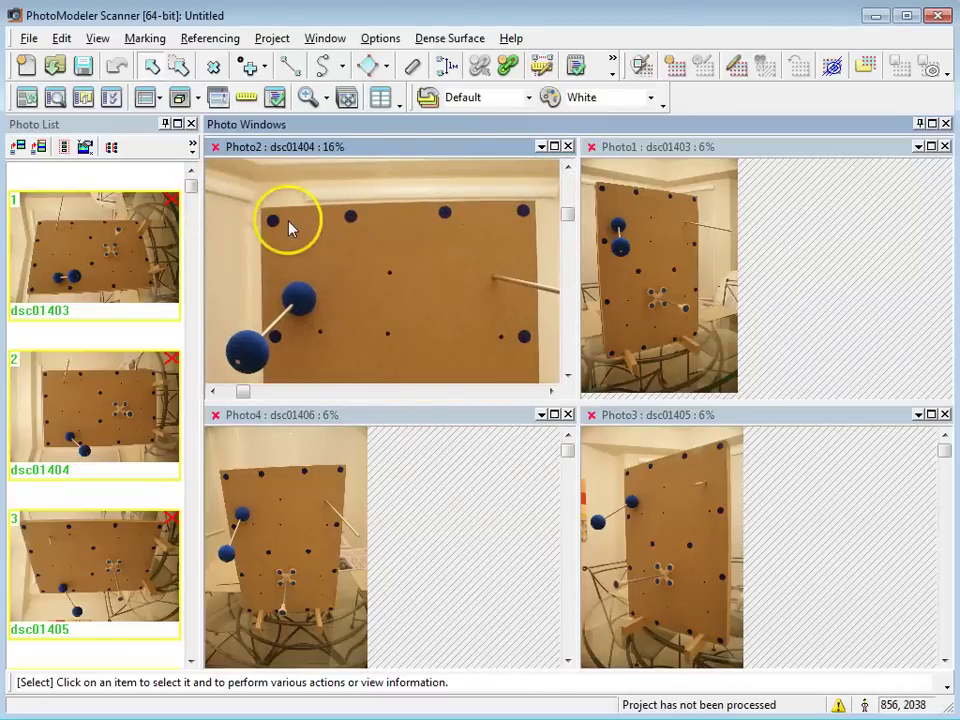
{"action": "scroll", "coordinate": [287, 220], "scroll_direction": "up", "scroll_amount": 5}
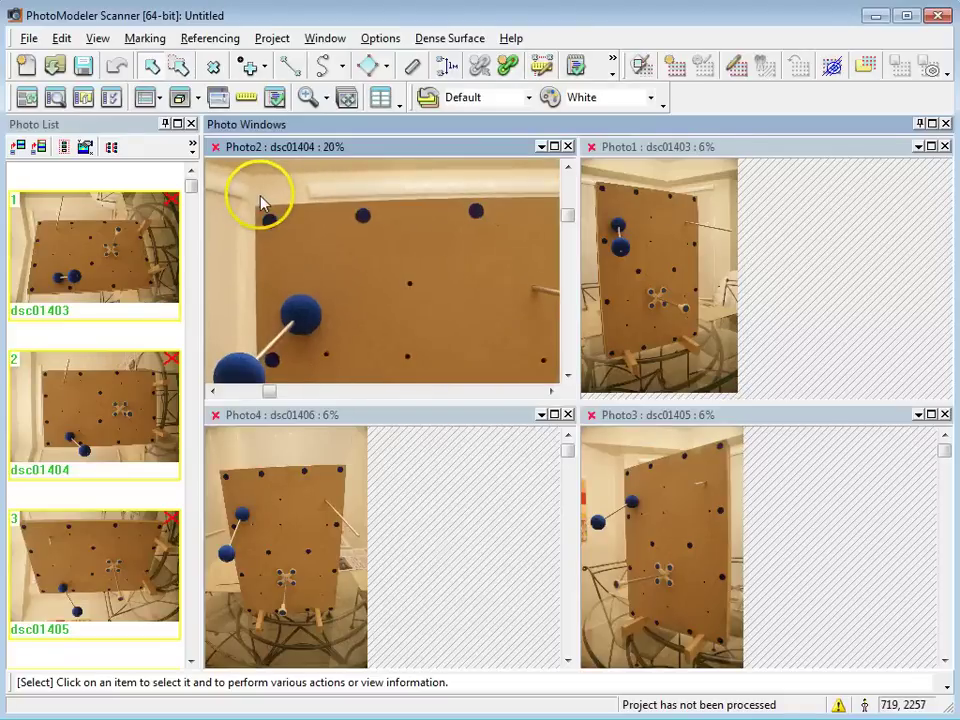
{"action": "scroll", "coordinate": [293, 210], "scroll_direction": "up", "scroll_amount": 1}
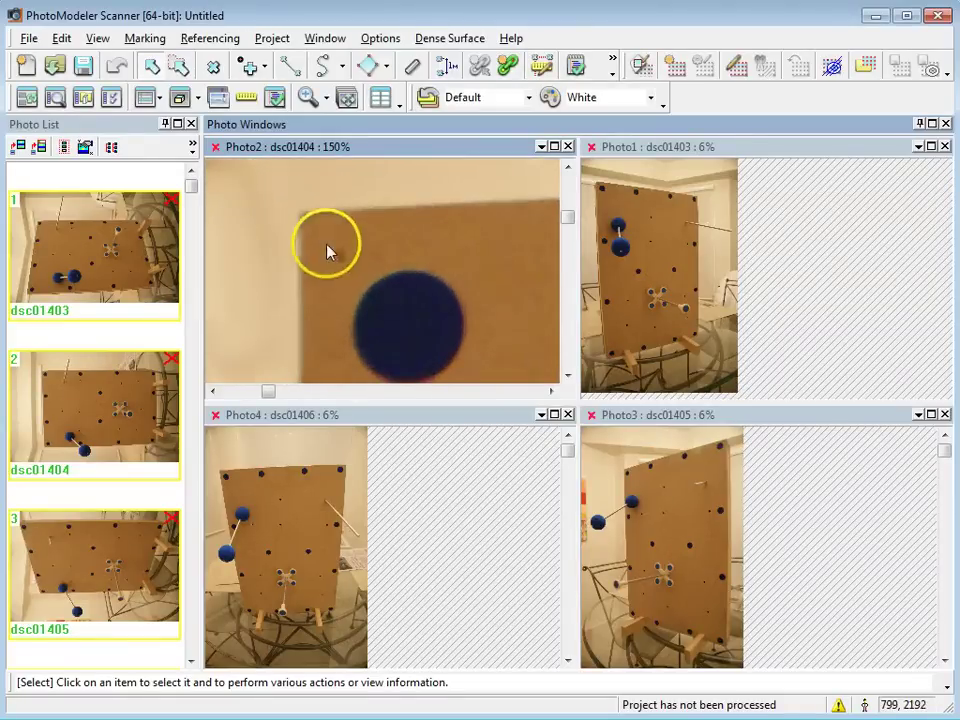
{"action": "scroll", "coordinate": [315, 262], "scroll_direction": "down", "scroll_amount": 3}
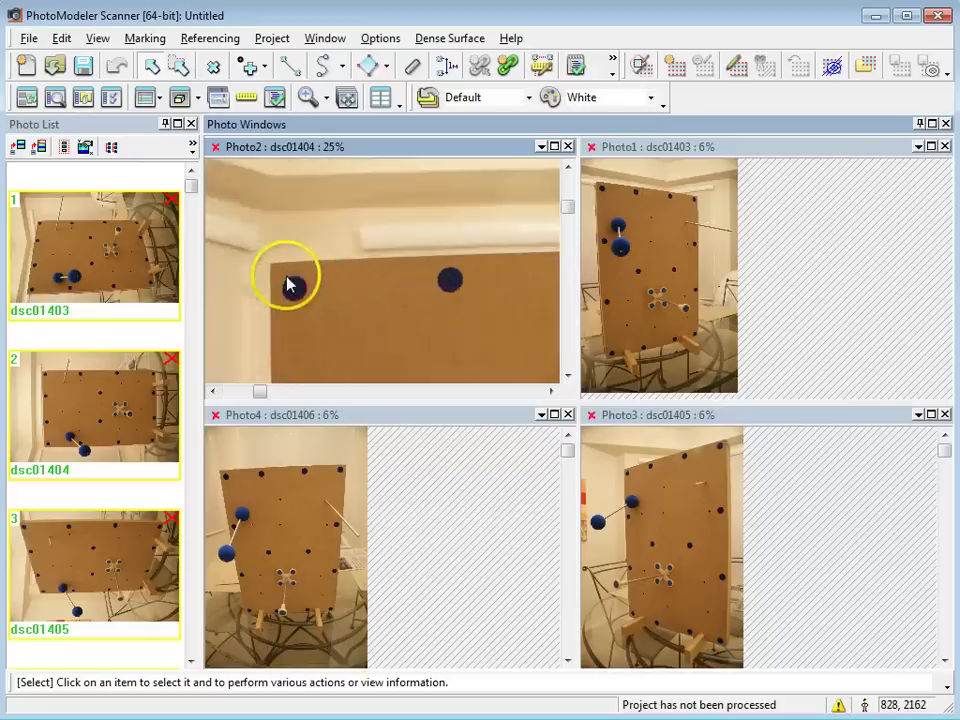
{"action": "scroll", "coordinate": [291, 285], "scroll_direction": "up", "scroll_amount": 1}
{"action": "middle_click_drag", "start_coordinate": [268, 288], "coordinate": [356, 261]}
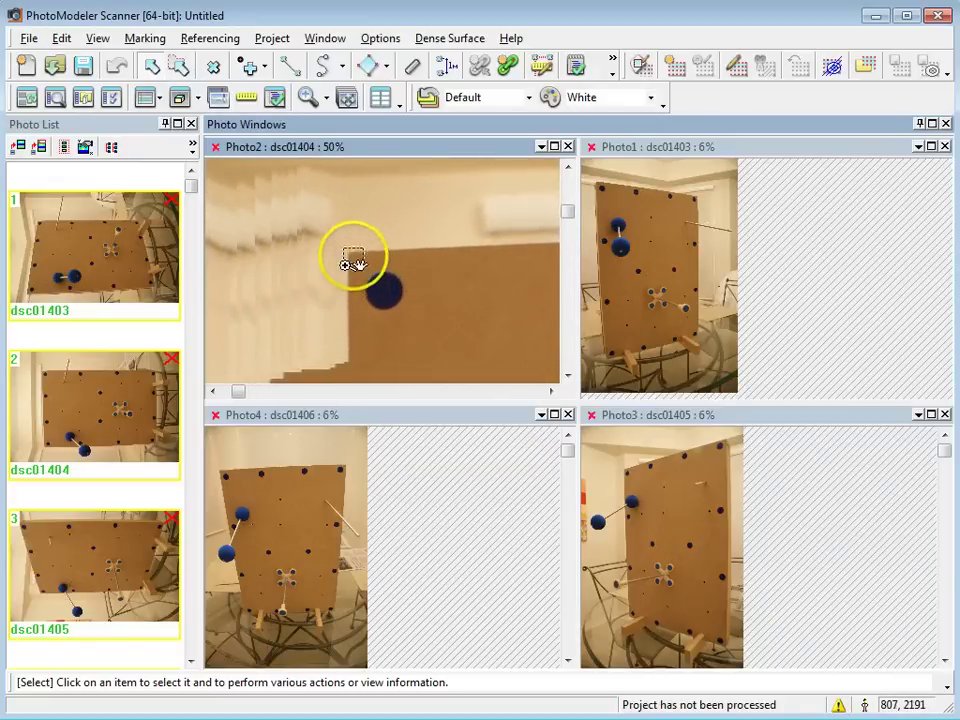
{"action": "scroll", "coordinate": [364, 266], "scroll_direction": "up", "scroll_amount": 1}
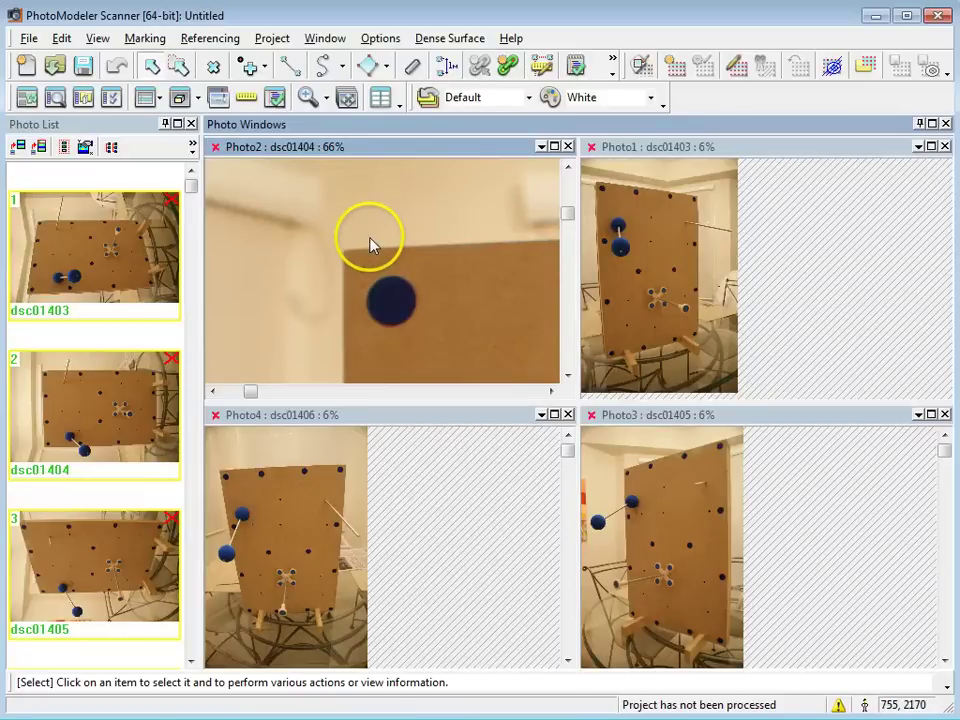
{"action": "key", "text": "m"}
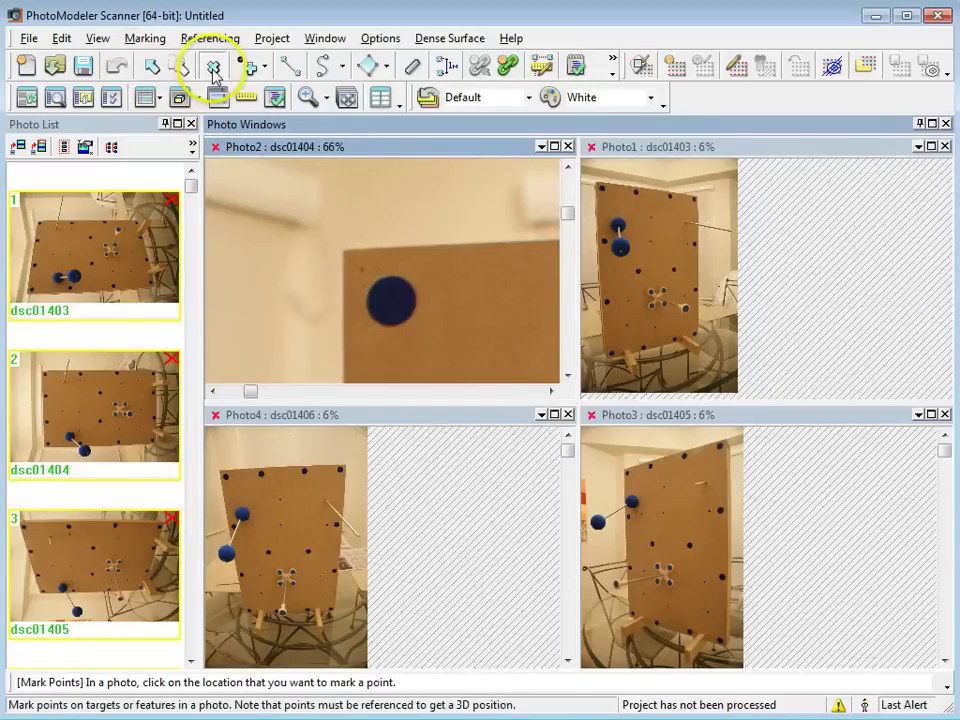
- Zoom in and mark a point on the board's top-left corner in Photo2
{"action": "scroll", "coordinate": [396, 311], "scroll_direction": "up", "scroll_amount": 4}
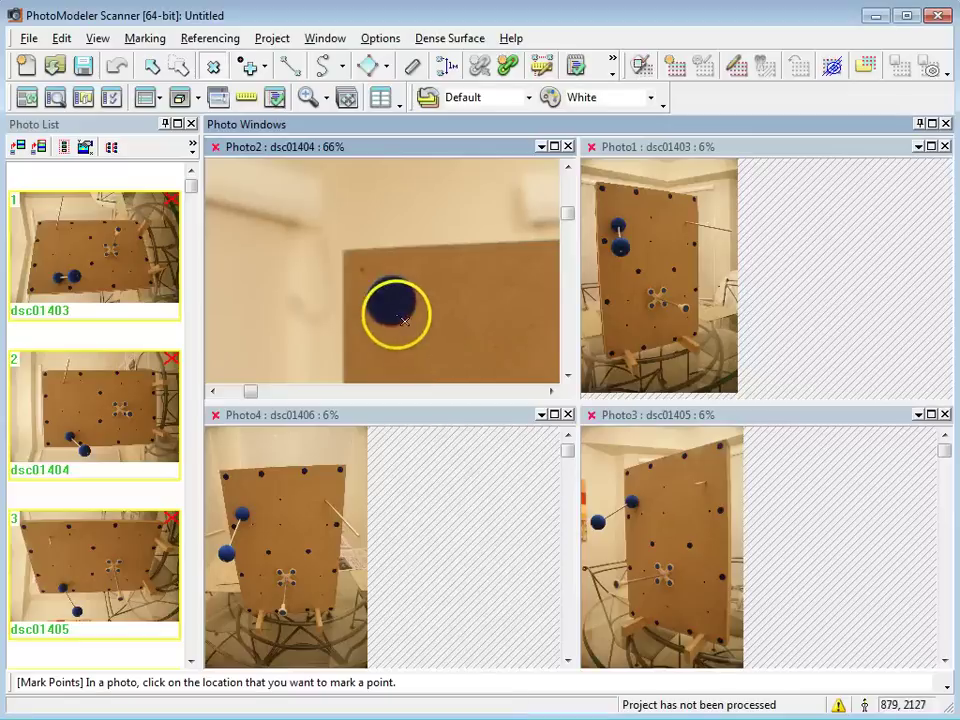
{"action": "scroll", "coordinate": [352, 264], "scroll_direction": "up", "scroll_amount": 5}
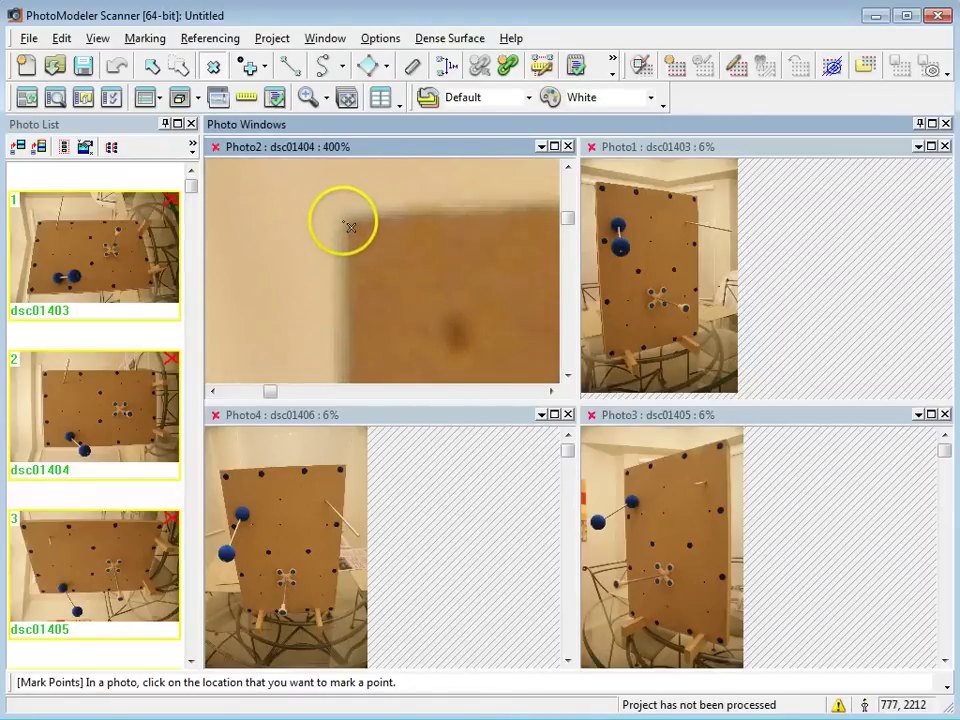
{"action": "left_click", "coordinate": [350, 218]}
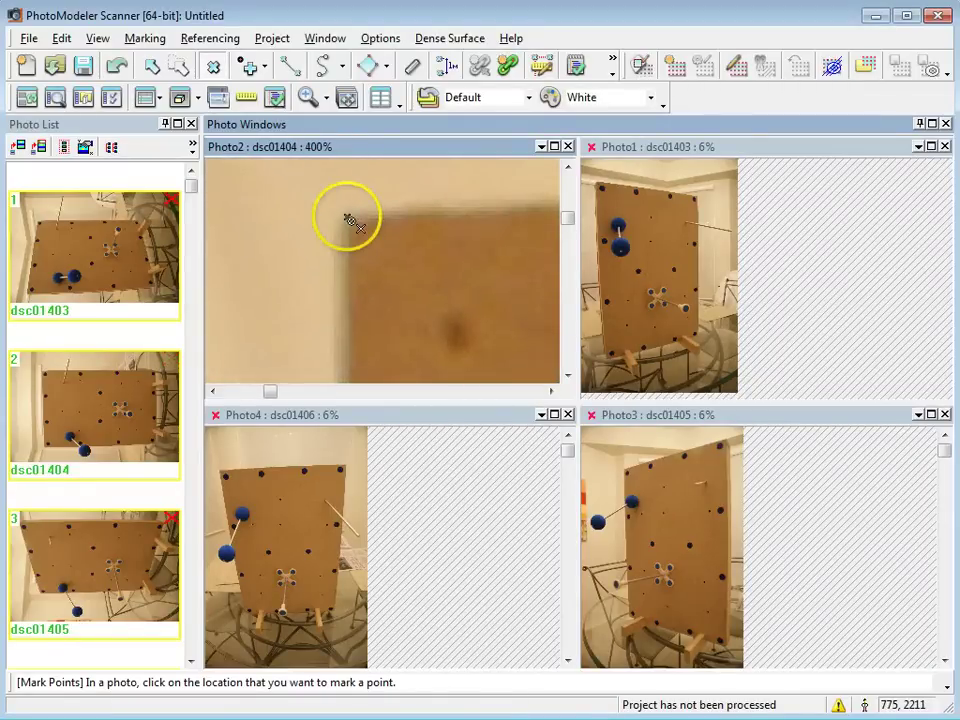
{"action": "left_click", "coordinate": [621, 182]}
- Precisely place points on two more board corners using the zoom window
{"action": "scroll", "coordinate": [447, 276], "scroll_direction": "down", "scroll_amount": 7}
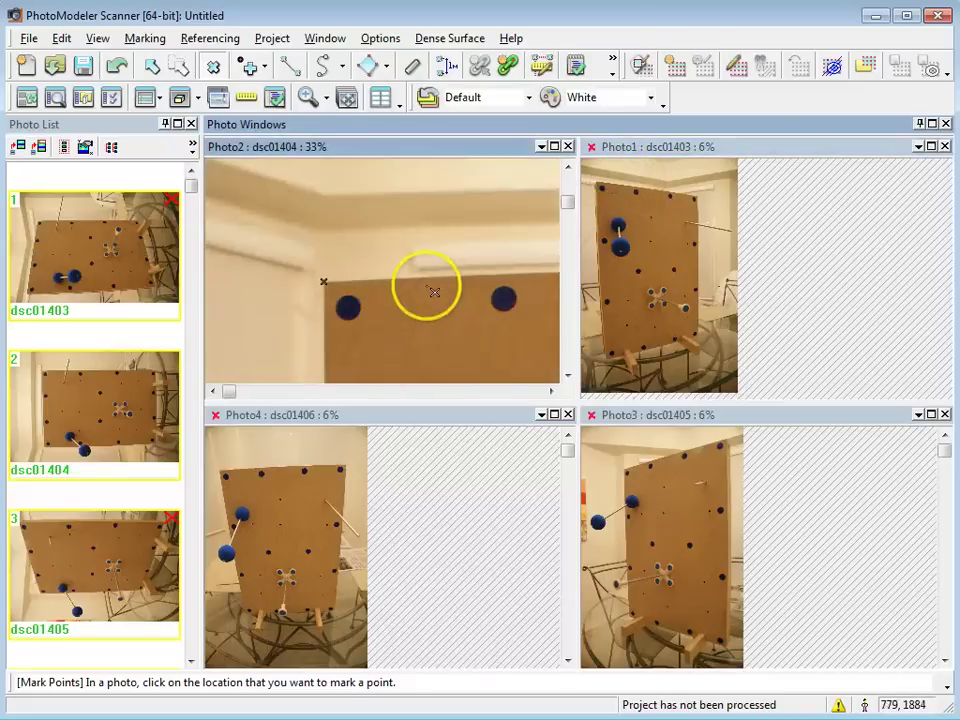
{"action": "scroll", "coordinate": [484, 279], "scroll_direction": "up", "scroll_amount": 1}
{"action": "scroll", "coordinate": [482, 283], "scroll_direction": "down", "scroll_amount": 2}
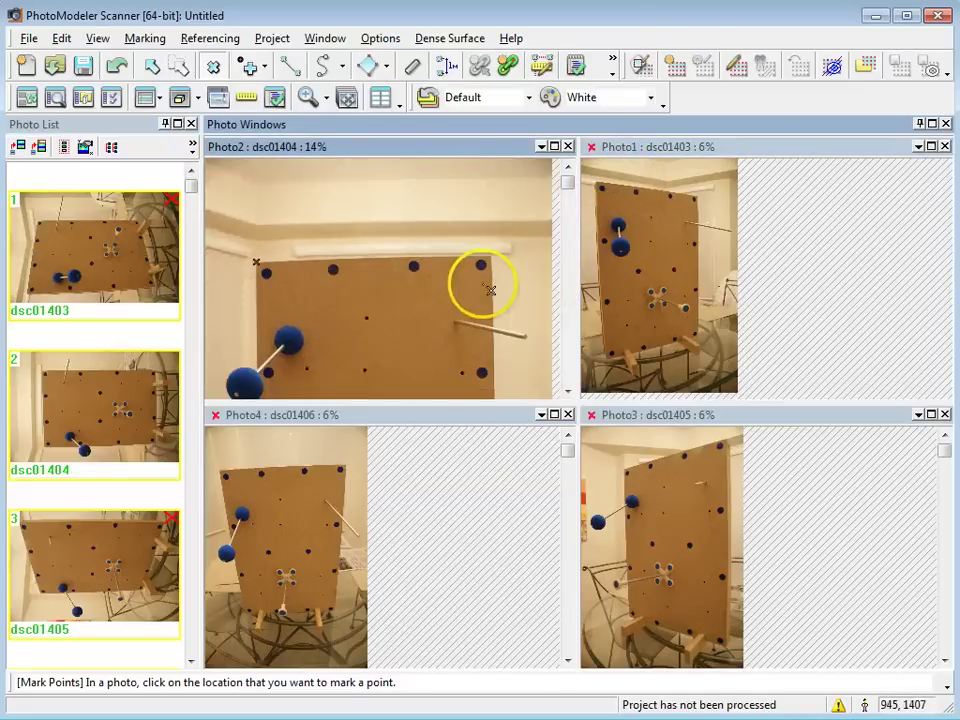
{"action": "scroll", "coordinate": [510, 260], "scroll_direction": "up", "scroll_amount": 8}
{"action": "scroll", "coordinate": [447, 257], "scroll_direction": "up", "scroll_amount": 1}
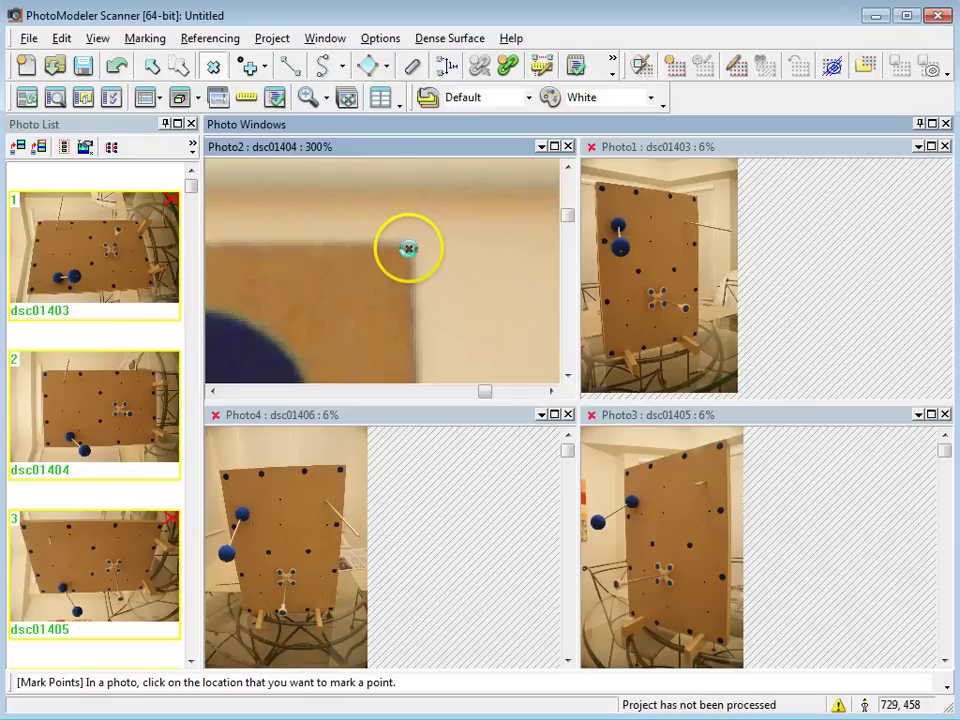
{"action": "scroll", "coordinate": [408, 248], "scroll_direction": "down", "scroll_amount": 8}
{"action": "scroll", "coordinate": [350, 375], "scroll_direction": "up", "scroll_amount": 5}
{"action": "scroll", "coordinate": [493, 340], "scroll_direction": "down", "scroll_amount": 3}
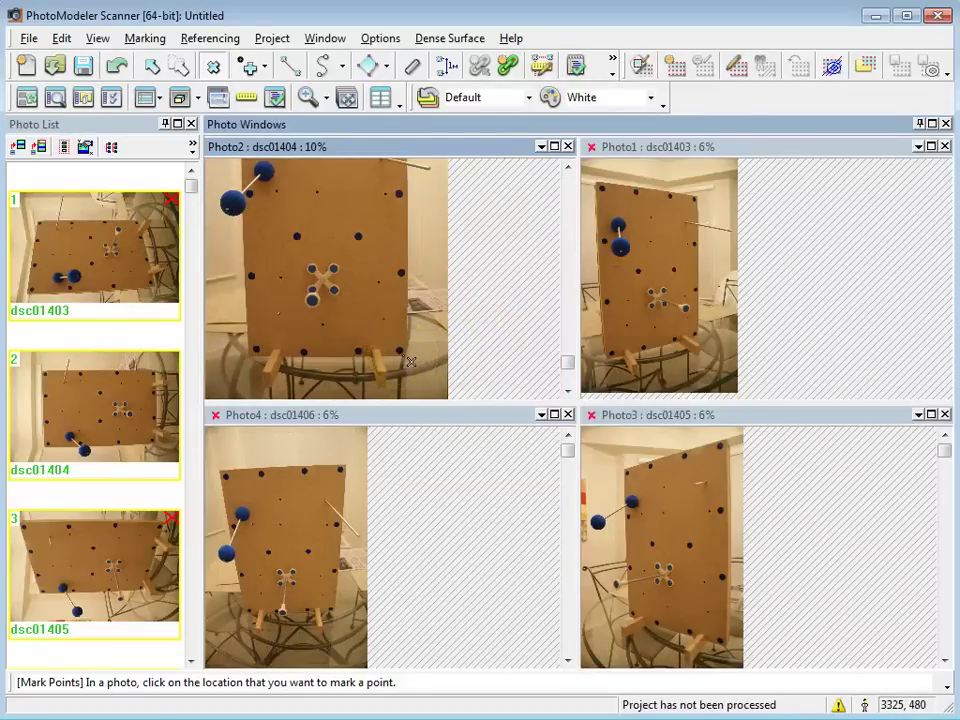
{"action": "mouse_move", "coordinate": [401, 356]}
{"action": "left_mouse_down"}
{"action": "mouse_move", "coordinate": [435, 368]}
{"action": "mouse_move", "coordinate": [462, 359]}
{"action": "mouse_move", "coordinate": [450, 358]}
{"action": "left_mouse_up"}
{"action": "mouse_move", "coordinate": [257, 362]}
{"action": "left_mouse_down"}
{"action": "mouse_move", "coordinate": [252, 351]}
{"action": "mouse_move", "coordinate": [244, 369]}
{"action": "mouse_move", "coordinate": [222, 376]}
{"action": "left_mouse_up"}
{"action": "scroll", "coordinate": [240, 199], "scroll_direction": "down", "scroll_amount": 3}
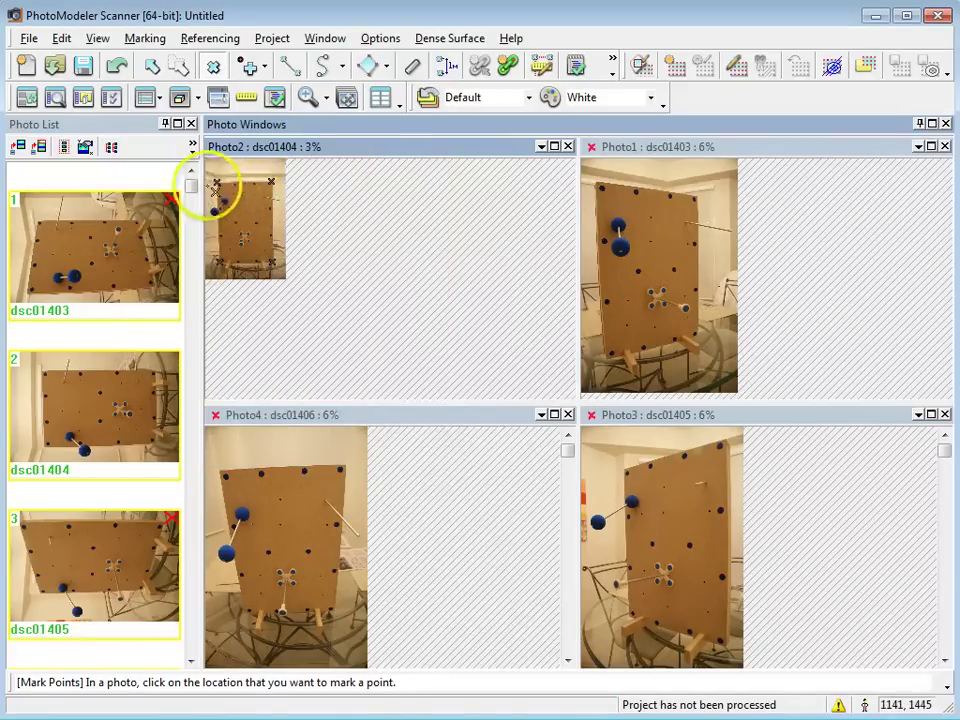
{"action": "scroll", "coordinate": [216, 190], "scroll_direction": "up", "scroll_amount": 5}
{"action": "scroll", "coordinate": [270, 202], "scroll_direction": "up", "scroll_amount": 2}
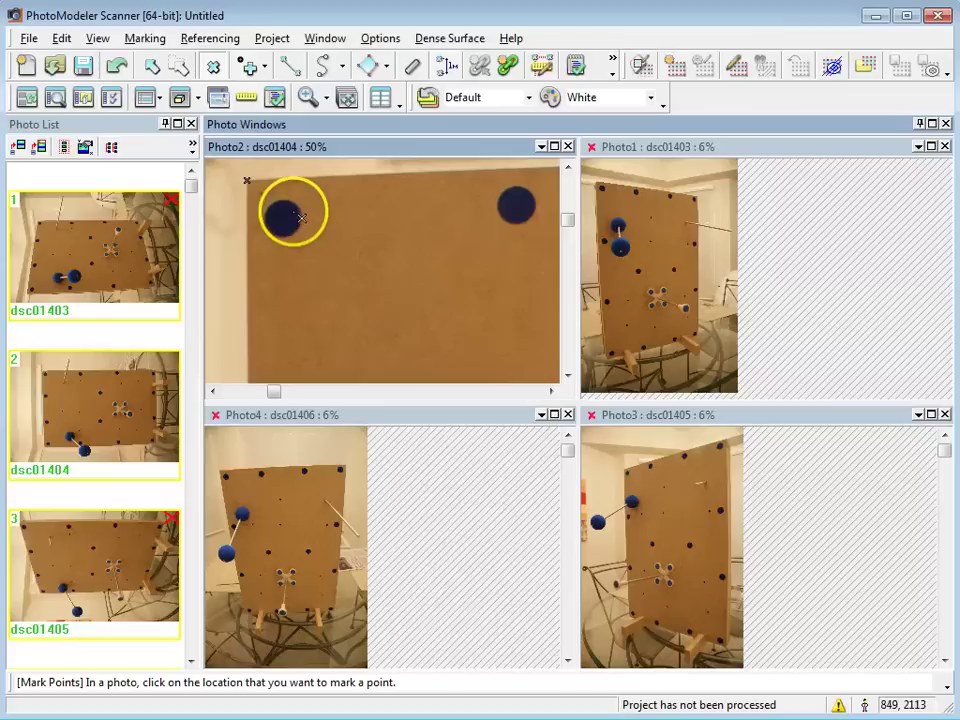
- Switch to Sub-pixel Target Mark and mark the first dark target's centre in Photo2
{"action": "left_click", "coordinate": [263, 69]}
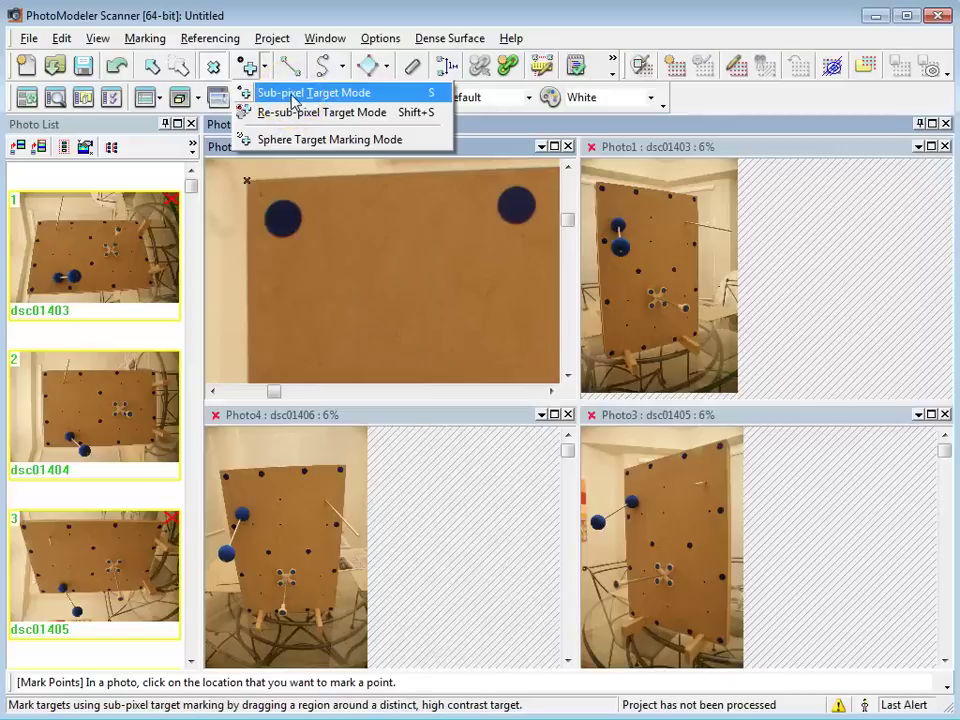
{"action": "left_click", "coordinate": [293, 93]}
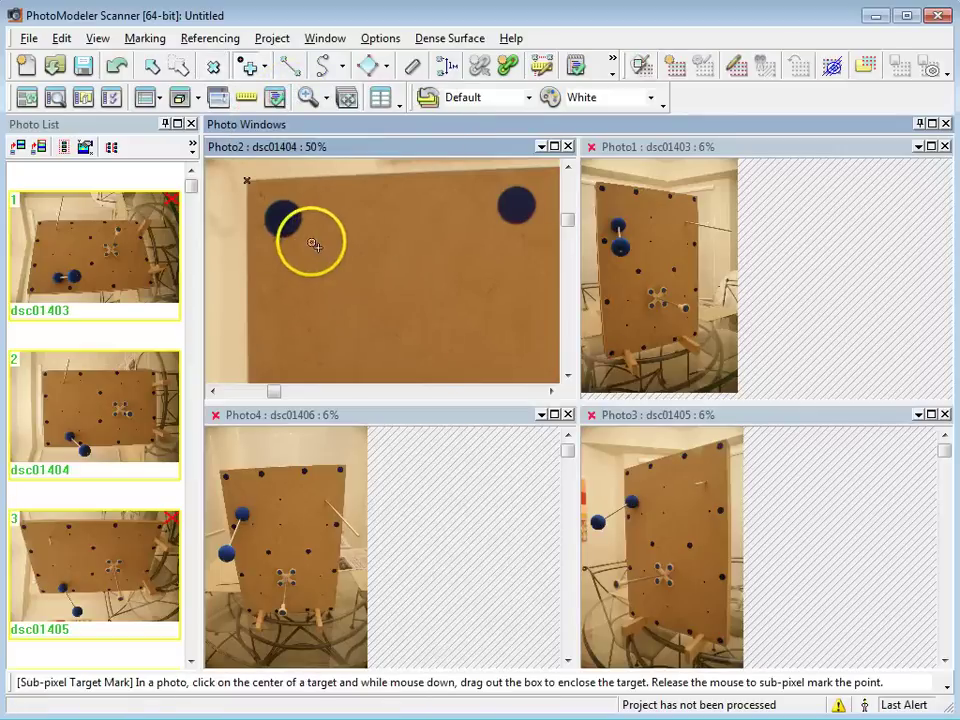
{"action": "scroll", "coordinate": [269, 218], "scroll_direction": "up", "scroll_amount": 1}
{"action": "scroll", "coordinate": [269, 218], "scroll_direction": "up", "scroll_amount": 3}
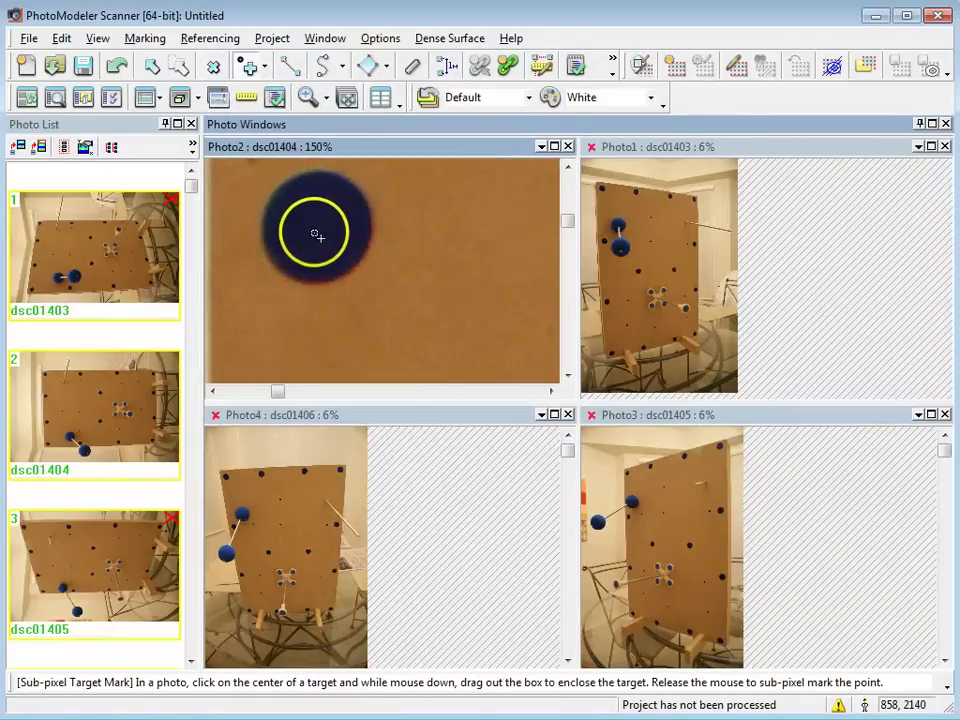
{"action": "left_click_drag", "start_coordinate": [325, 235], "coordinate": [398, 301]}
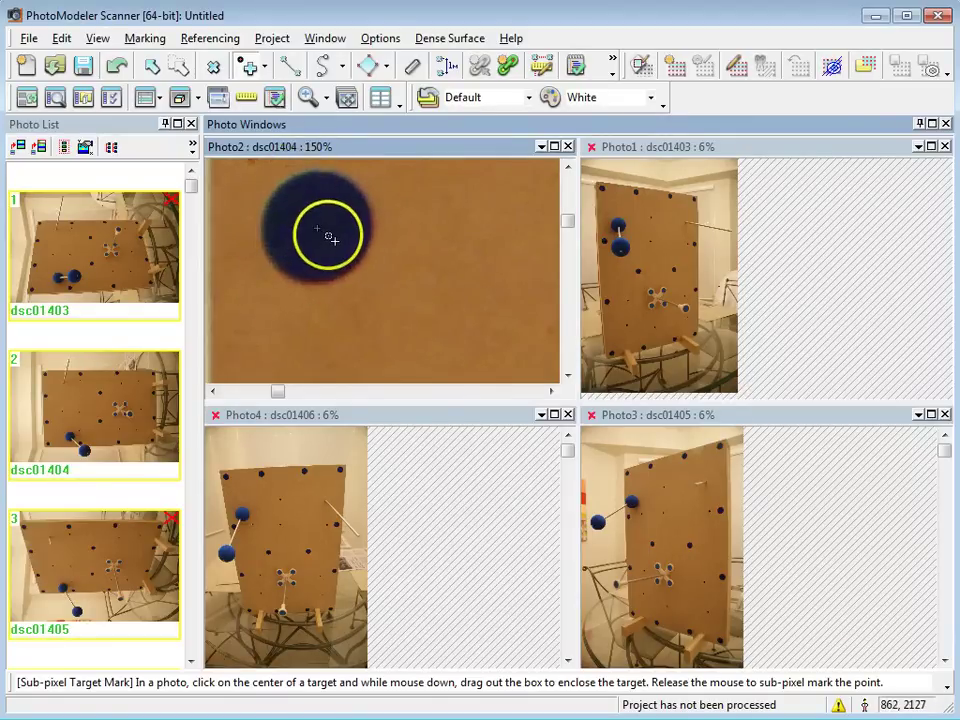
- Sub-pixel mark two more dark targets, including the enlarged one
{"action": "scroll", "coordinate": [328, 236], "scroll_direction": "down", "scroll_amount": 5}
{"action": "scroll", "coordinate": [414, 240], "scroll_direction": "up", "scroll_amount": 1}
{"action": "scroll", "coordinate": [446, 240], "scroll_direction": "down", "scroll_amount": 1}
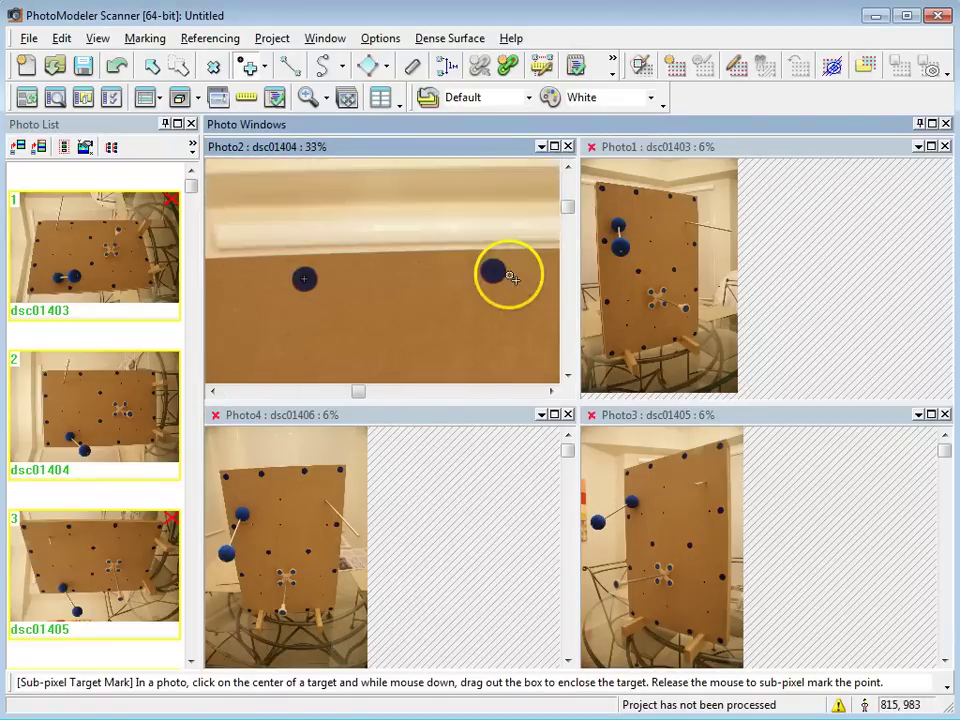
{"action": "scroll", "coordinate": [497, 273], "scroll_direction": "up", "scroll_amount": 4}
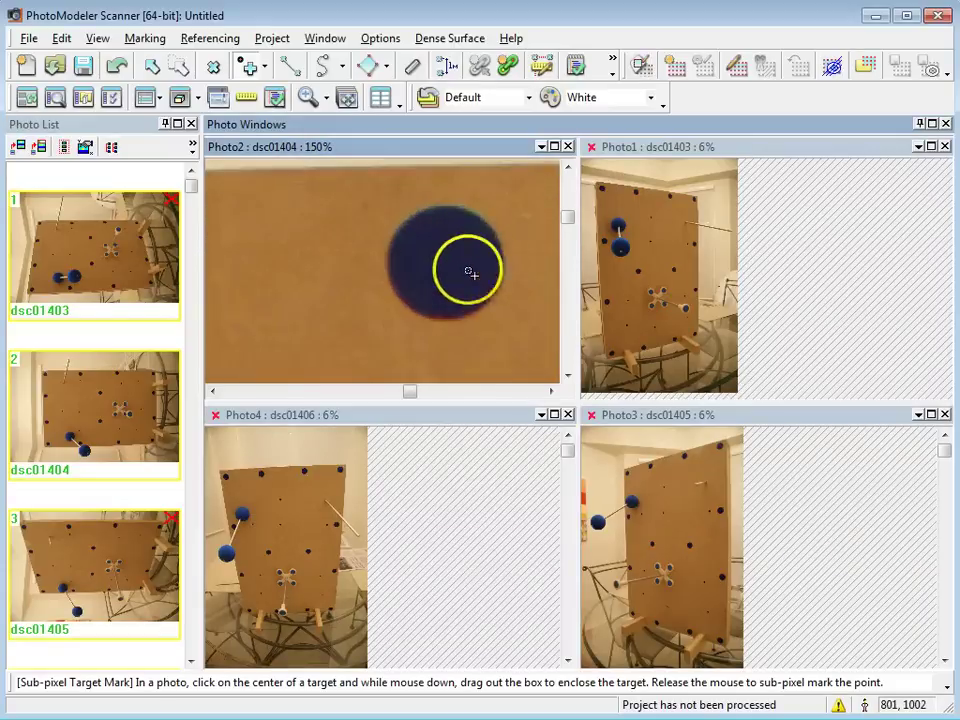
{"action": "left_click_drag", "start_coordinate": [444, 261], "coordinate": [482, 321]}
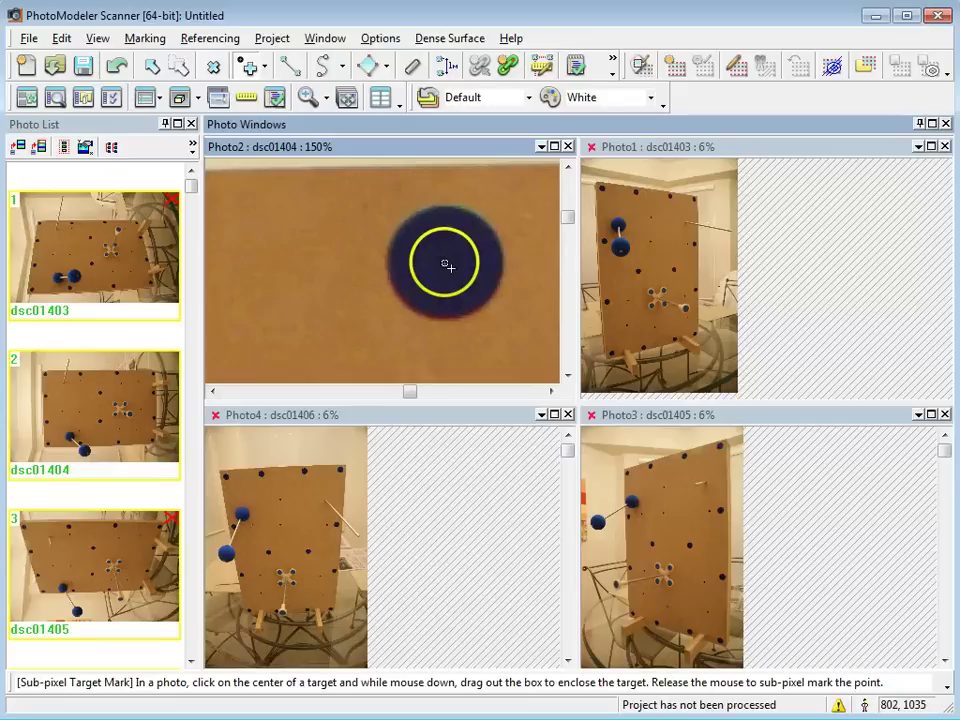
{"action": "scroll", "coordinate": [375, 265], "scroll_direction": "down", "scroll_amount": 4}
{"action": "scroll", "coordinate": [535, 268], "scroll_direction": "up", "scroll_amount": 1}
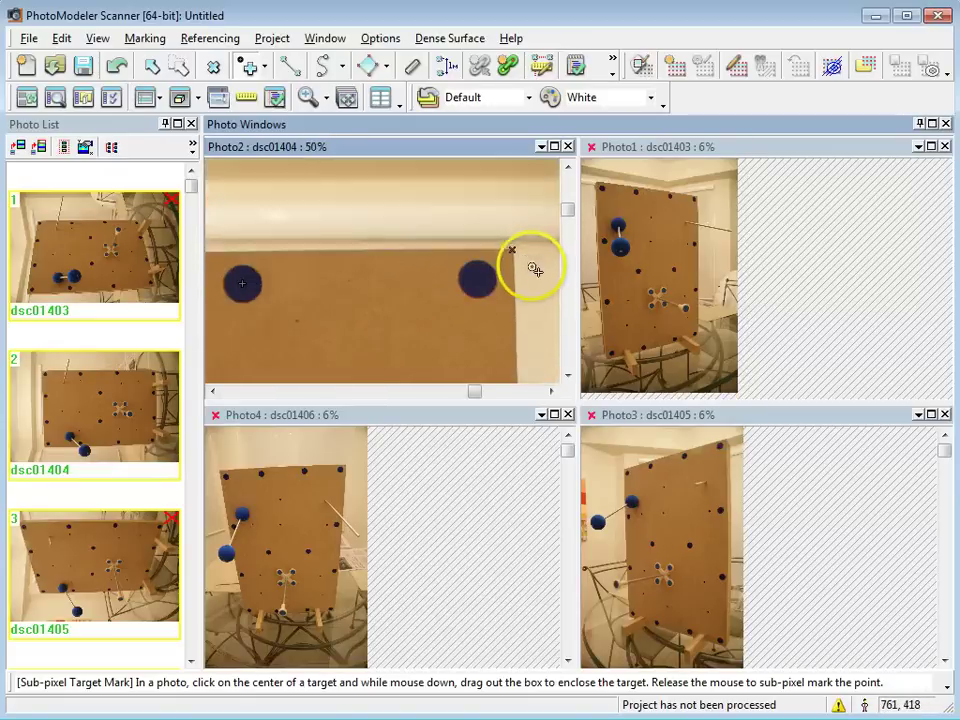
{"action": "scroll", "coordinate": [535, 268], "scroll_direction": "up", "scroll_amount": 2}
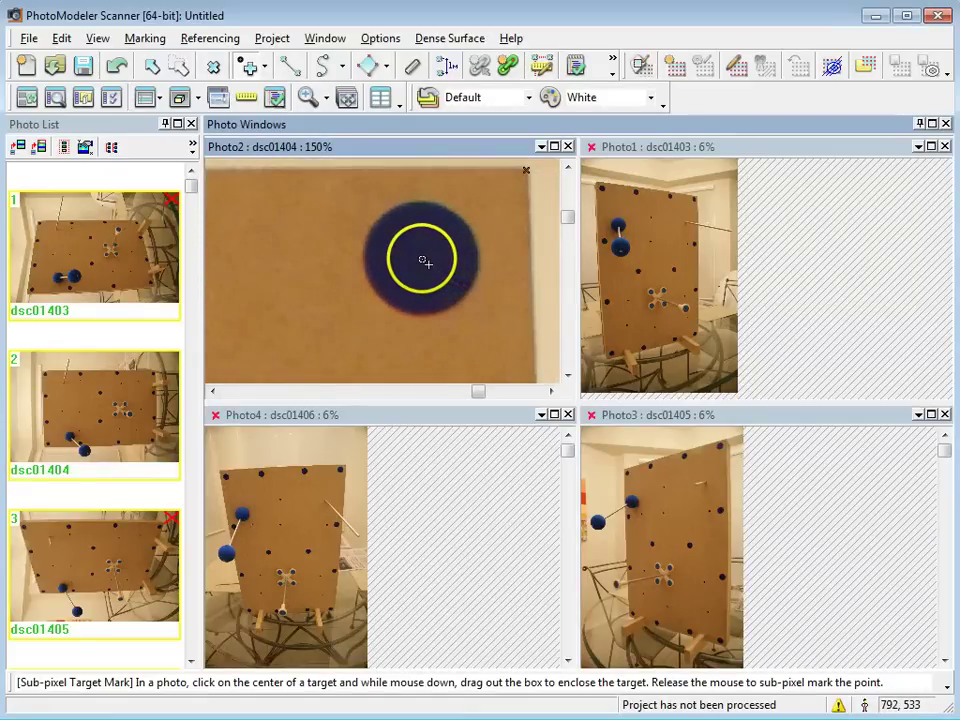
{"action": "mouse_move", "coordinate": [472, 332]}
{"action": "left_mouse_down"}
{"action": "mouse_move", "coordinate": [499, 339]}
{"action": "mouse_move", "coordinate": [491, 332]}
{"action": "left_mouse_up"}
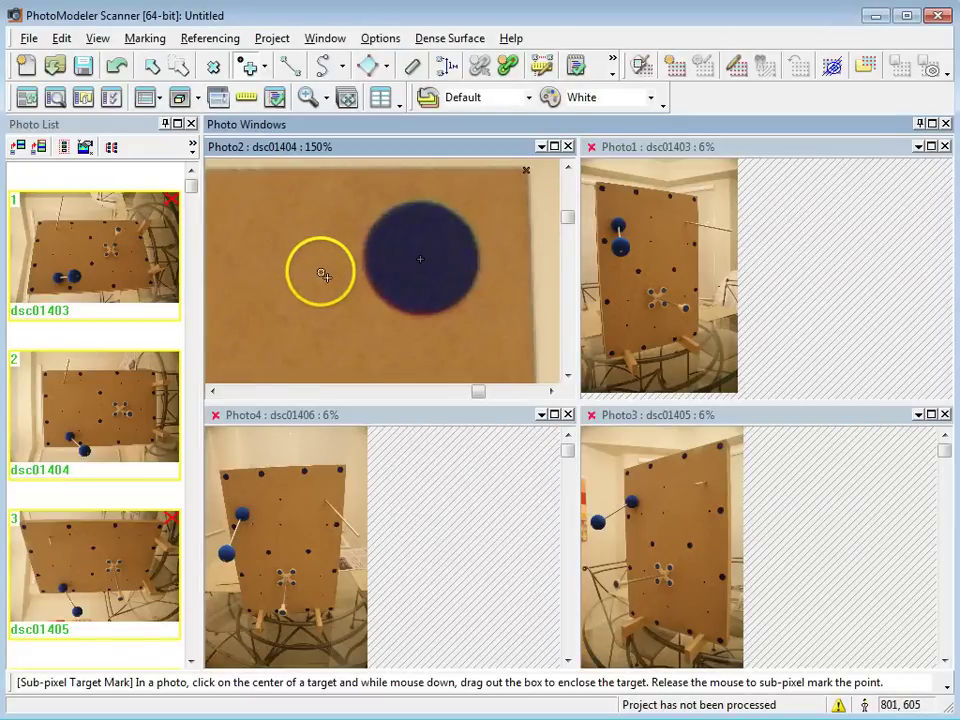
- Sub-pixel mark the centres of two blue targets
{"action": "scroll", "coordinate": [358, 315], "scroll_direction": "down", "scroll_amount": 4}
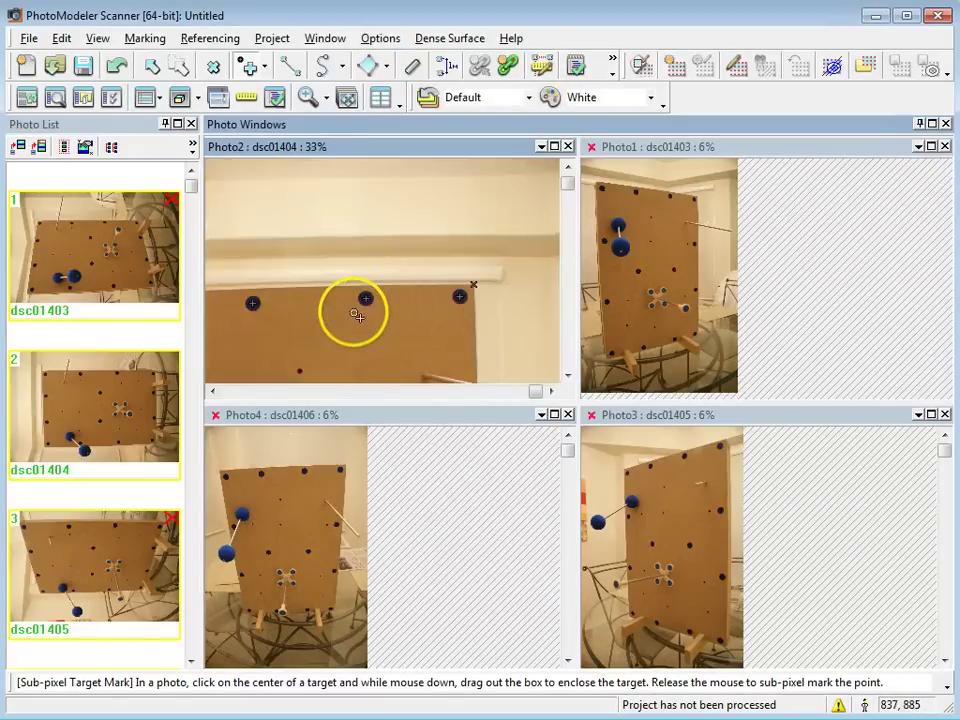
{"action": "scroll", "coordinate": [360, 311], "scroll_direction": "down", "scroll_amount": 4}
{"action": "scroll", "coordinate": [296, 330], "scroll_direction": "up", "scroll_amount": 2}
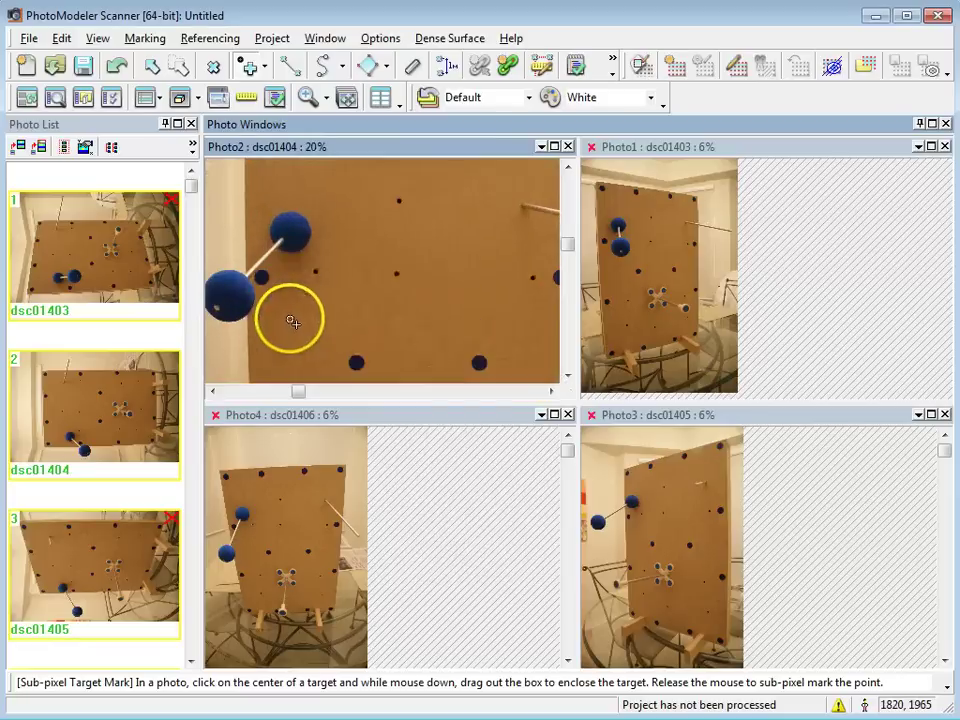
{"action": "scroll", "coordinate": [293, 321], "scroll_direction": "up", "scroll_amount": 6}
{"action": "left_click_drag", "start_coordinate": [306, 227], "coordinate": [328, 262]}
{"action": "scroll", "coordinate": [400, 310], "scroll_direction": "down", "scroll_amount": 5}
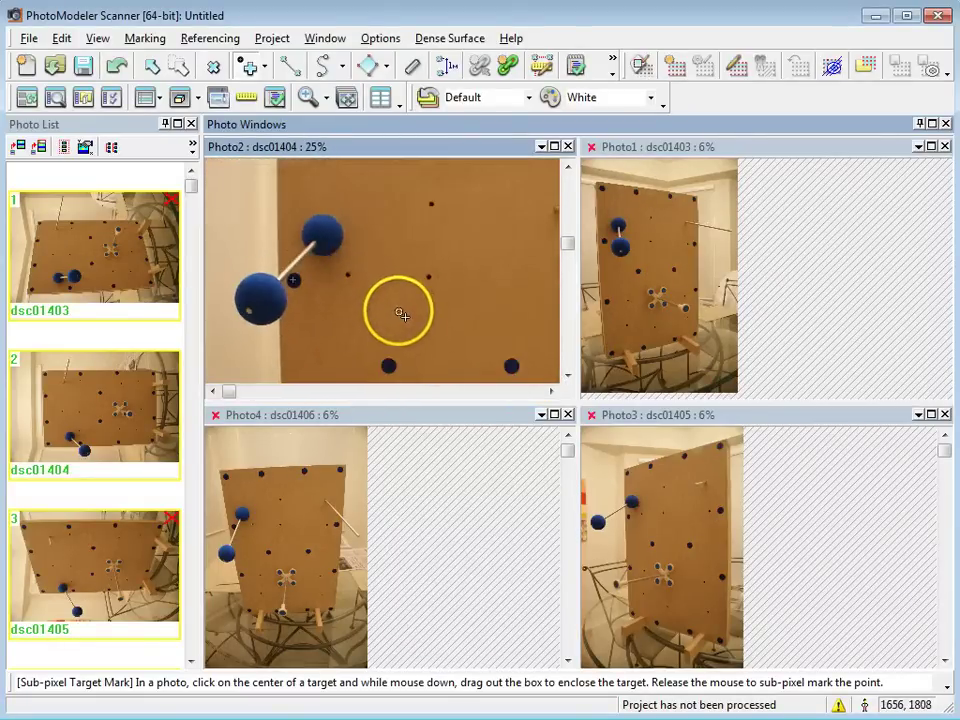
{"action": "scroll", "coordinate": [410, 308], "scroll_direction": "down", "scroll_amount": 3}
{"action": "scroll", "coordinate": [490, 292], "scroll_direction": "up", "scroll_amount": 5}
{"action": "scroll", "coordinate": [488, 281], "scroll_direction": "up", "scroll_amount": 2}
{"action": "left_click_drag", "start_coordinate": [452, 251], "coordinate": [504, 294]}
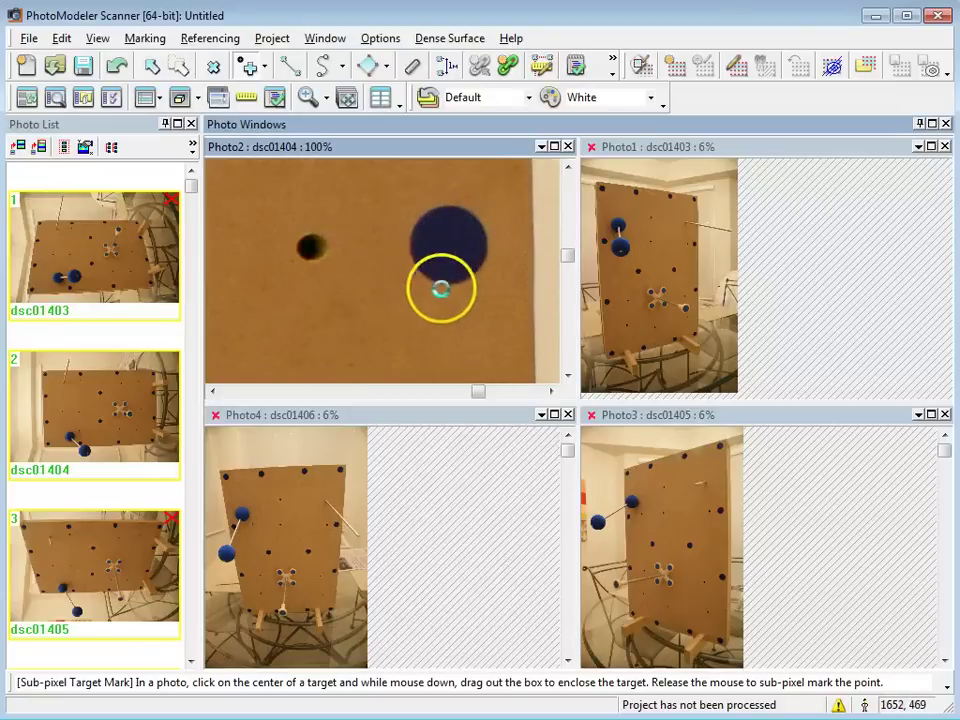
- Sub-pixel mark the small target and the right target of the cross-shaped cluster
{"action": "scroll", "coordinate": [357, 292], "scroll_direction": "down", "scroll_amount": 4}
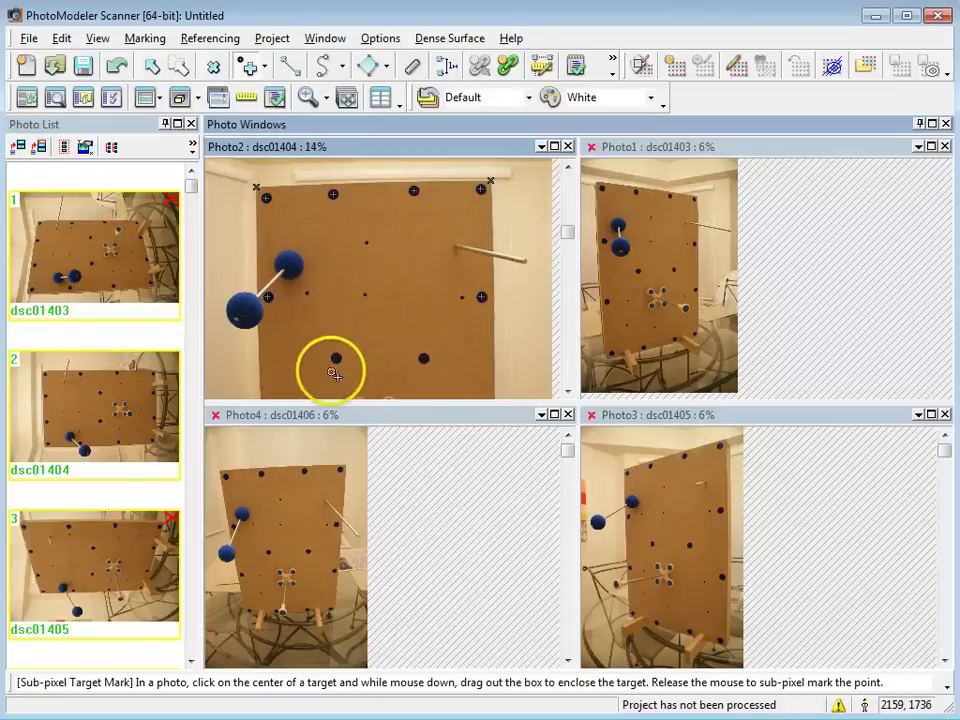
{"action": "scroll", "coordinate": [345, 345], "scroll_direction": "up", "scroll_amount": 4}
{"action": "left_click_drag", "start_coordinate": [343, 306], "coordinate": [391, 343]}
{"action": "scroll", "coordinate": [459, 326], "scroll_direction": "down", "scroll_amount": 4}
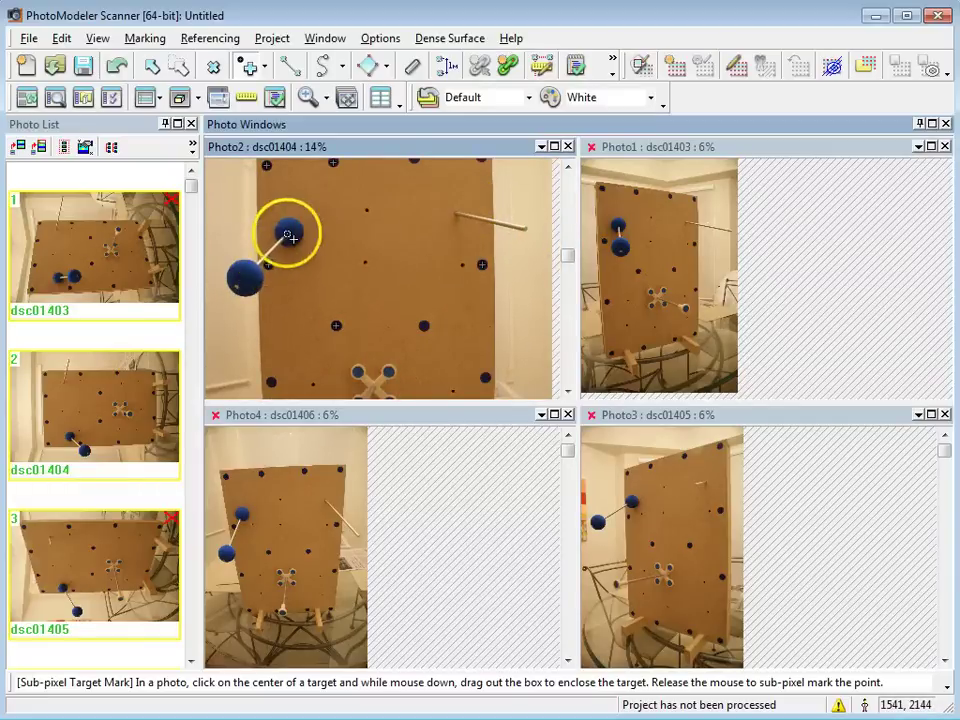
{"action": "scroll", "coordinate": [311, 347], "scroll_direction": "down", "scroll_amount": 1}
{"action": "scroll", "coordinate": [324, 362], "scroll_direction": "up", "scroll_amount": 1}
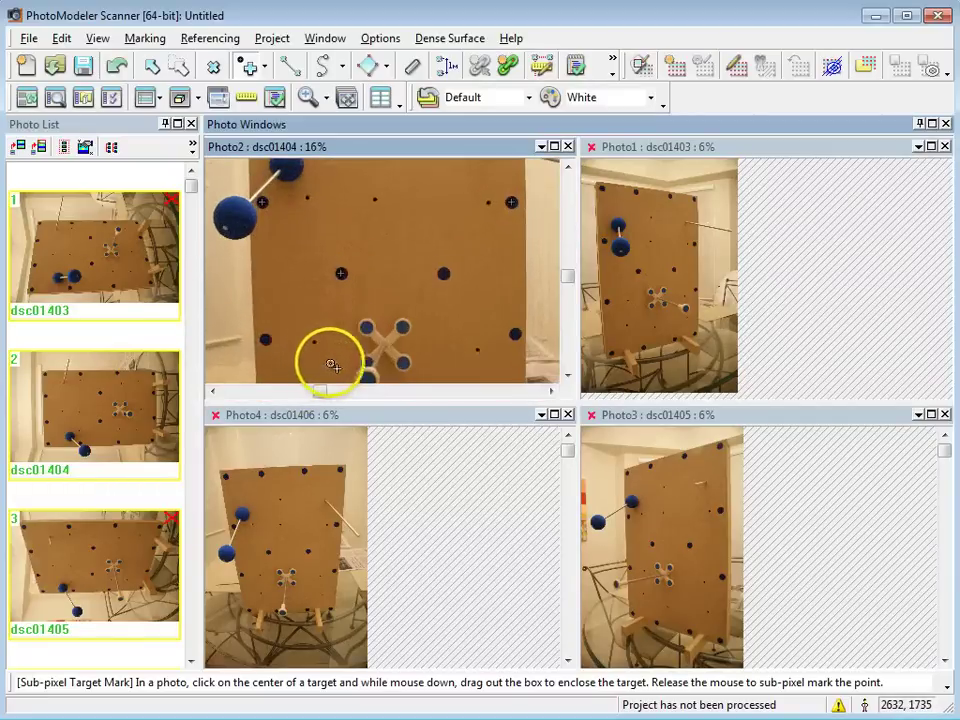
{"action": "scroll", "coordinate": [394, 328], "scroll_direction": "up", "scroll_amount": 1}
{"action": "scroll", "coordinate": [456, 313], "scroll_direction": "up", "scroll_amount": 1}
{"action": "left_click_drag", "start_coordinate": [453, 306], "coordinate": [491, 343]}
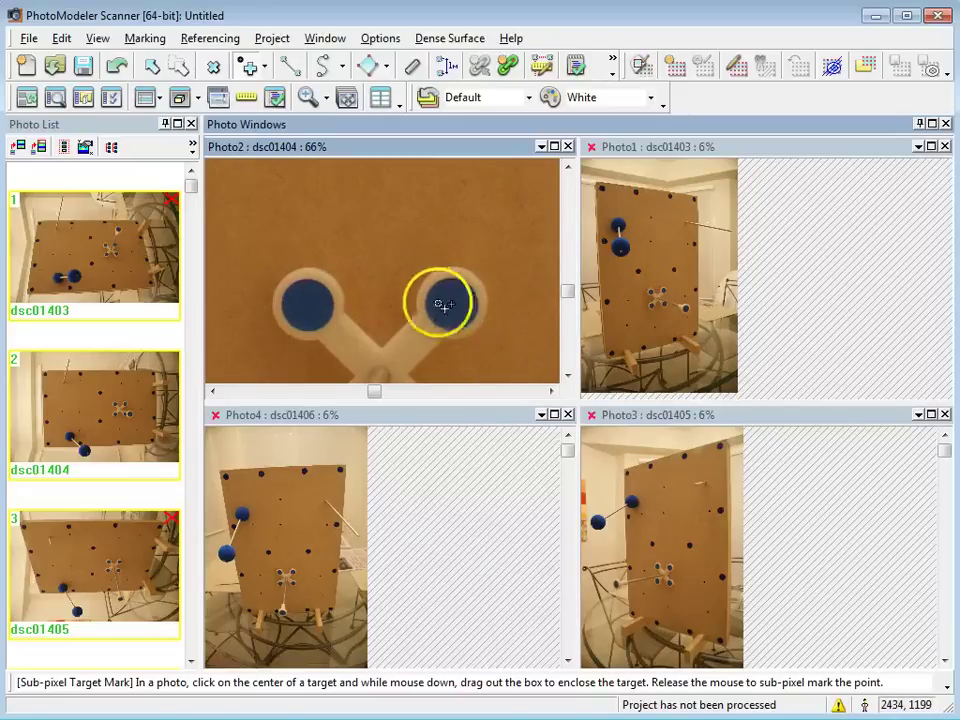
- Review Photo4's marks, then view and dismiss Photo 3's details
{"action": "left_click", "coordinate": [221, 467]}
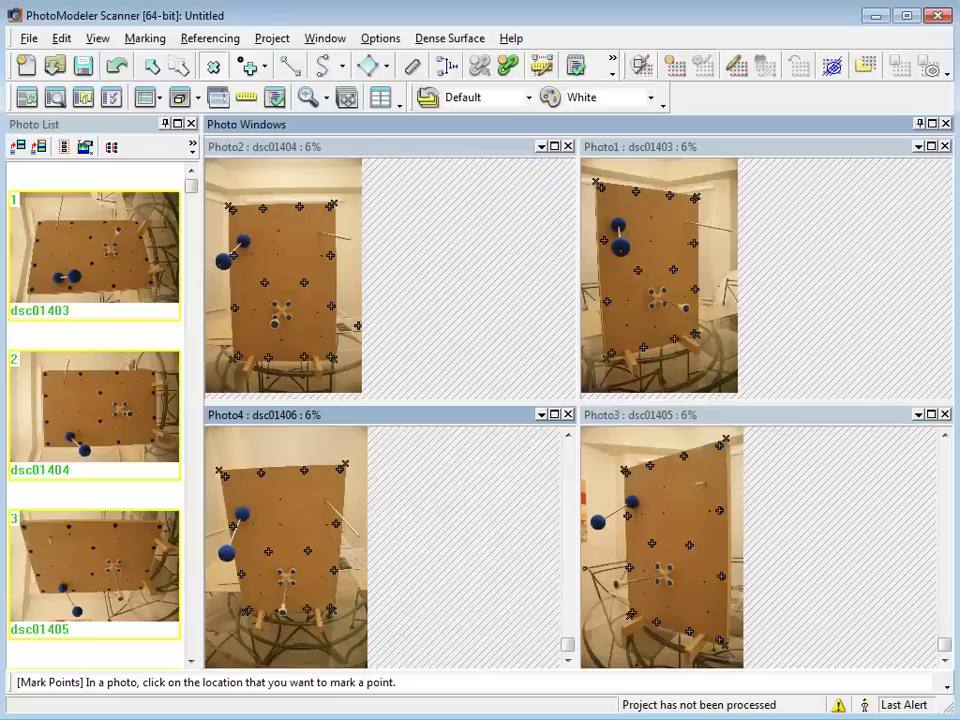
{"action": "left_click", "coordinate": [163, 592]}
{"action": "mouse_move", "coordinate": [168, 600]}
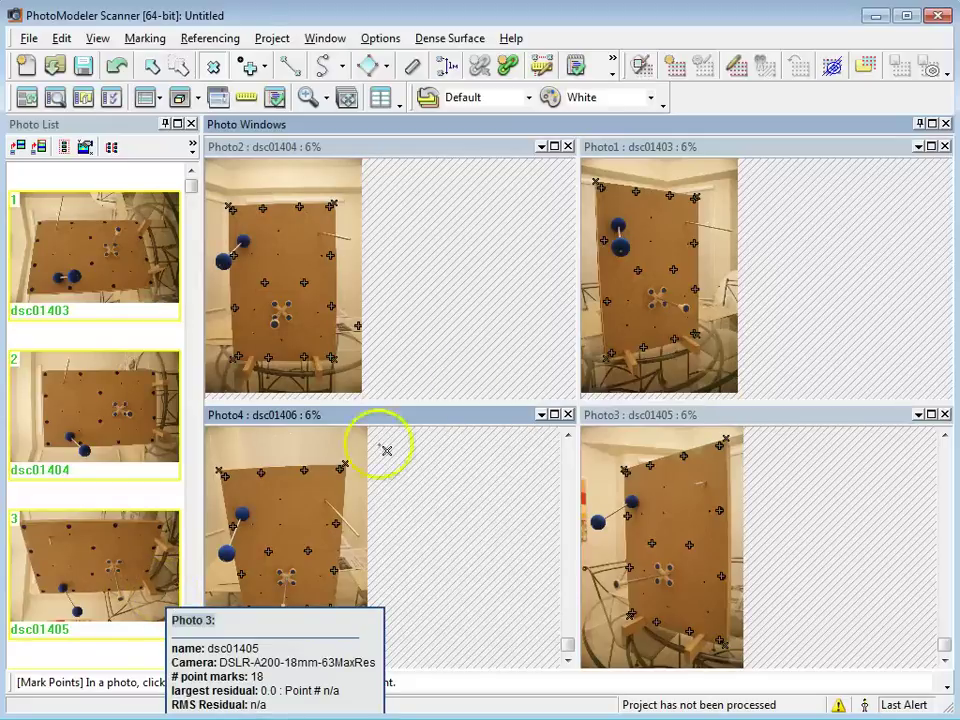
{"action": "left_click", "coordinate": [482, 500]}
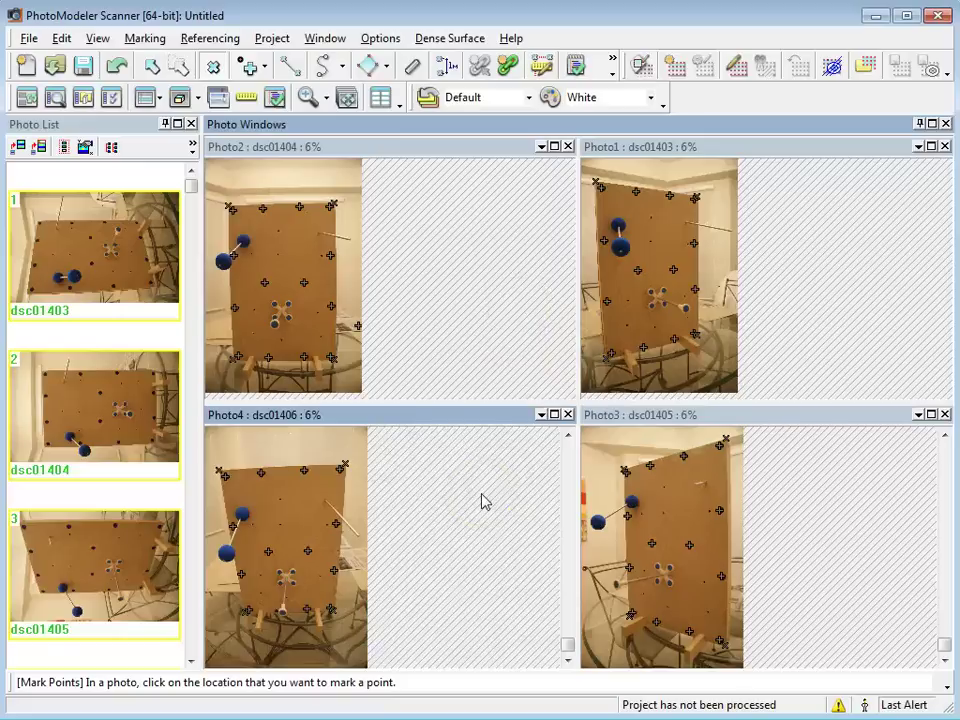
- Return to Photo2 and exit Mark Points mode back to the Select tool
{"action": "left_click", "coordinate": [462, 268]}
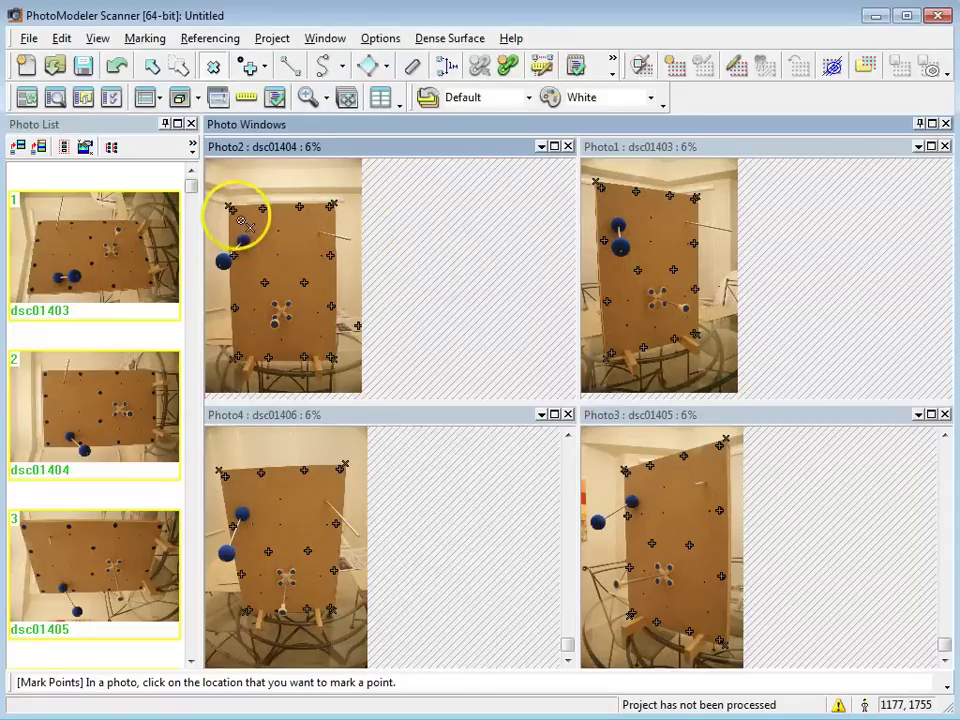
{"action": "key", "text": "Escape"}
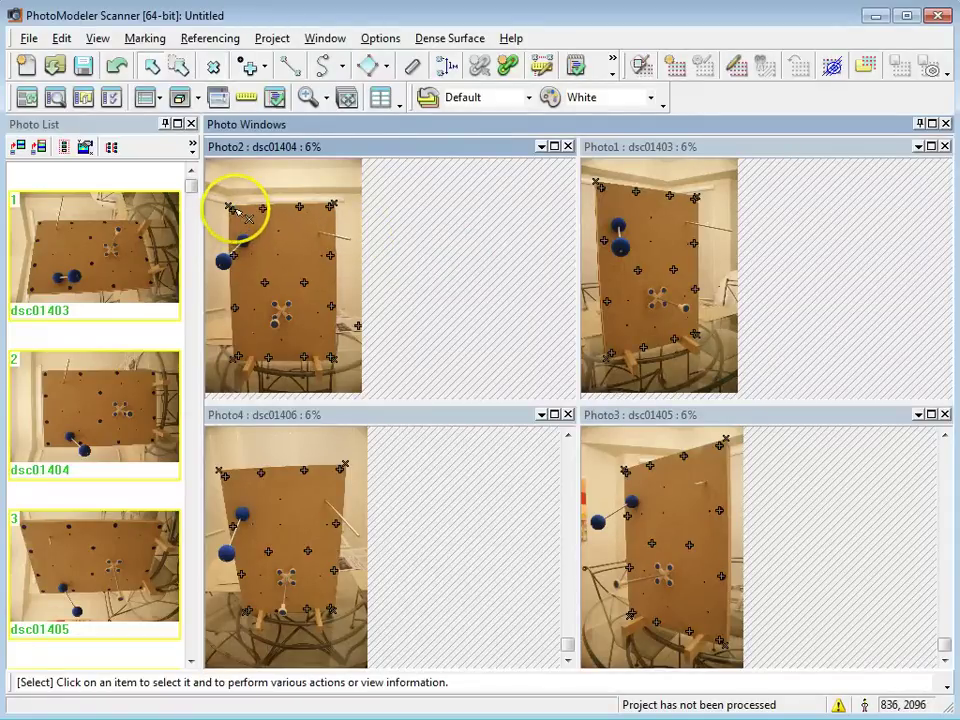
{"action": "mouse_move", "coordinate": [234, 210]}
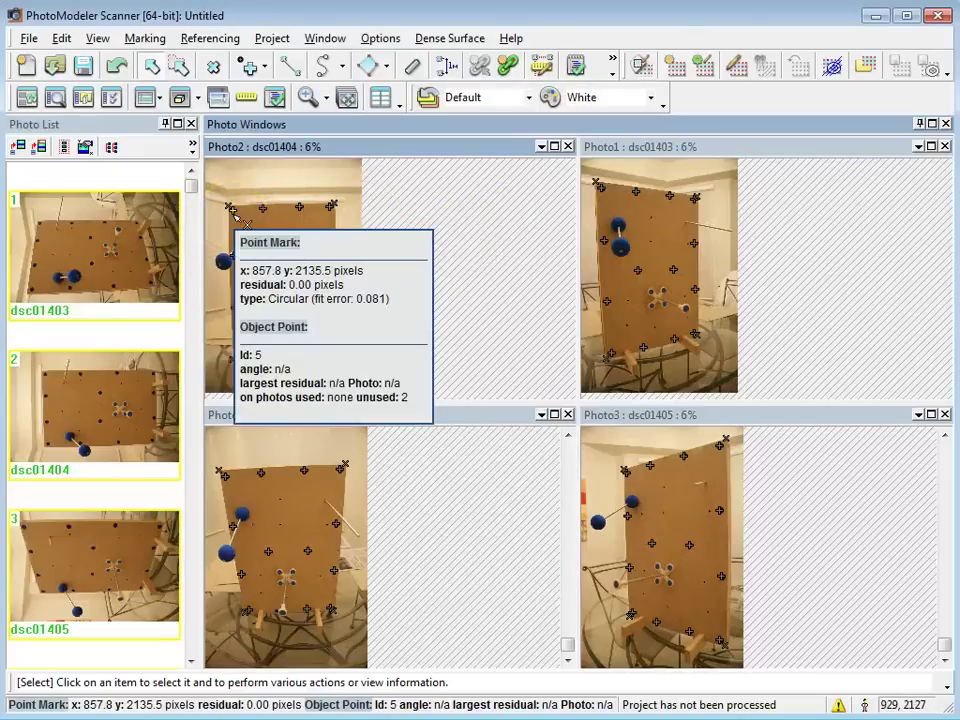
- Start referencing by picking existing points, and match Point 5 in Photo1, Photo3 and Photo4
{"action": "left_click", "coordinate": [506, 70]}
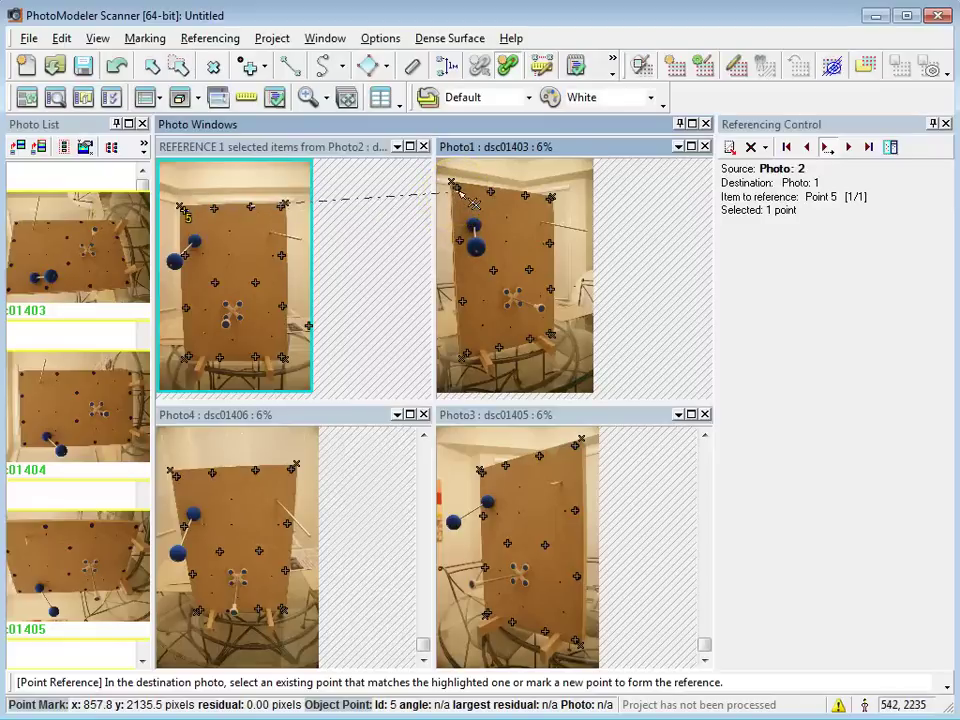
{"action": "left_click", "coordinate": [766, 148]}
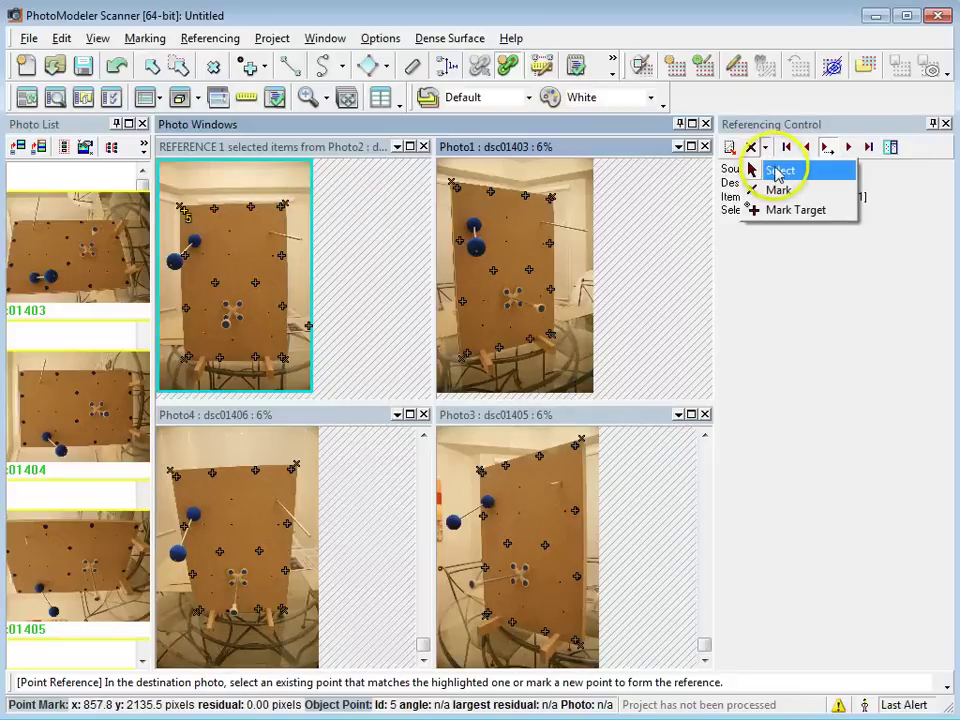
{"action": "left_click", "coordinate": [779, 172]}
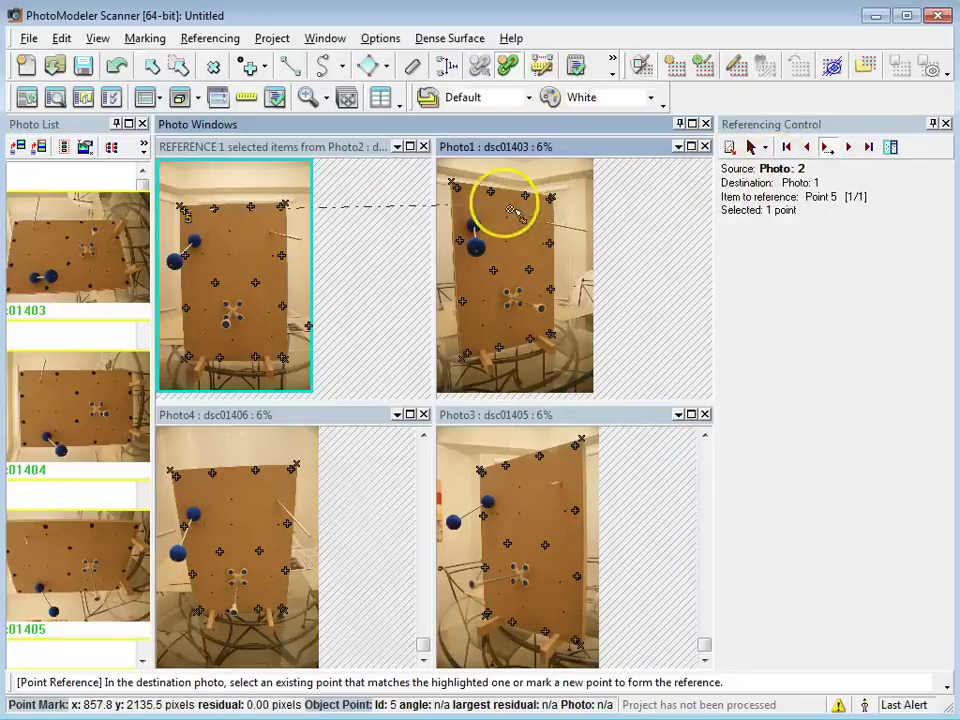
{"action": "left_click", "coordinate": [451, 188]}
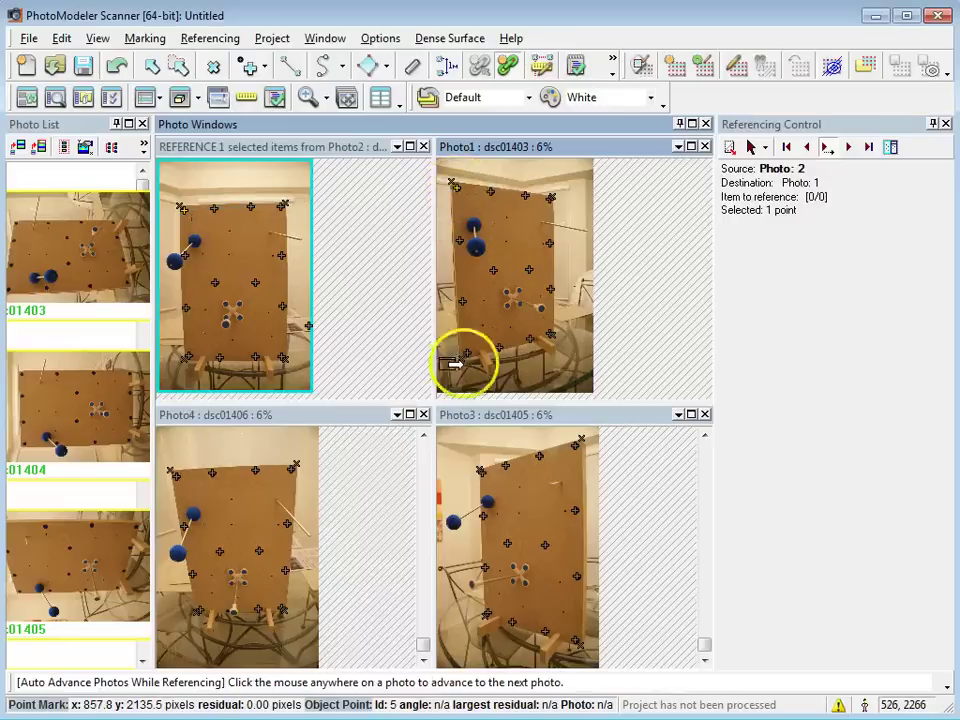
{"action": "left_click", "coordinate": [489, 506]}
{"action": "scroll", "coordinate": [485, 485], "scroll_direction": "up", "scroll_amount": 2}
{"action": "scroll", "coordinate": [485, 485], "scroll_direction": "up", "scroll_amount": 3}
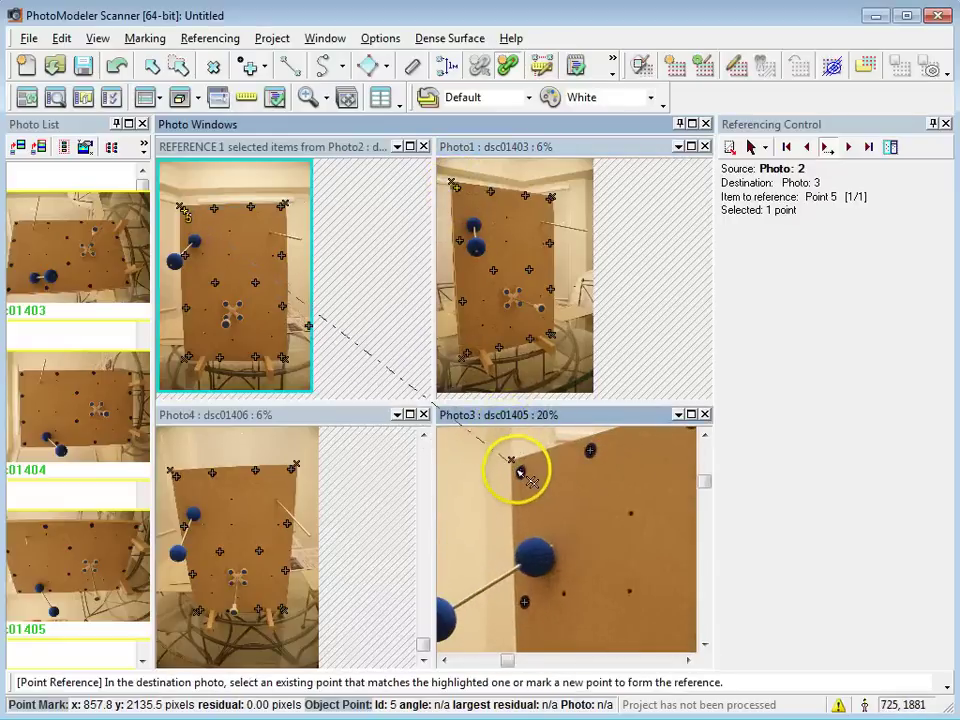
{"action": "left_click", "coordinate": [520, 471]}
{"action": "left_click", "coordinate": [163, 490]}
{"action": "scroll", "coordinate": [169, 476], "scroll_direction": "up", "scroll_amount": 4}
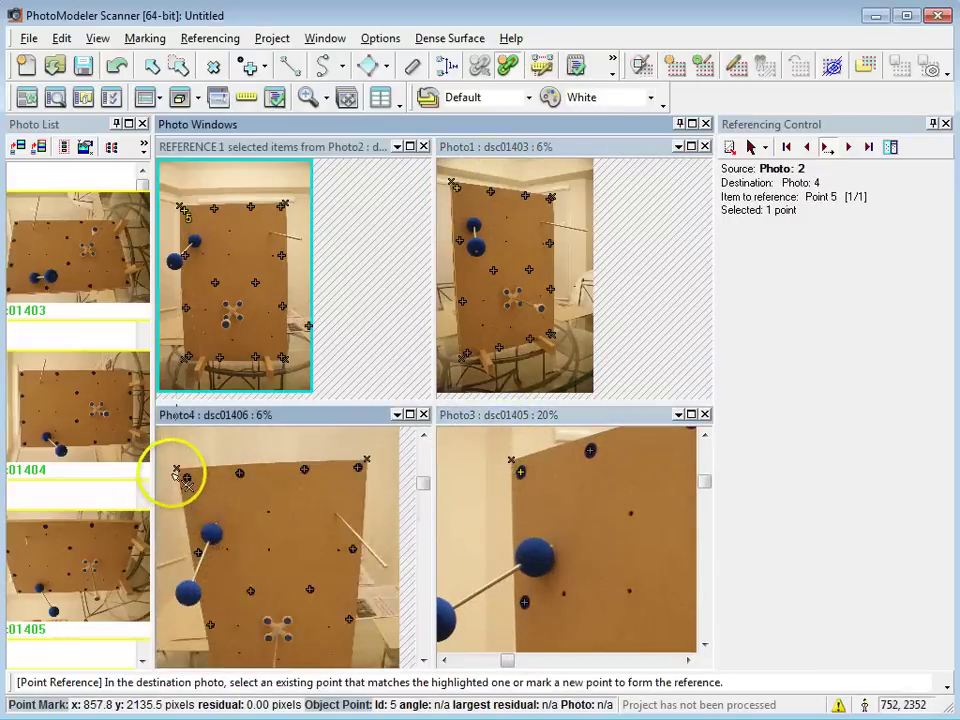
{"action": "left_click", "coordinate": [192, 486]}
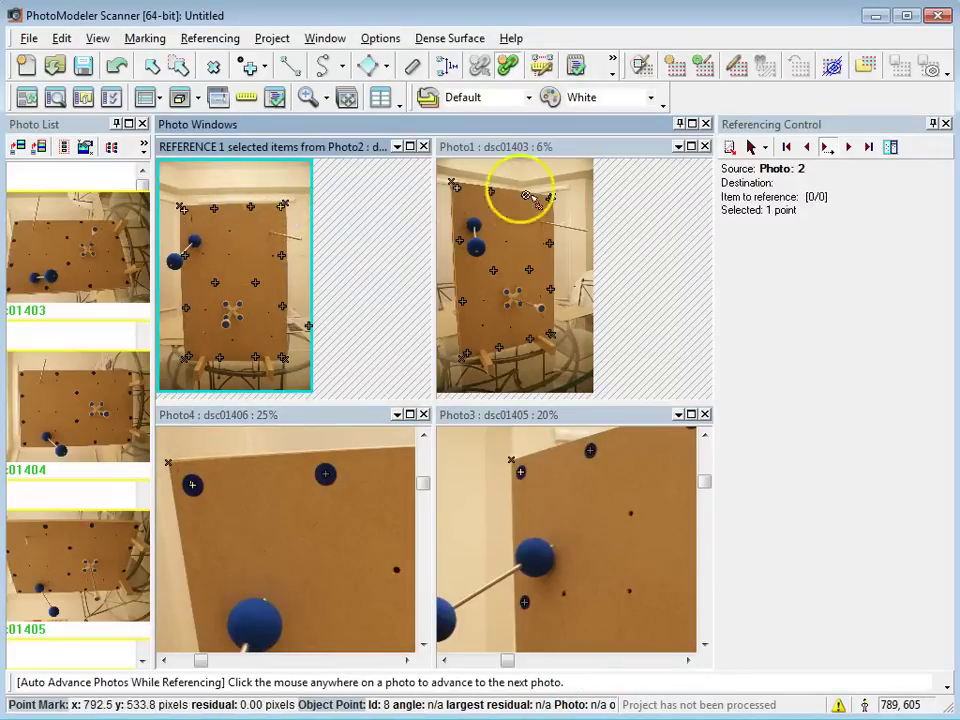
- Reference Point 8 to the top-right corner targets in Photo1, Photo3 and Photo4
{"action": "left_click", "coordinate": [467, 214]}
{"action": "scroll", "coordinate": [564, 199], "scroll_direction": "up", "scroll_amount": 3}
{"action": "left_click", "coordinate": [674, 207]}
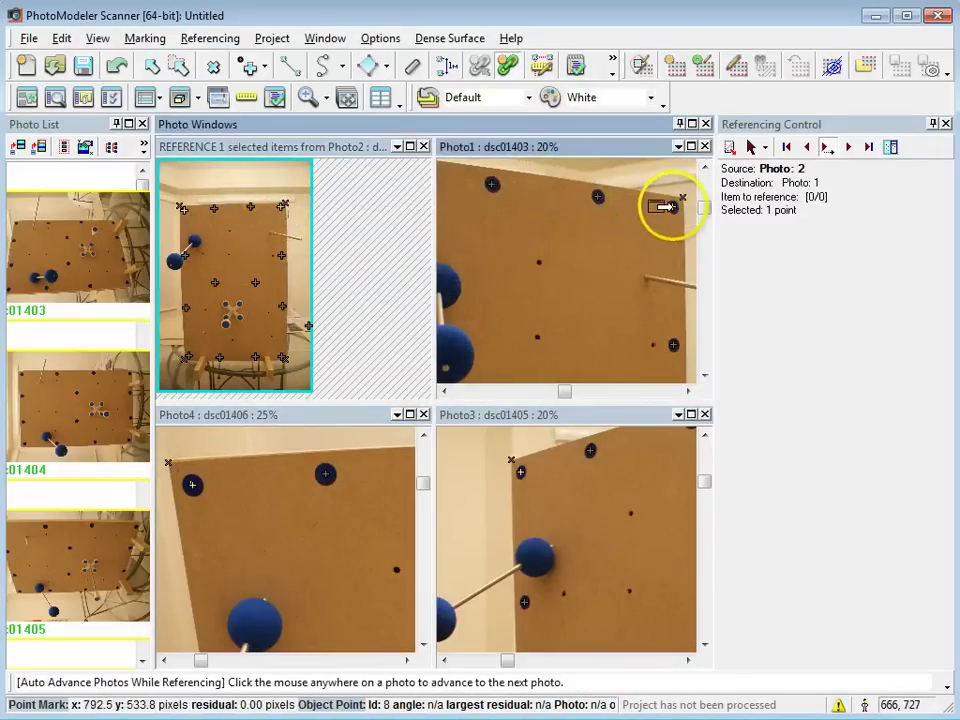
{"action": "scroll", "coordinate": [579, 317], "scroll_direction": "down", "scroll_amount": 3}
{"action": "left_click", "coordinate": [613, 514]}
{"action": "scroll", "coordinate": [613, 514], "scroll_direction": "down", "scroll_amount": 2}
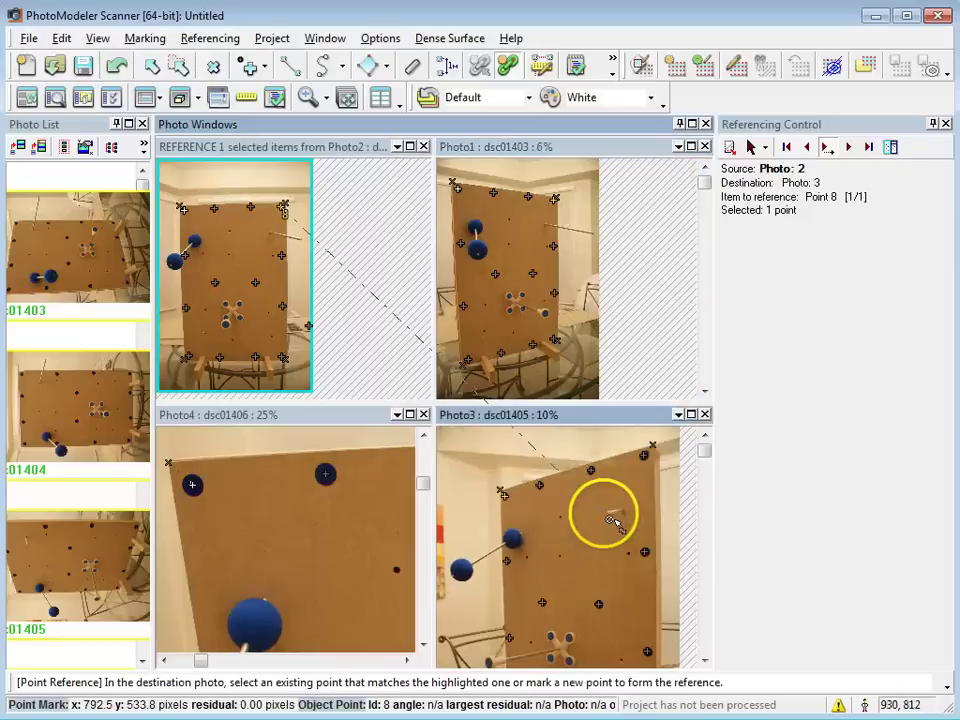
{"action": "left_click", "coordinate": [646, 452]}
{"action": "scroll", "coordinate": [318, 500], "scroll_direction": "down", "scroll_amount": 3}
{"action": "scroll", "coordinate": [312, 500], "scroll_direction": "up", "scroll_amount": 4}
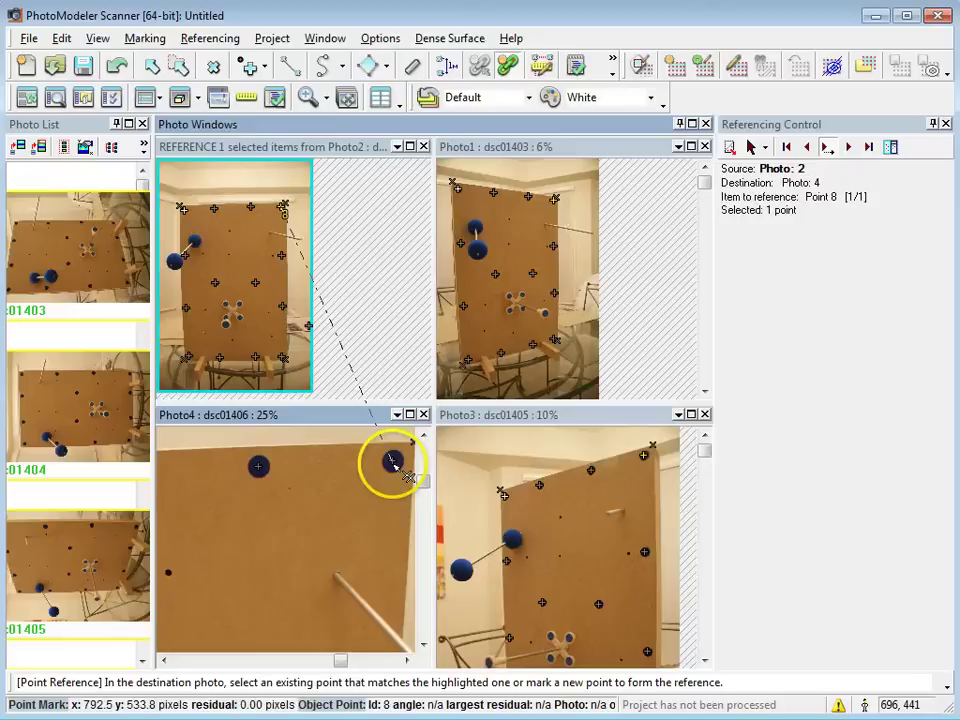
{"action": "left_click", "coordinate": [393, 461]}
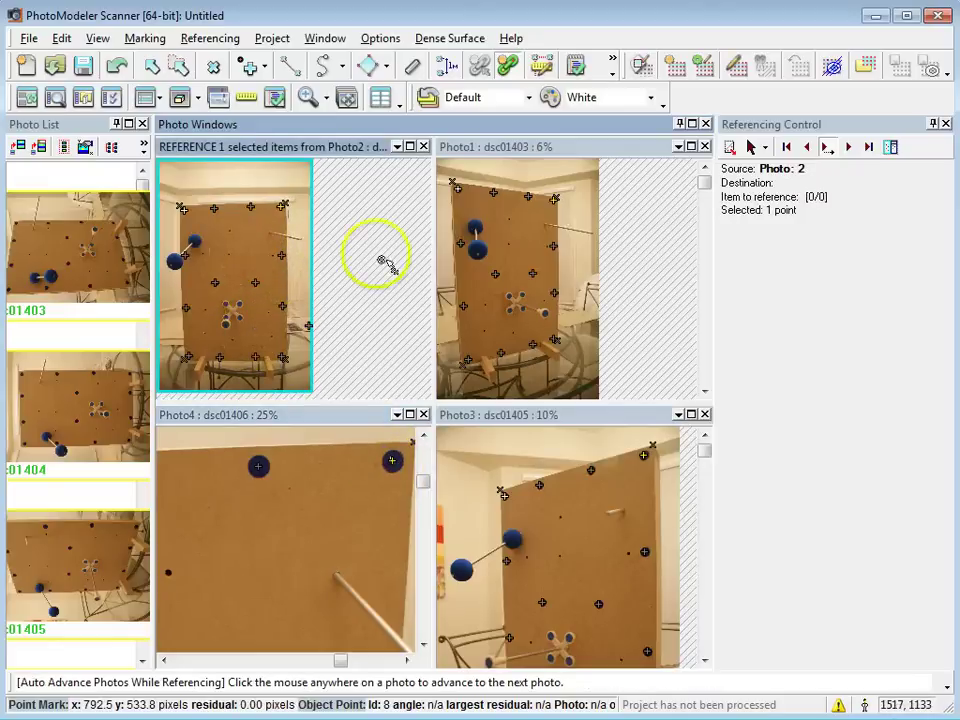
- Reference Point 18 from Photo2 onto Photo1, Photo3 and Photo4, then fit all photos
{"action": "left_click", "coordinate": [560, 357]}
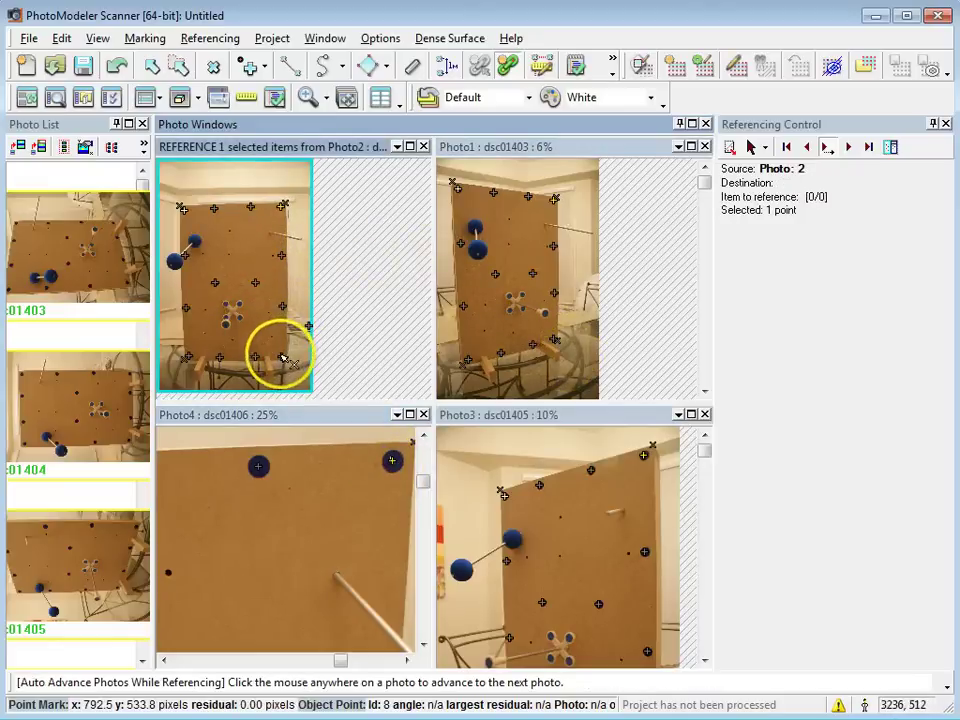
{"action": "scroll", "coordinate": [305, 375], "scroll_direction": "up", "scroll_amount": 2}
{"action": "scroll", "coordinate": [335, 375], "scroll_direction": "up", "scroll_amount": 3}
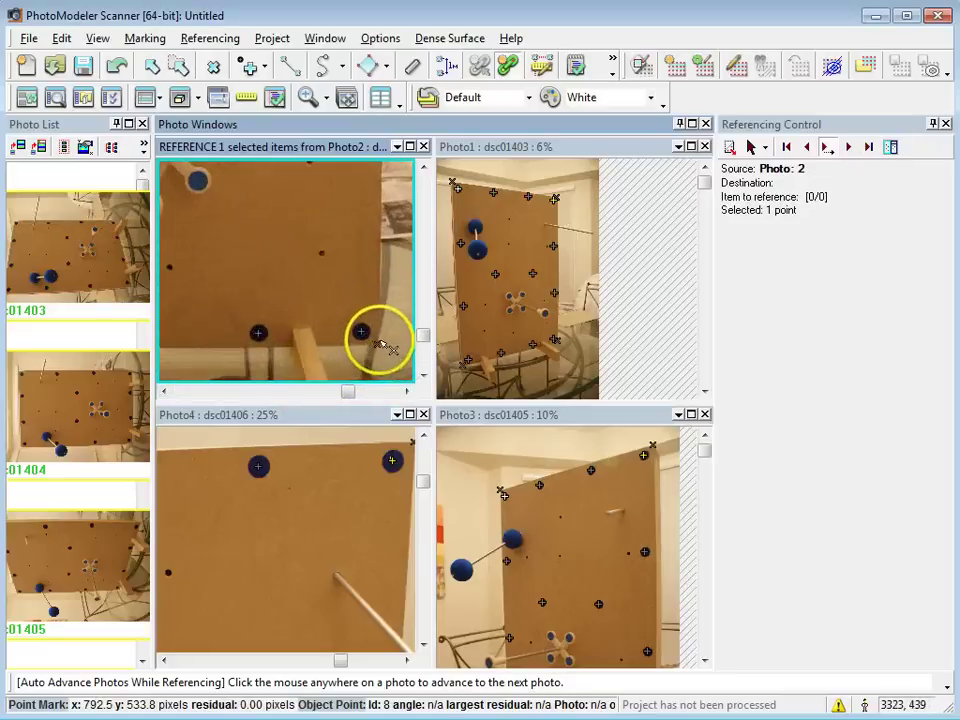
{"action": "left_click", "coordinate": [362, 332]}
{"action": "left_click", "coordinate": [553, 358]}
{"action": "scroll", "coordinate": [585, 353], "scroll_direction": "up", "scroll_amount": 3}
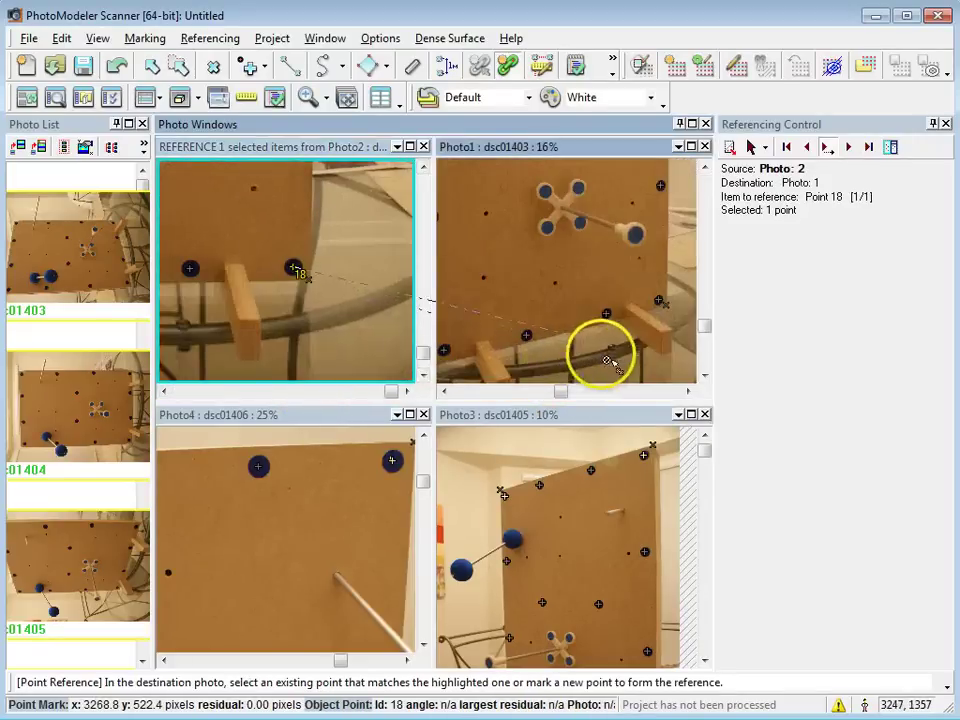
{"action": "scroll", "coordinate": [662, 301], "scroll_direction": "up", "scroll_amount": 1}
{"action": "left_click", "coordinate": [662, 297]}
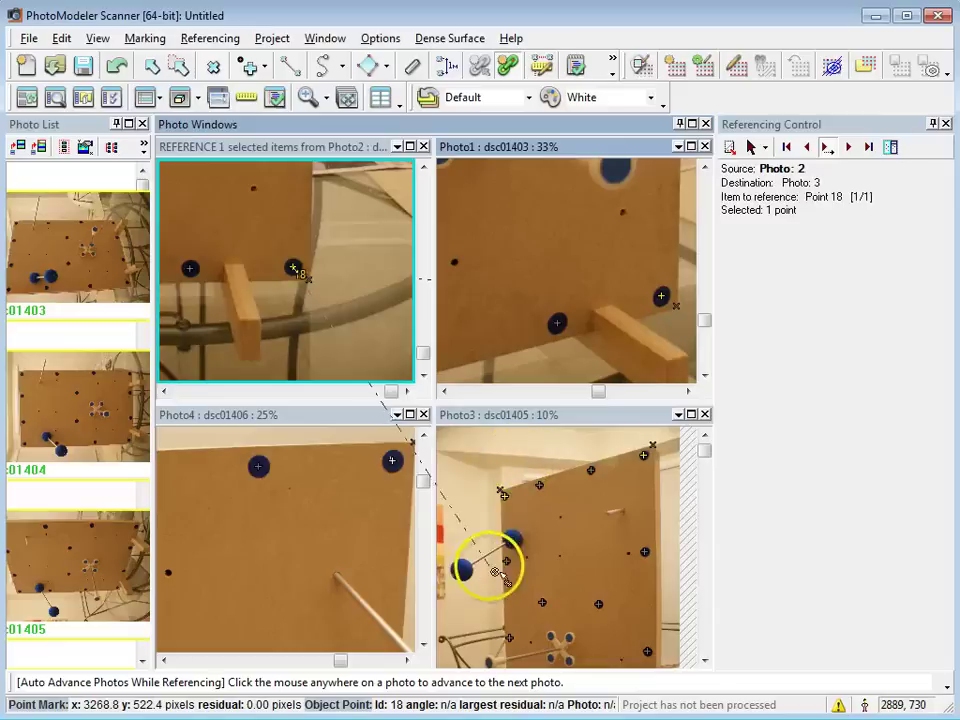
{"action": "scroll", "coordinate": [534, 527], "scroll_direction": "down", "scroll_amount": 5}
{"action": "scroll", "coordinate": [521, 531], "scroll_direction": "up", "scroll_amount": 5}
{"action": "scroll", "coordinate": [575, 572], "scroll_direction": "up", "scroll_amount": 1}
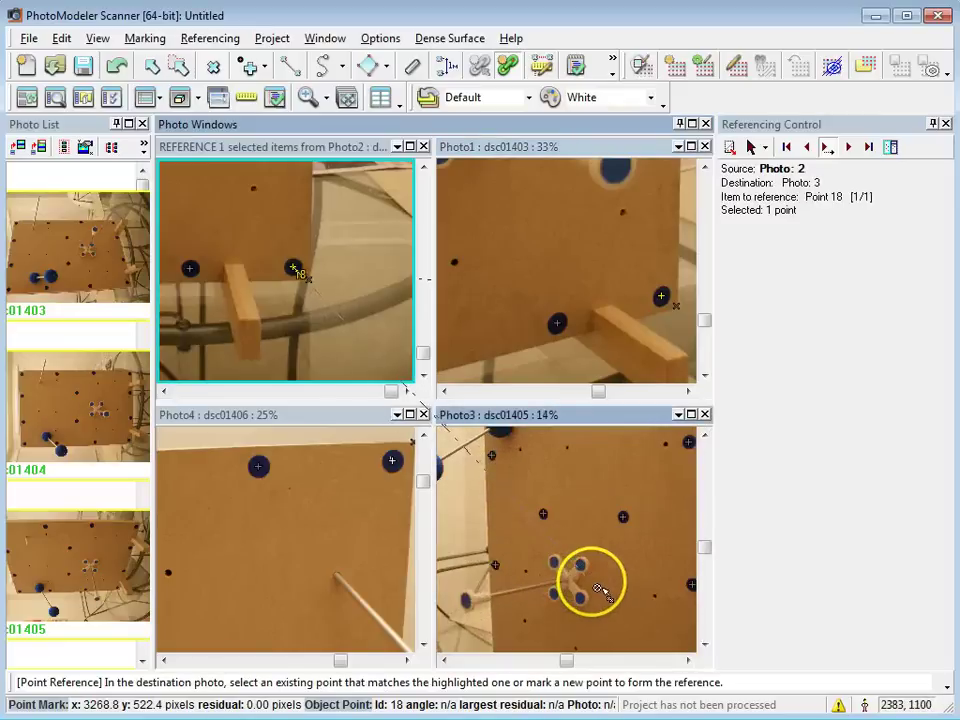
{"action": "middle_click_drag", "start_coordinate": [579, 583], "coordinate": [506, 476]}
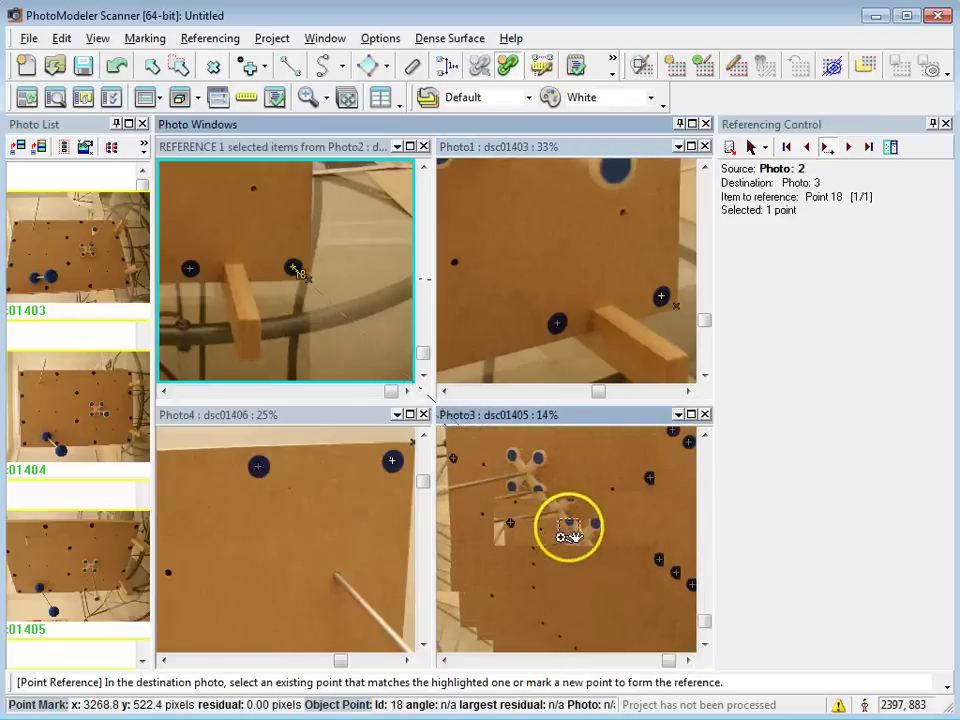
{"action": "scroll", "coordinate": [596, 561], "scroll_direction": "down", "scroll_amount": 1}
{"action": "scroll", "coordinate": [650, 622], "scroll_direction": "up", "scroll_amount": 2}
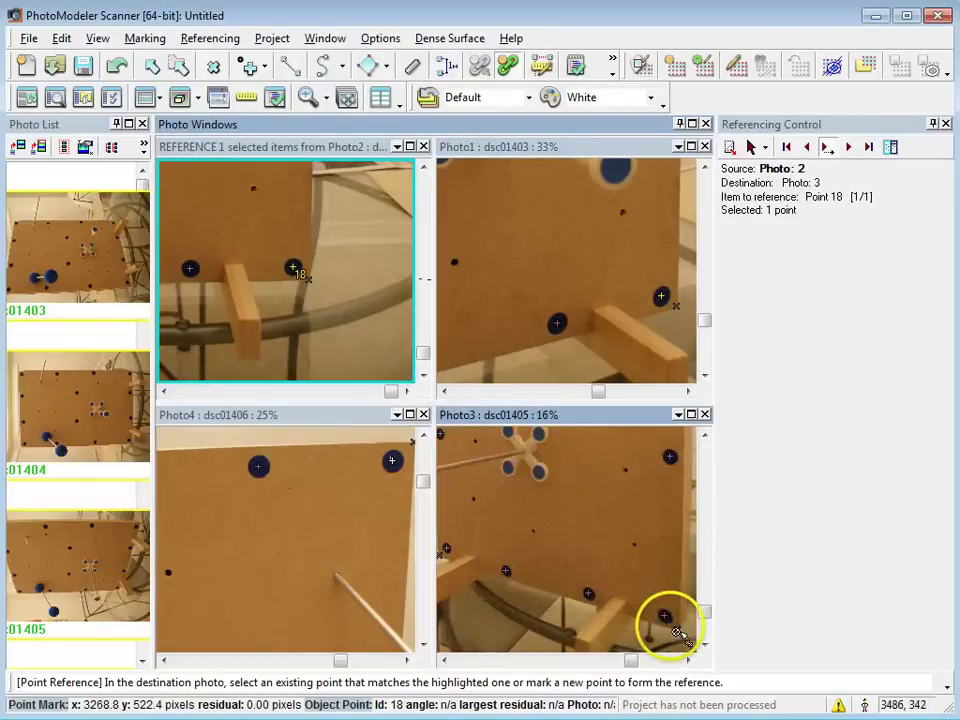
{"action": "left_click", "coordinate": [662, 617]}
{"action": "scroll", "coordinate": [365, 505], "scroll_direction": "down", "scroll_amount": 2}
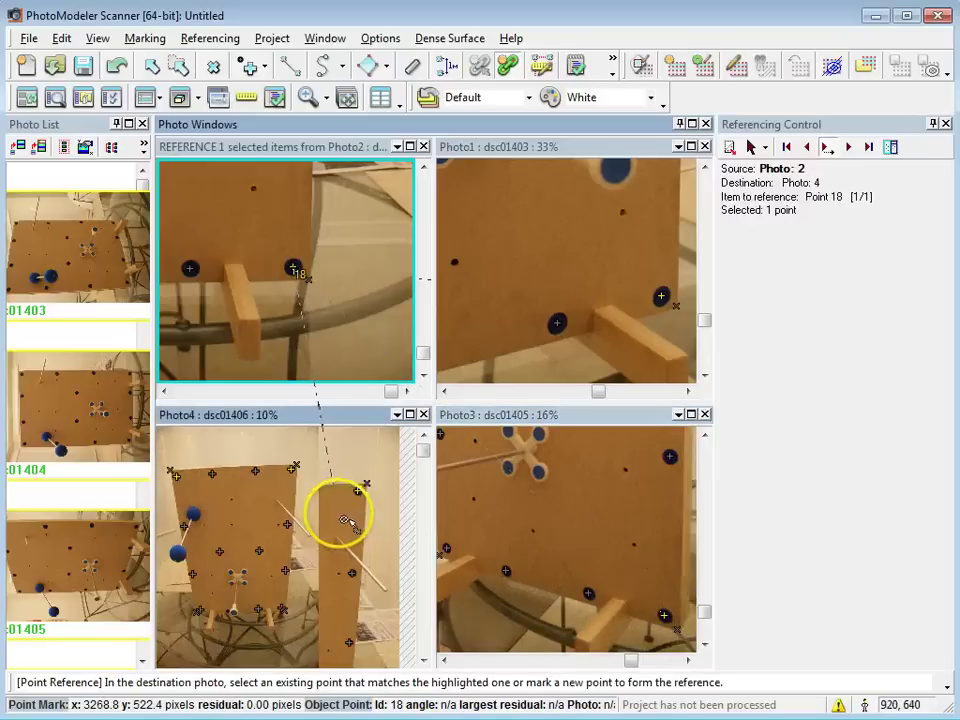
{"action": "scroll", "coordinate": [343, 514], "scroll_direction": "down", "scroll_amount": 1}
{"action": "scroll", "coordinate": [333, 628], "scroll_direction": "up", "scroll_amount": 4}
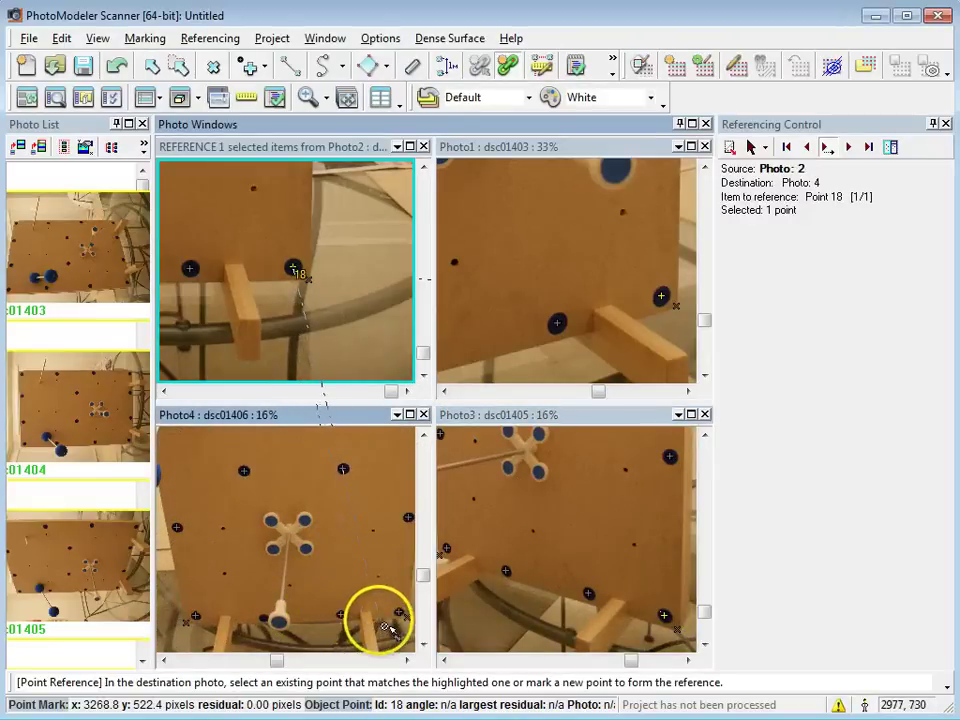
{"action": "scroll", "coordinate": [344, 552], "scroll_direction": "up", "scroll_amount": 1}
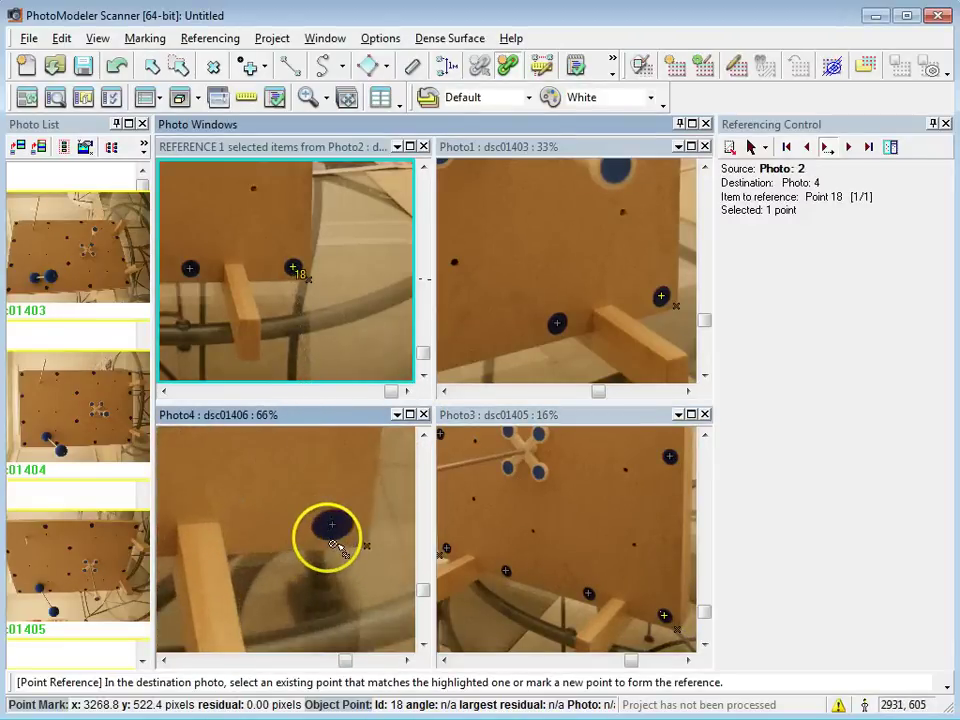
{"action": "left_click", "coordinate": [334, 528]}
{"action": "scroll", "coordinate": [288, 513], "scroll_direction": "down", "scroll_amount": 4}
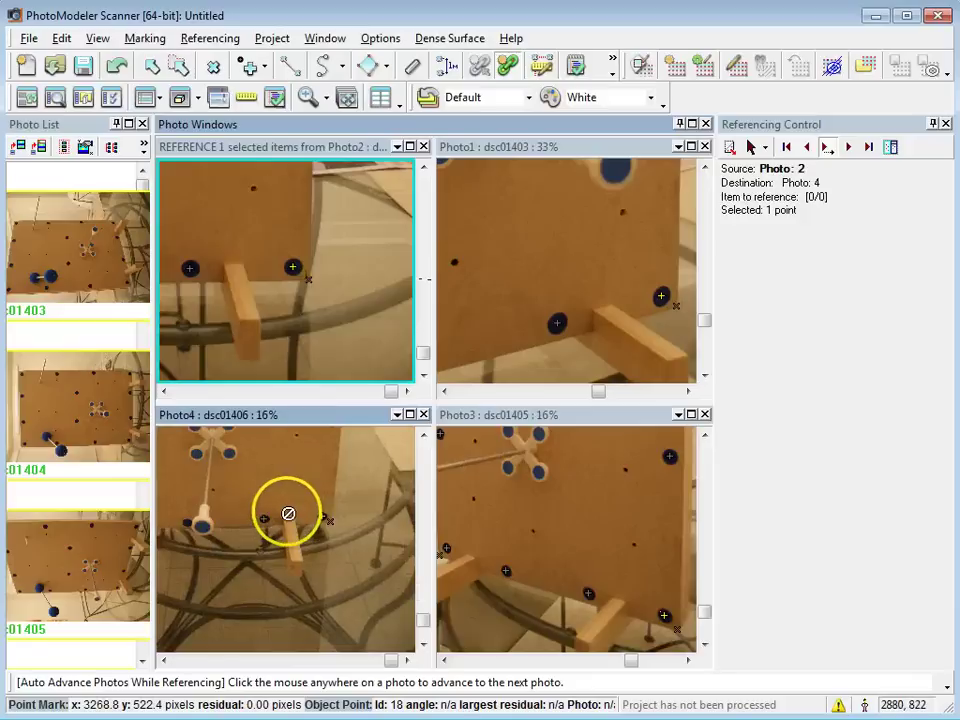
{"action": "key", "text": "Home"}
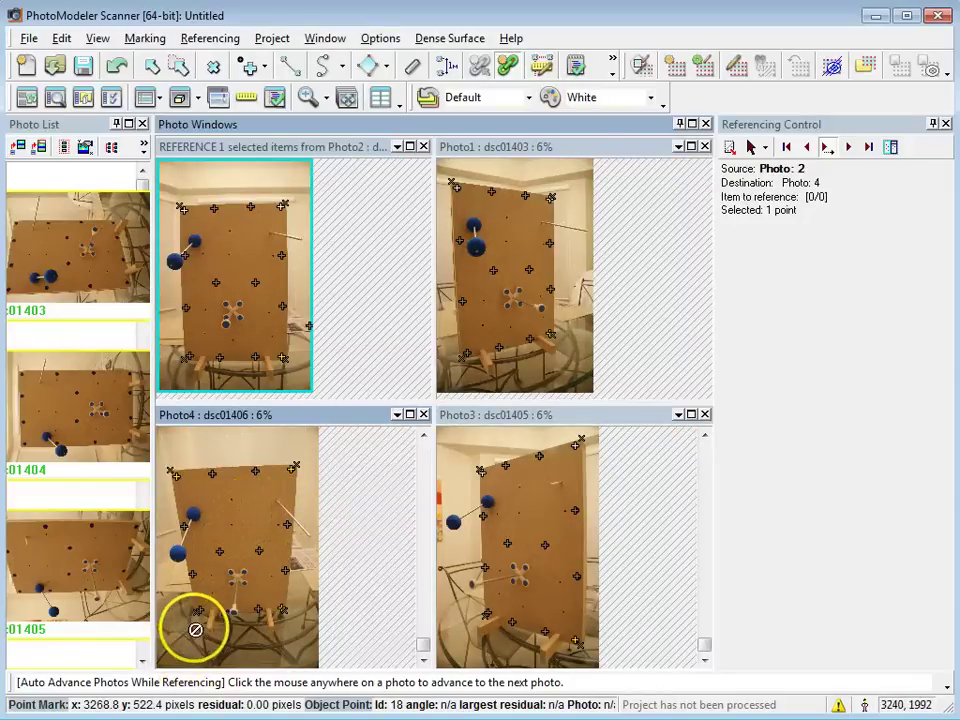
- Reference Point 32 from Photo2 onto its blue targets in Photo1, Photo3 and Photo4
{"action": "scroll", "coordinate": [183, 625], "scroll_direction": "up", "scroll_amount": 3}
{"action": "scroll", "coordinate": [182, 354], "scroll_direction": "up", "scroll_amount": 3}
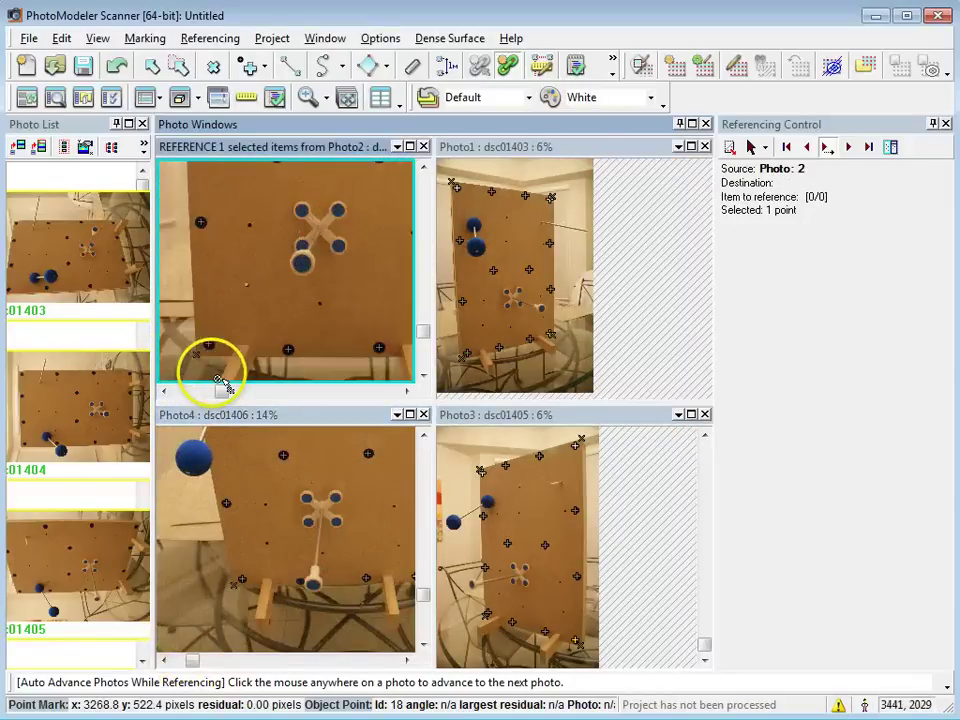
{"action": "scroll", "coordinate": [212, 345], "scroll_direction": "up", "scroll_amount": 2}
{"action": "left_click", "coordinate": [207, 333]}
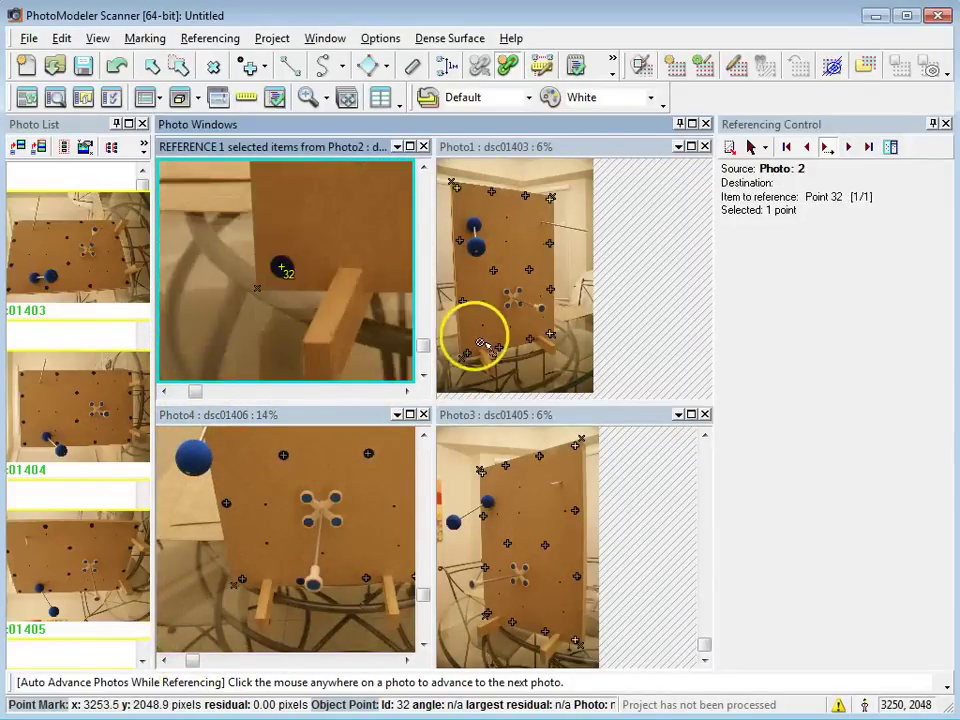
{"action": "scroll", "coordinate": [472, 352], "scroll_direction": "up", "scroll_amount": 4}
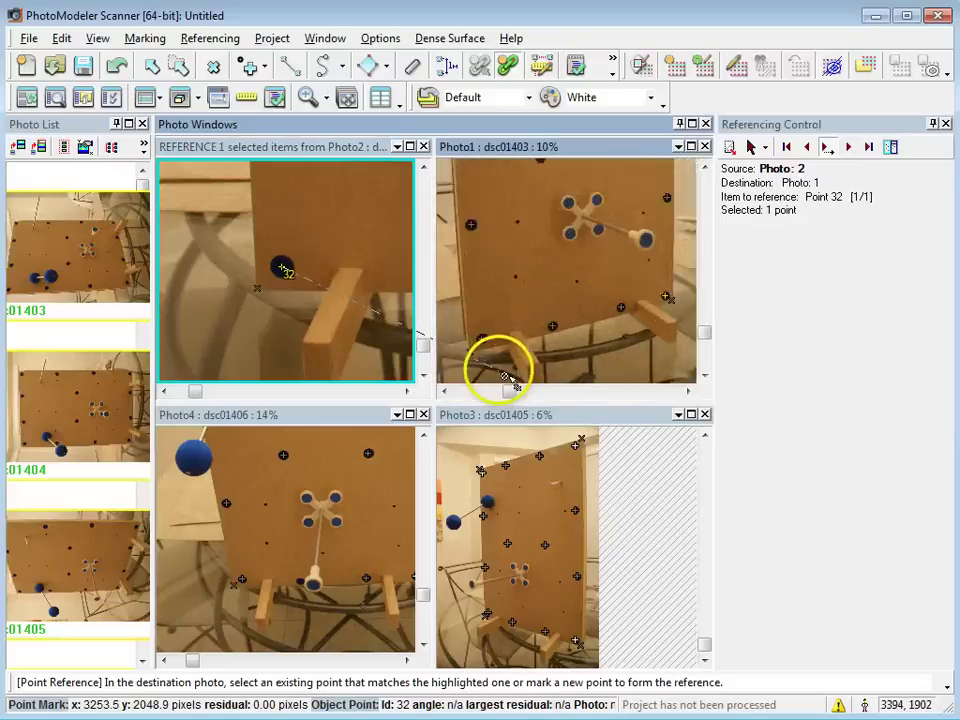
{"action": "left_click", "coordinate": [474, 327]}
{"action": "left_click", "coordinate": [484, 611]}
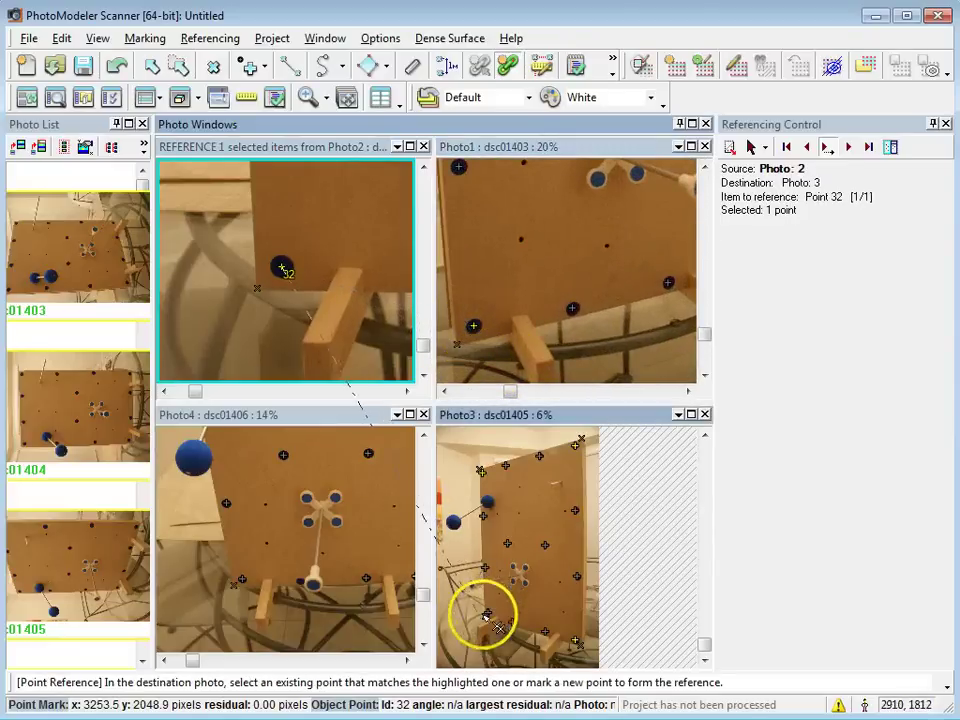
{"action": "scroll", "coordinate": [500, 622], "scroll_direction": "up", "scroll_amount": 3}
{"action": "scroll", "coordinate": [503, 626], "scroll_direction": "up", "scroll_amount": 5}
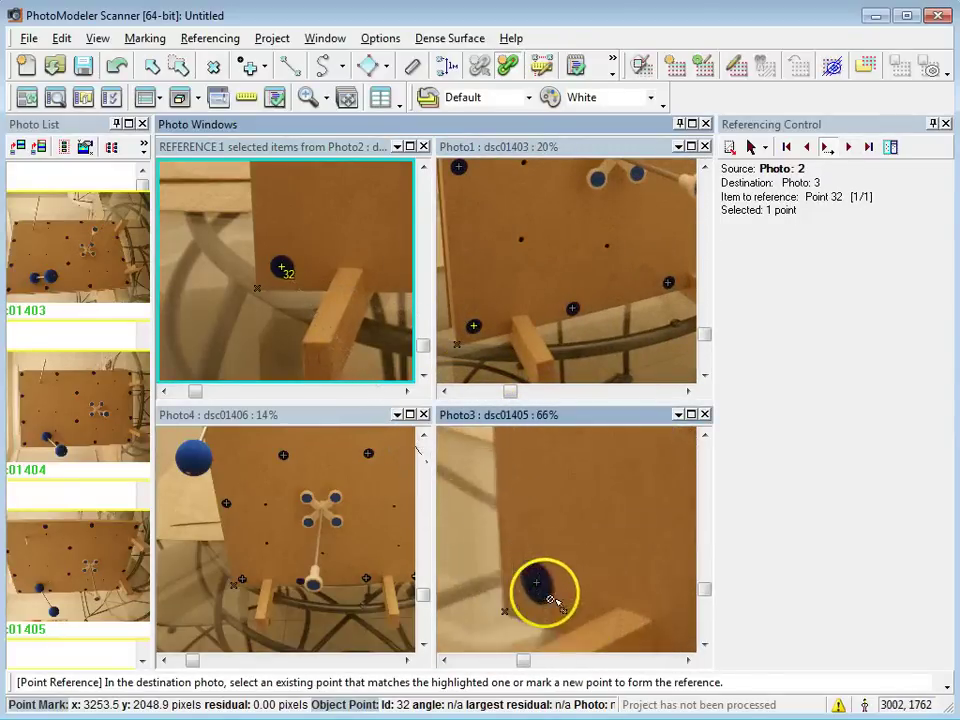
{"action": "left_click", "coordinate": [537, 584]}
{"action": "left_click", "coordinate": [532, 582]}
{"action": "scroll", "coordinate": [245, 600], "scroll_direction": "up", "scroll_amount": 4}
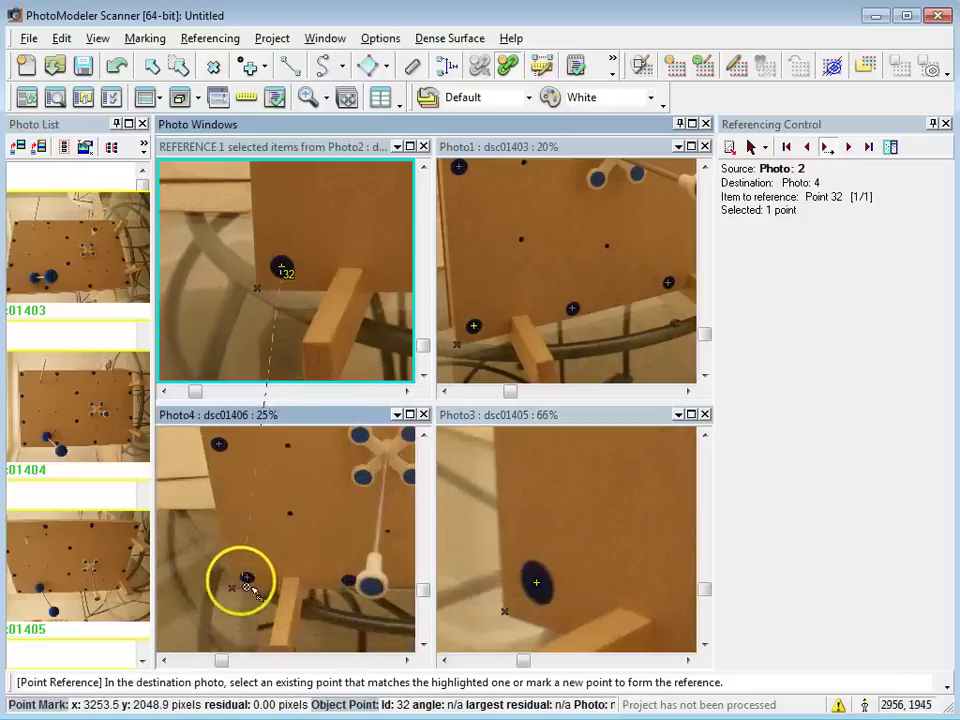
{"action": "left_click", "coordinate": [229, 577]}
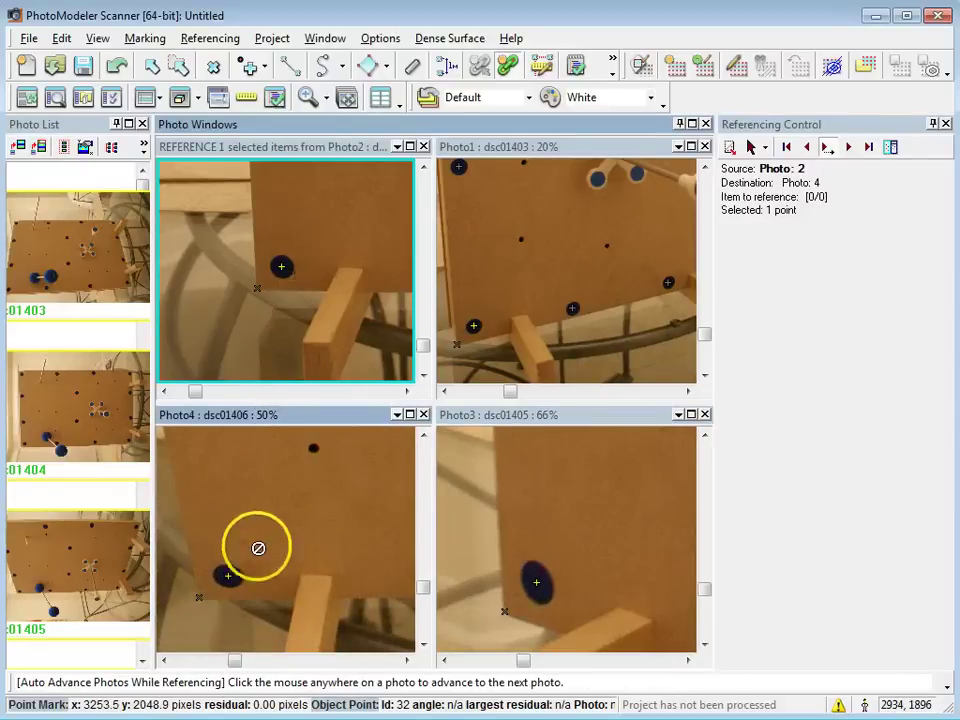
{"action": "left_click", "coordinate": [280, 519]}
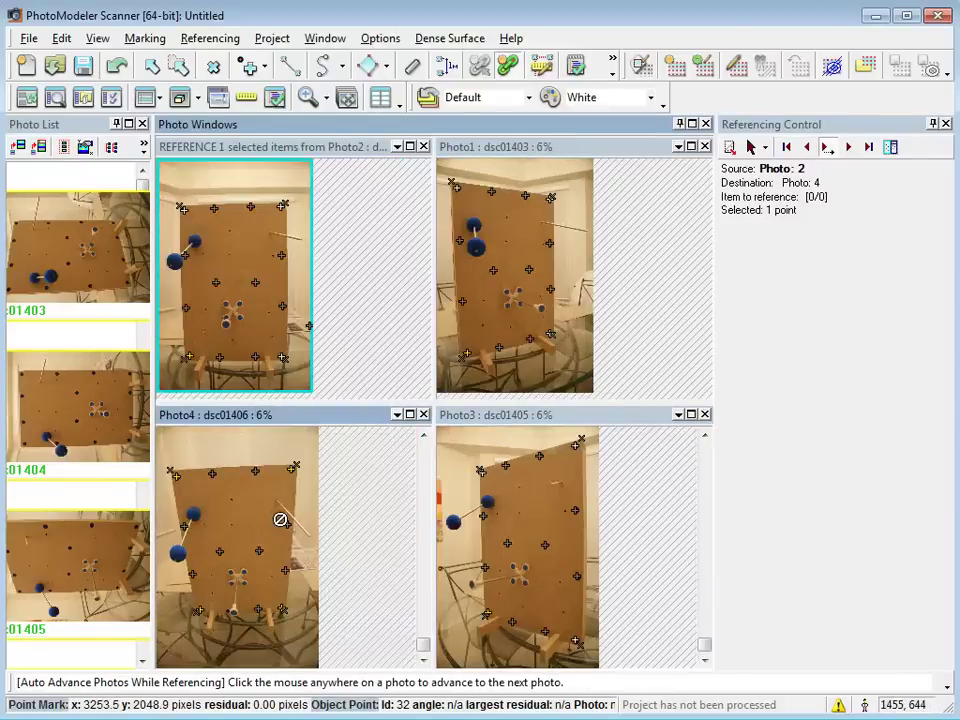
- Finish the previous pass and reference Point 6 into Photo1, Photo3 and Photo4
{"action": "left_click", "coordinate": [224, 451]}
{"action": "left_click", "coordinate": [336, 321]}
{"action": "left_click", "coordinate": [268, 355]}
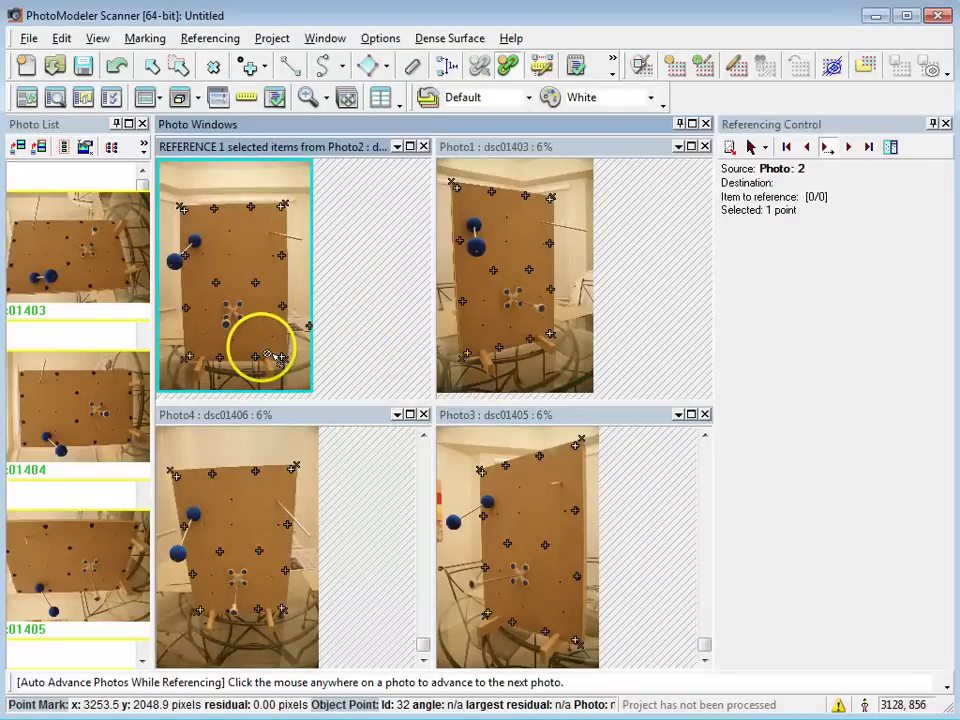
{"action": "left_click", "coordinate": [216, 211]}
{"action": "left_click", "coordinate": [489, 190]}
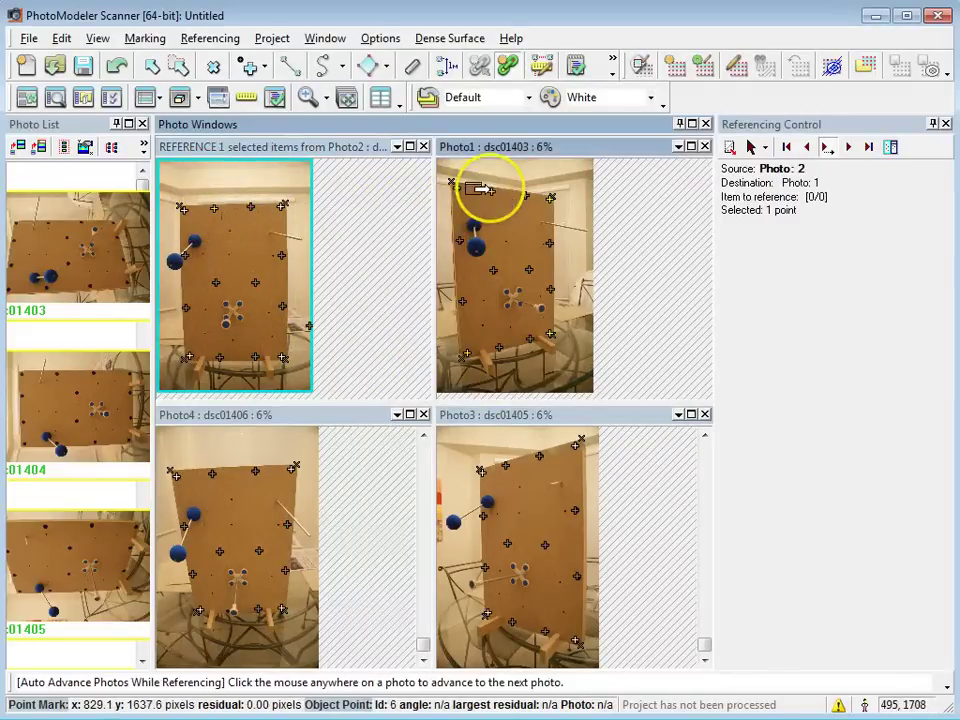
{"action": "left_click", "coordinate": [506, 466]}
{"action": "left_click", "coordinate": [214, 467]}
{"action": "left_click", "coordinate": [213, 473]}
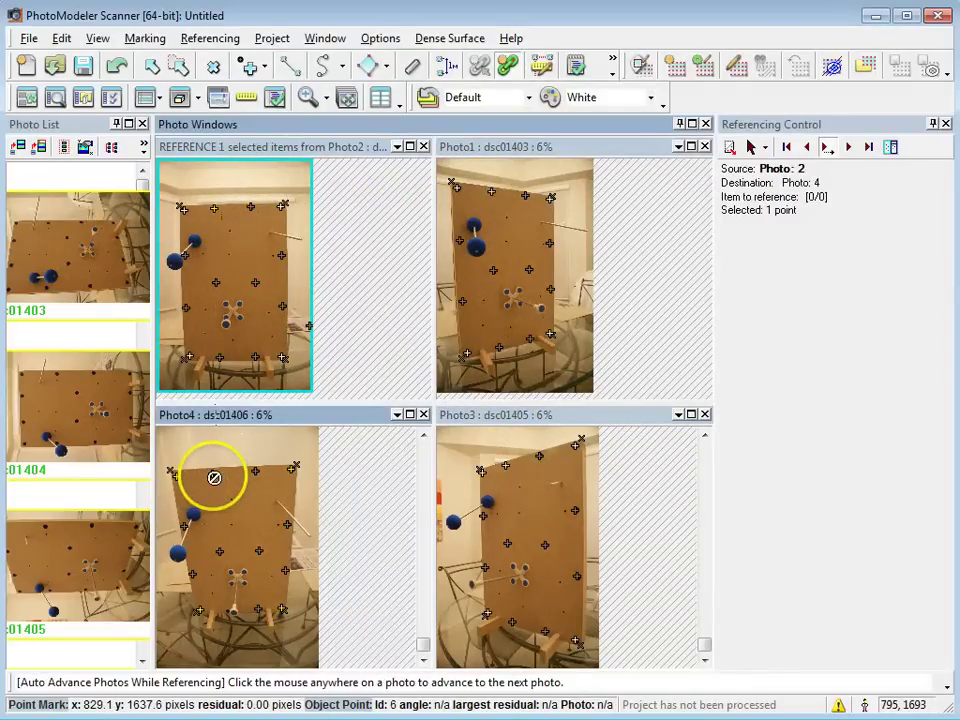
{"action": "left_click", "coordinate": [256, 242]}
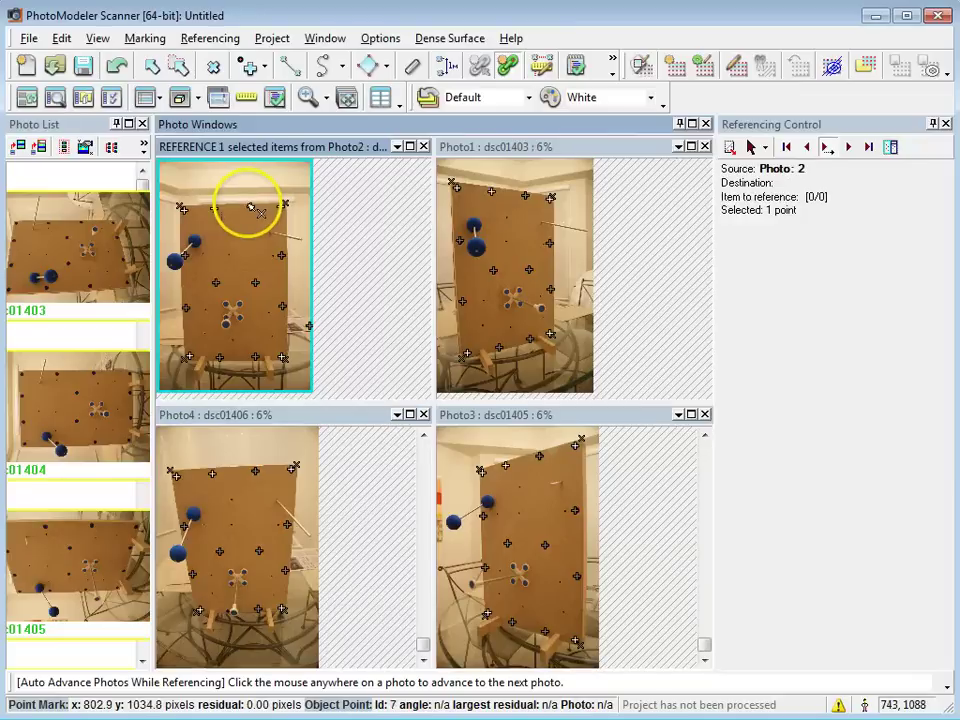
- Reference Points 7 and 10 into Photo1, Photo3 and Photo4
{"action": "left_click", "coordinate": [530, 197]}
{"action": "left_click", "coordinate": [545, 206]}
{"action": "left_click", "coordinate": [546, 452]}
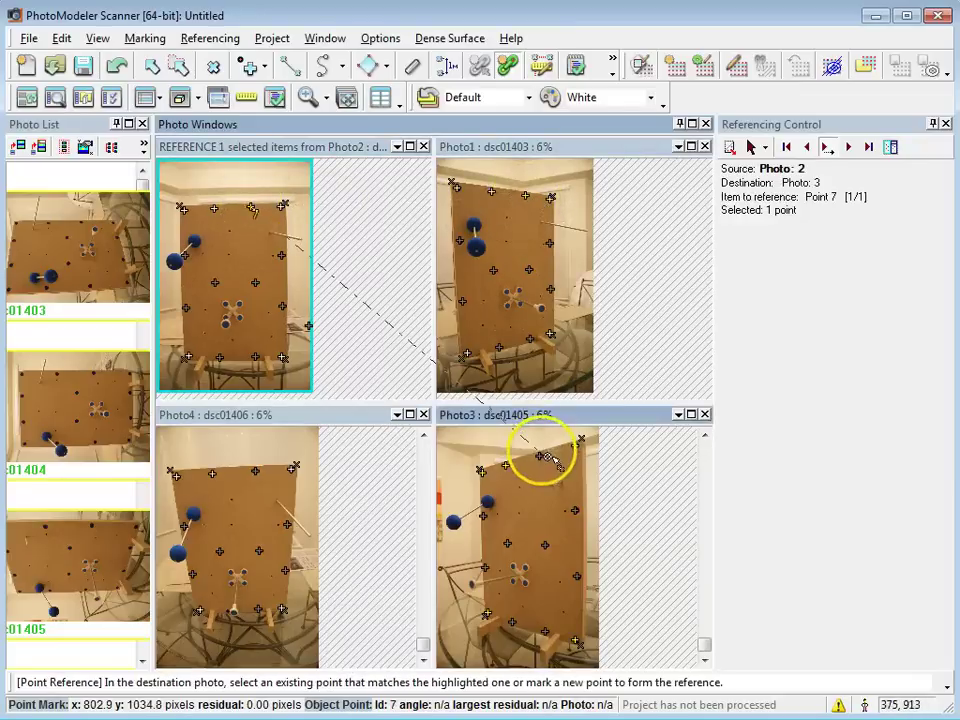
{"action": "left_click", "coordinate": [540, 457]}
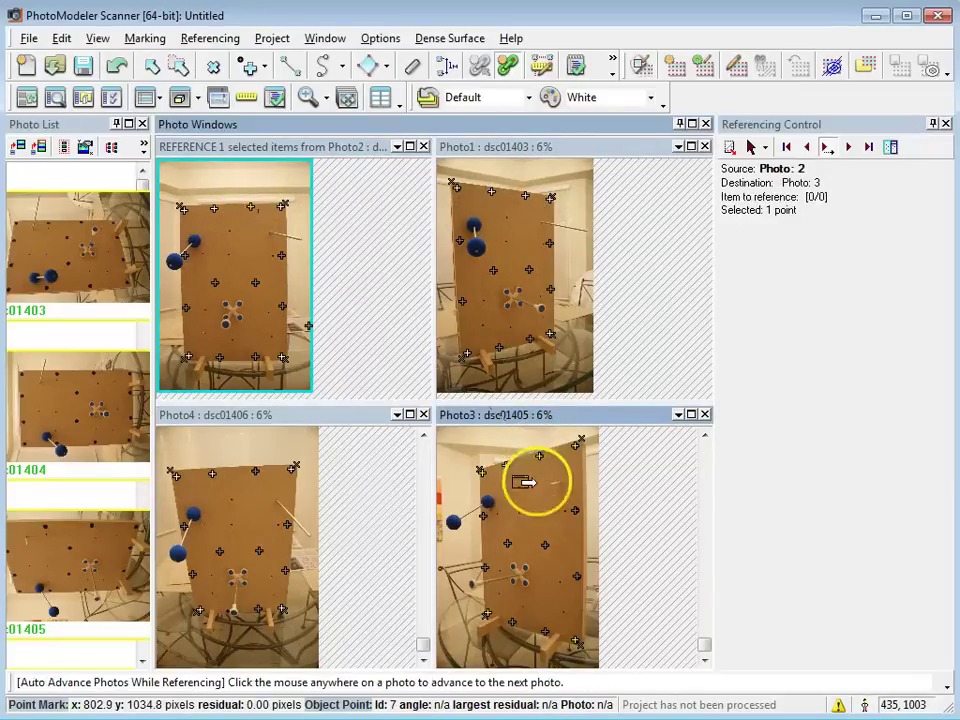
{"action": "left_click", "coordinate": [594, 644]}
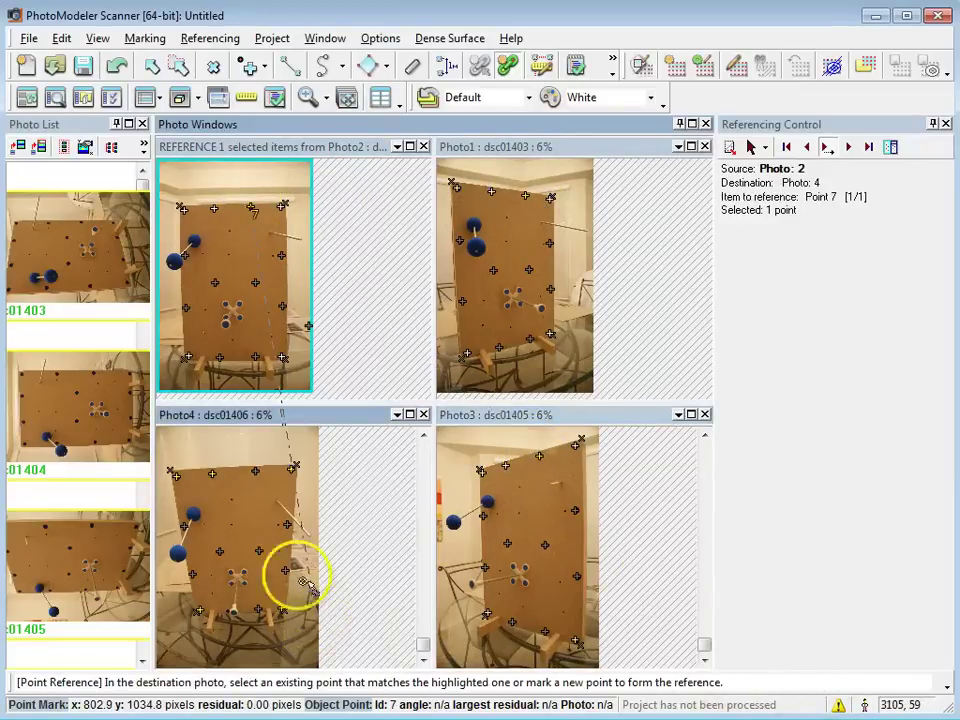
{"action": "left_click", "coordinate": [255, 470]}
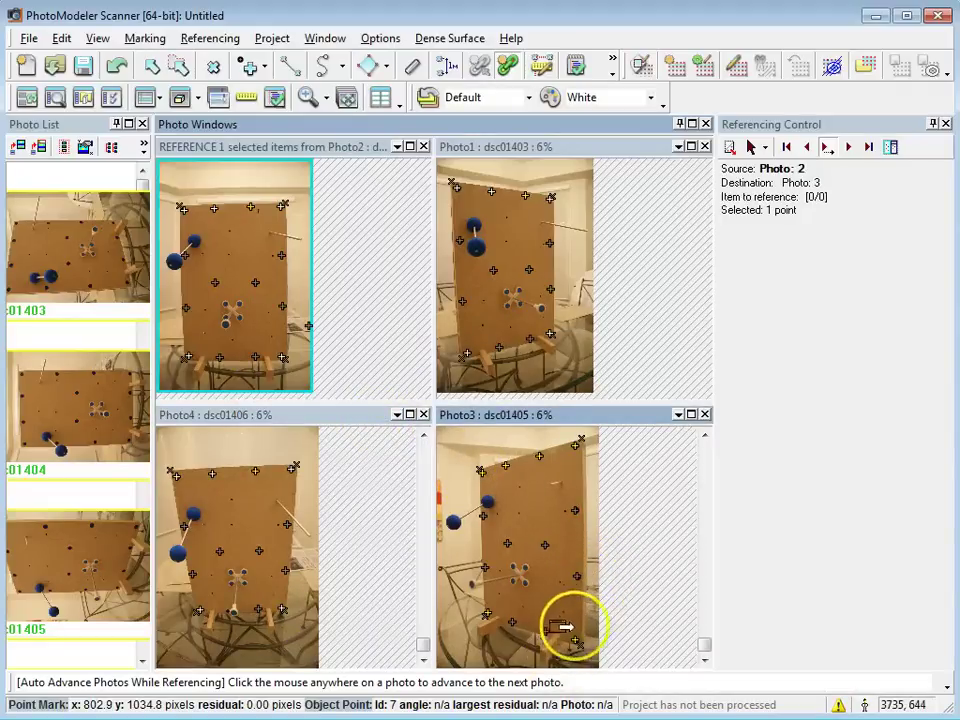
{"action": "left_click", "coordinate": [288, 256]}
{"action": "left_click", "coordinate": [473, 263]}
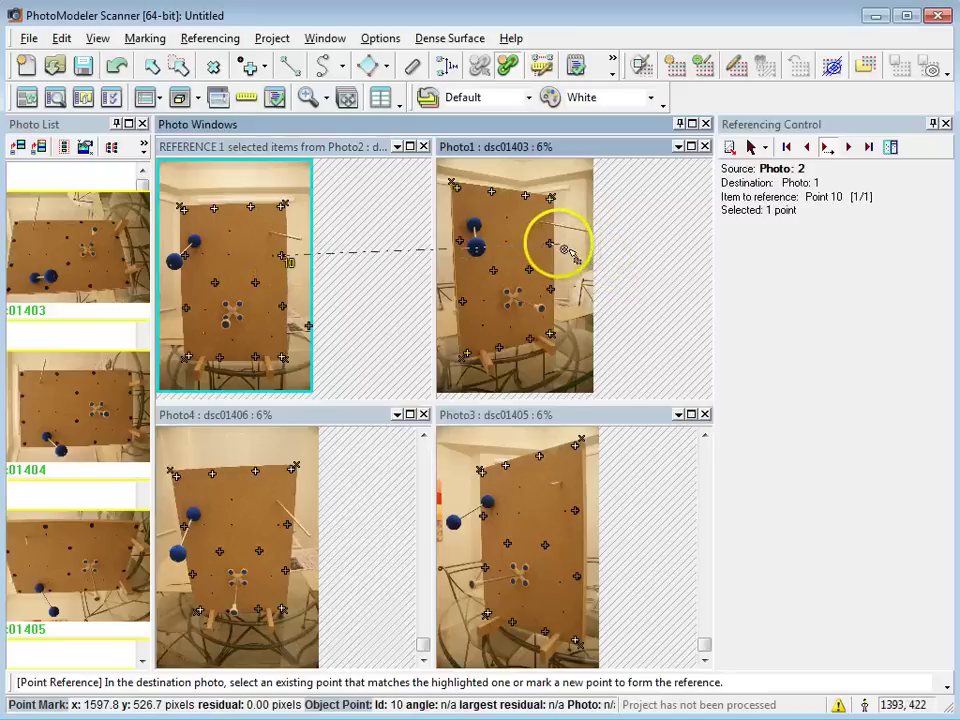
{"action": "left_click", "coordinate": [549, 243]}
{"action": "left_click", "coordinate": [593, 501]}
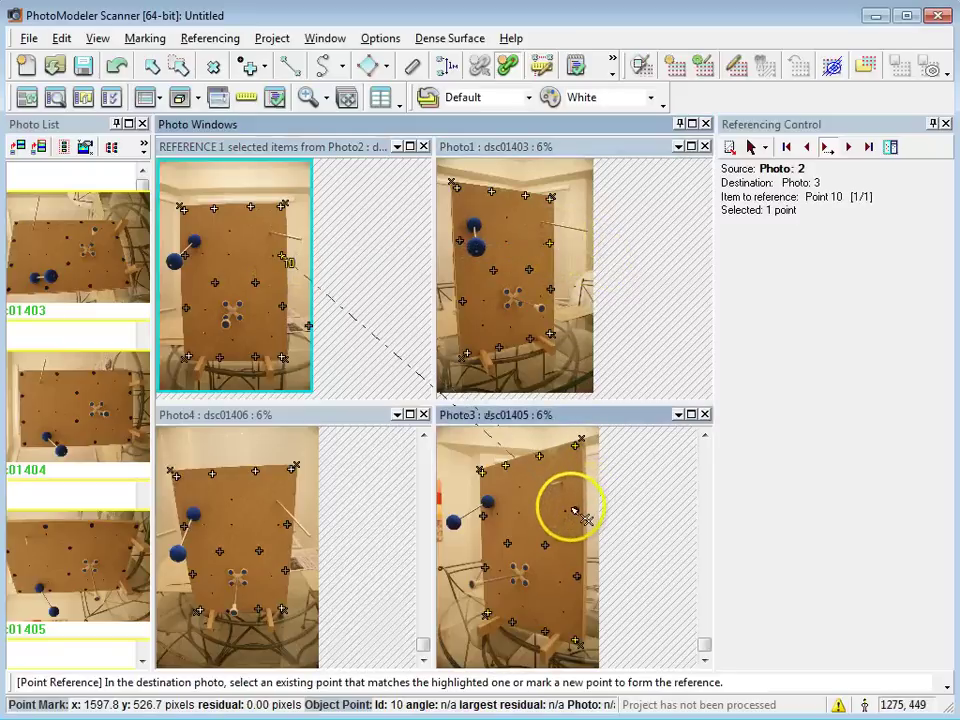
{"action": "left_click", "coordinate": [576, 511]}
{"action": "left_click", "coordinate": [290, 526]}
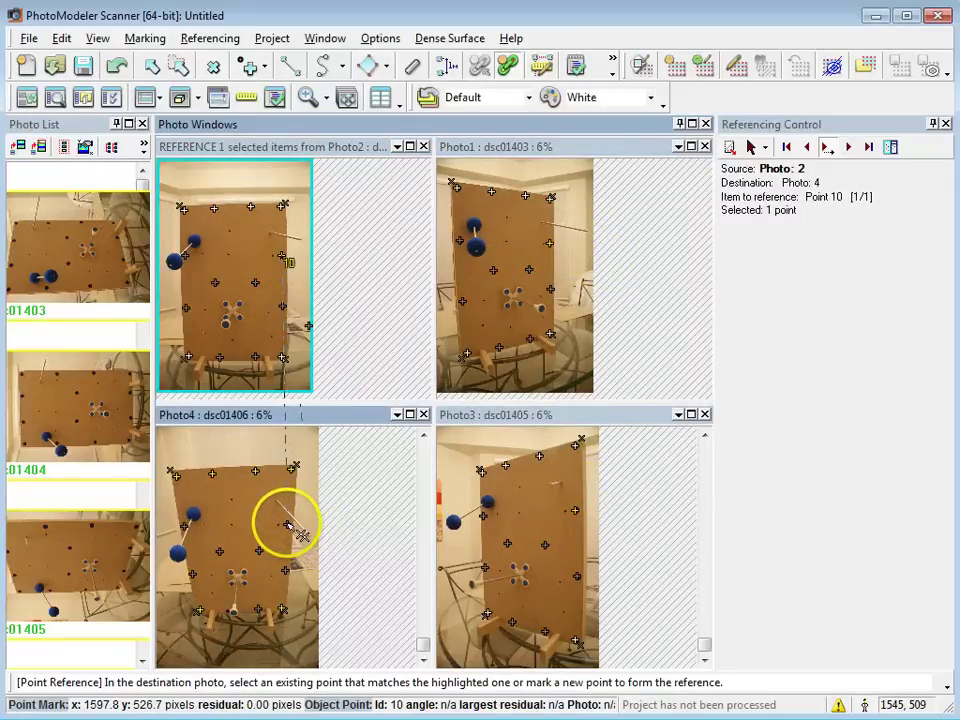
{"action": "left_click", "coordinate": [288, 525]}
- Reference Points 14 and 9 into Photo1, Photo3 and Photo4
{"action": "left_click", "coordinate": [283, 307]}
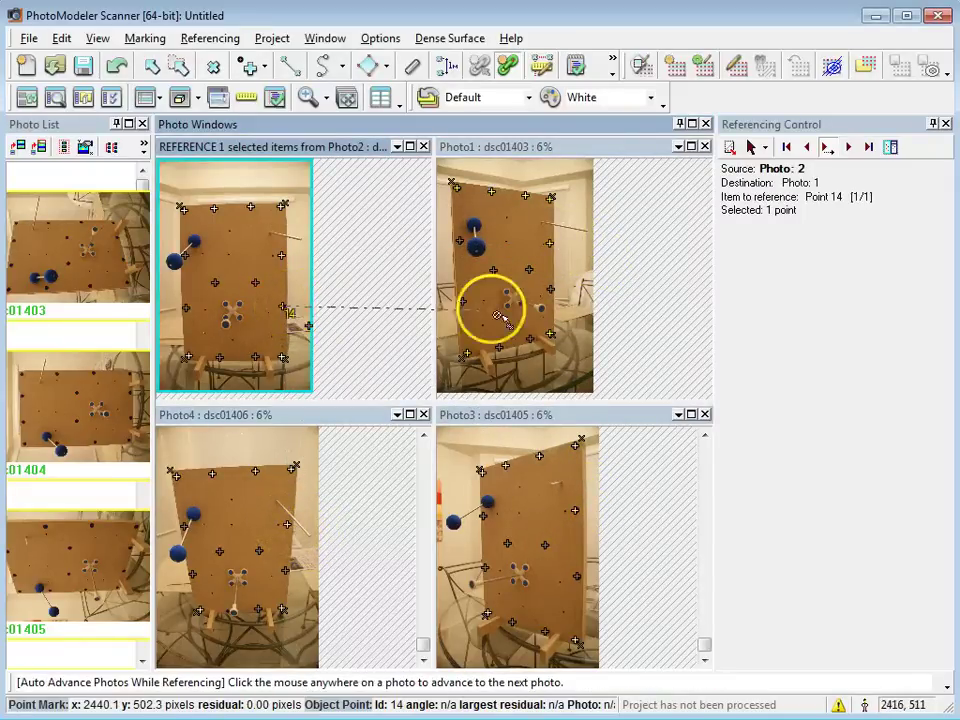
{"action": "left_click", "coordinate": [535, 280]}
{"action": "left_click", "coordinate": [541, 347]}
{"action": "left_click", "coordinate": [567, 574]}
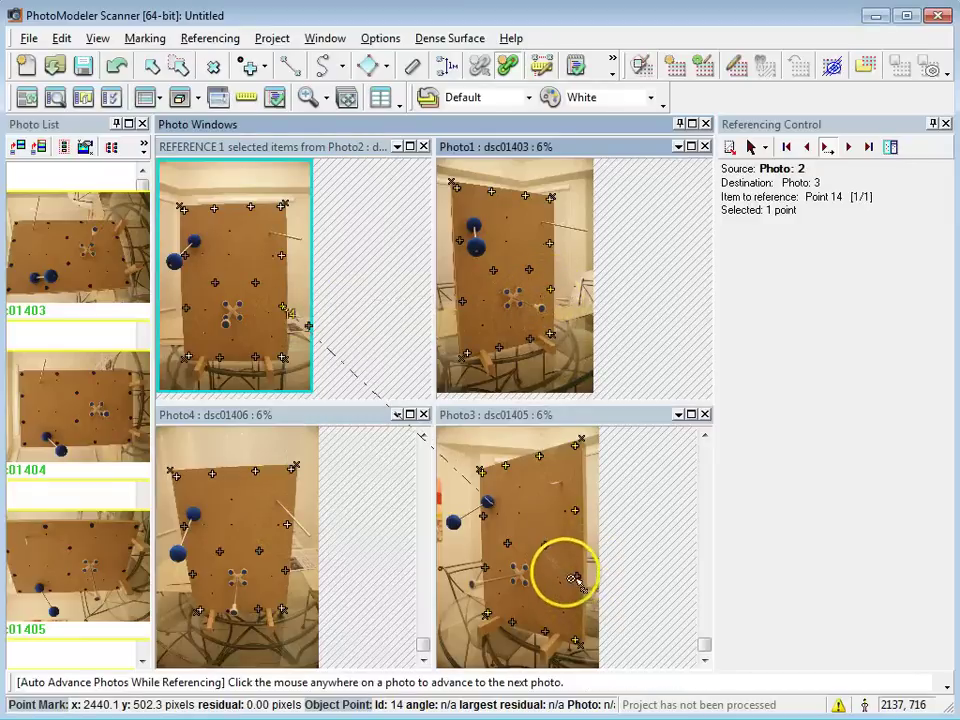
{"action": "left_click", "coordinate": [574, 571]}
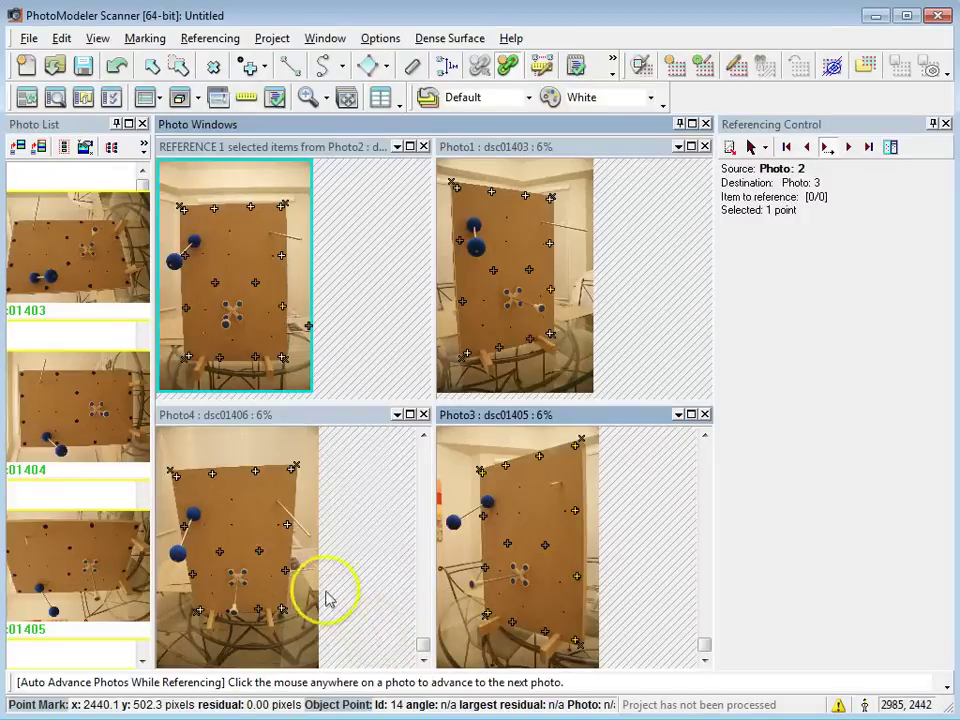
{"action": "left_click", "coordinate": [292, 575]}
{"action": "left_click", "coordinate": [287, 575]}
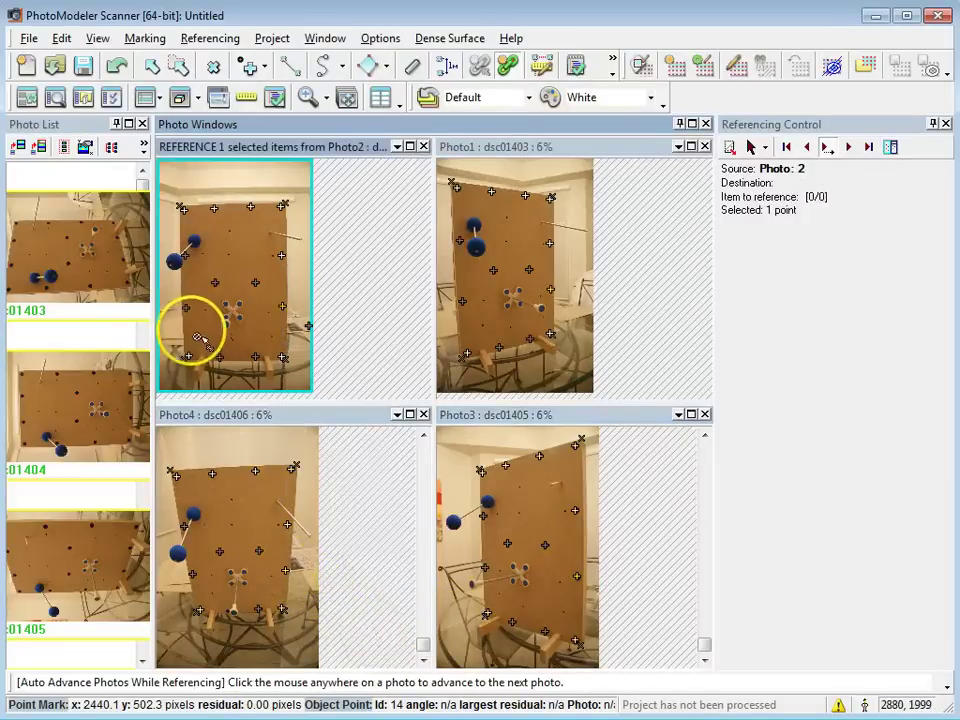
{"action": "left_click", "coordinate": [185, 256]}
{"action": "left_click", "coordinate": [466, 252]}
{"action": "left_click", "coordinate": [473, 250]}
{"action": "left_click", "coordinate": [487, 522]}
{"action": "left_click", "coordinate": [484, 515]}
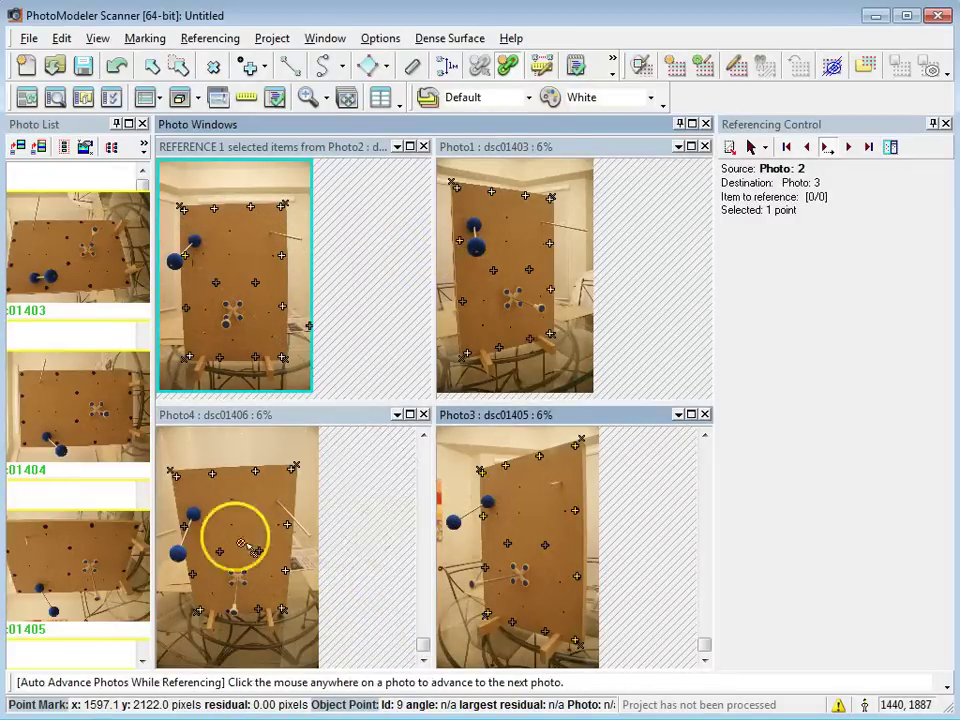
{"action": "left_click", "coordinate": [190, 525]}
{"action": "left_click", "coordinate": [188, 525]}
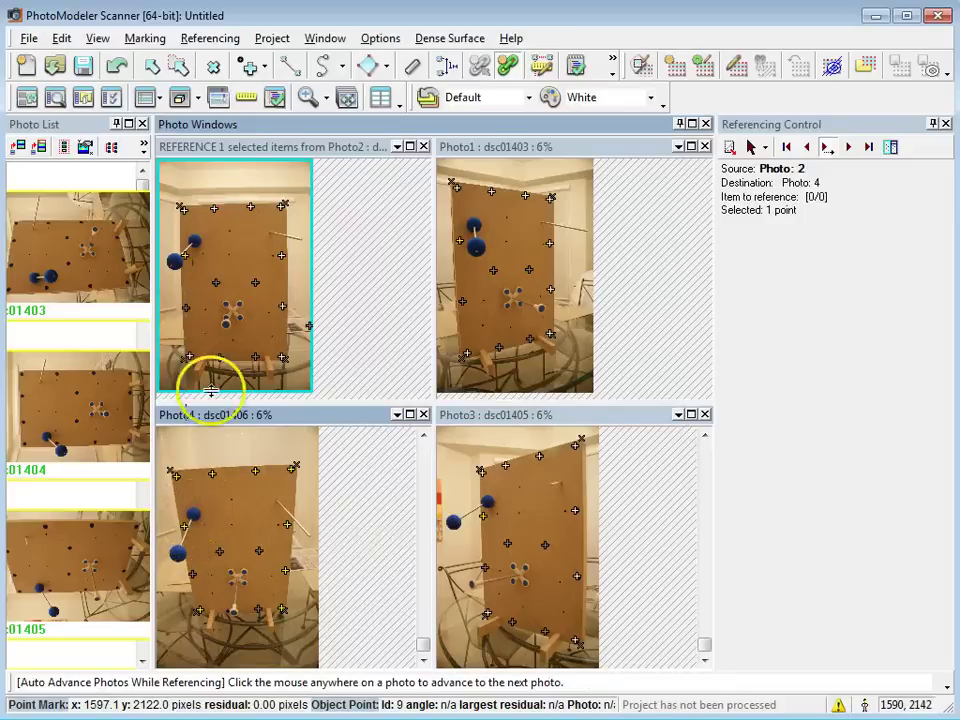
- Reference Points 33 and 11 into Photo1, Photo3 and Photo4
{"action": "left_click", "coordinate": [188, 307]}
{"action": "left_click", "coordinate": [478, 312]}
{"action": "left_click", "coordinate": [462, 301]}
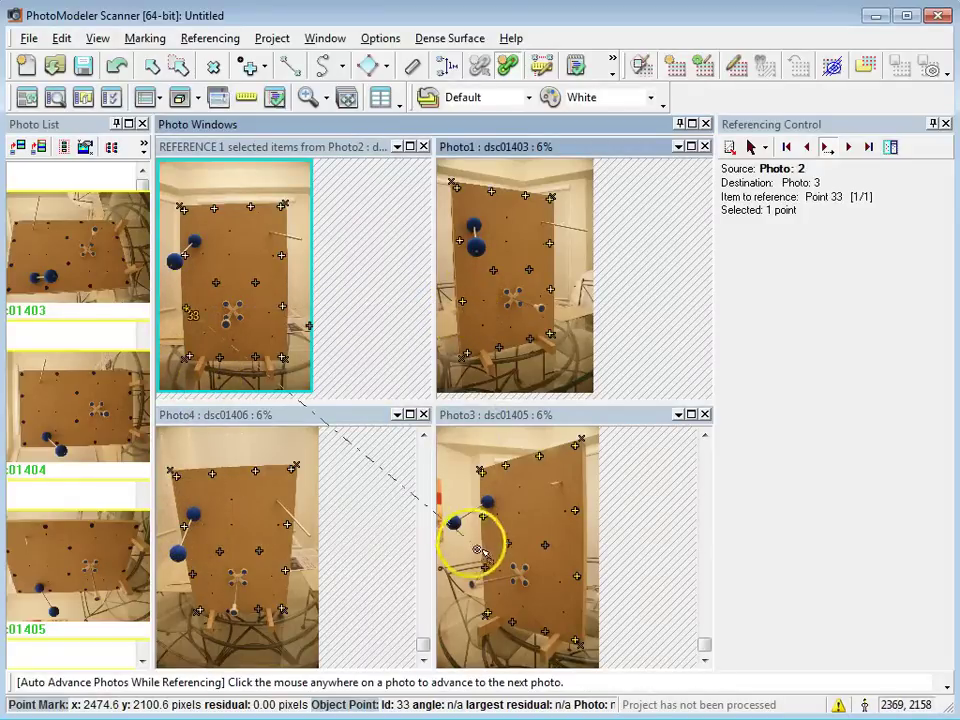
{"action": "left_click", "coordinate": [484, 569]}
{"action": "left_click", "coordinate": [484, 569]}
{"action": "left_click", "coordinate": [180, 574]}
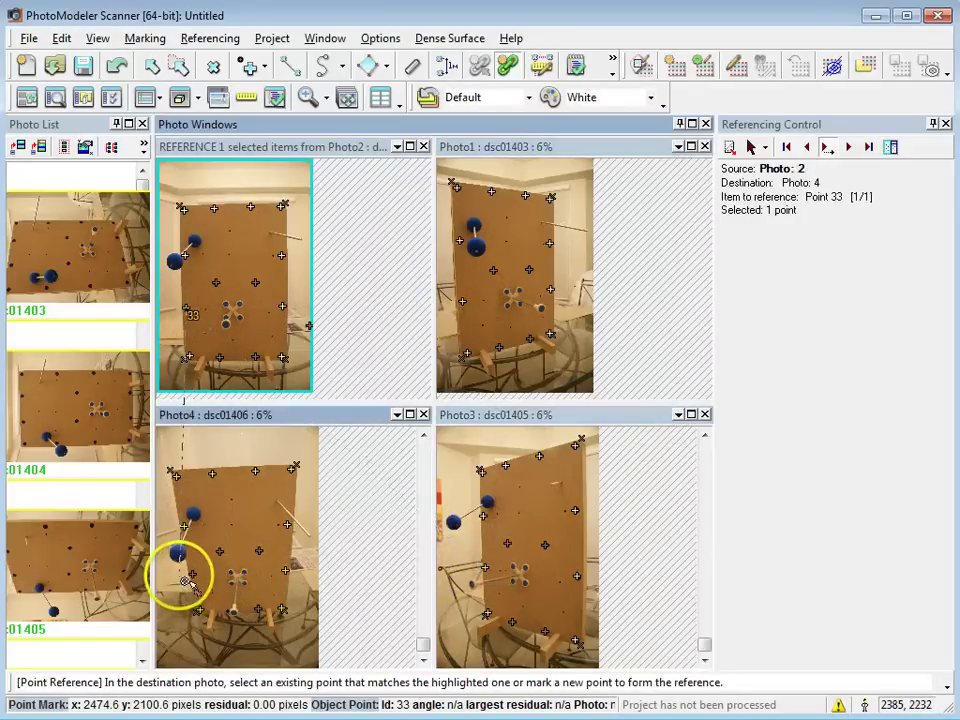
{"action": "left_click", "coordinate": [199, 573]}
{"action": "left_click", "coordinate": [480, 450]}
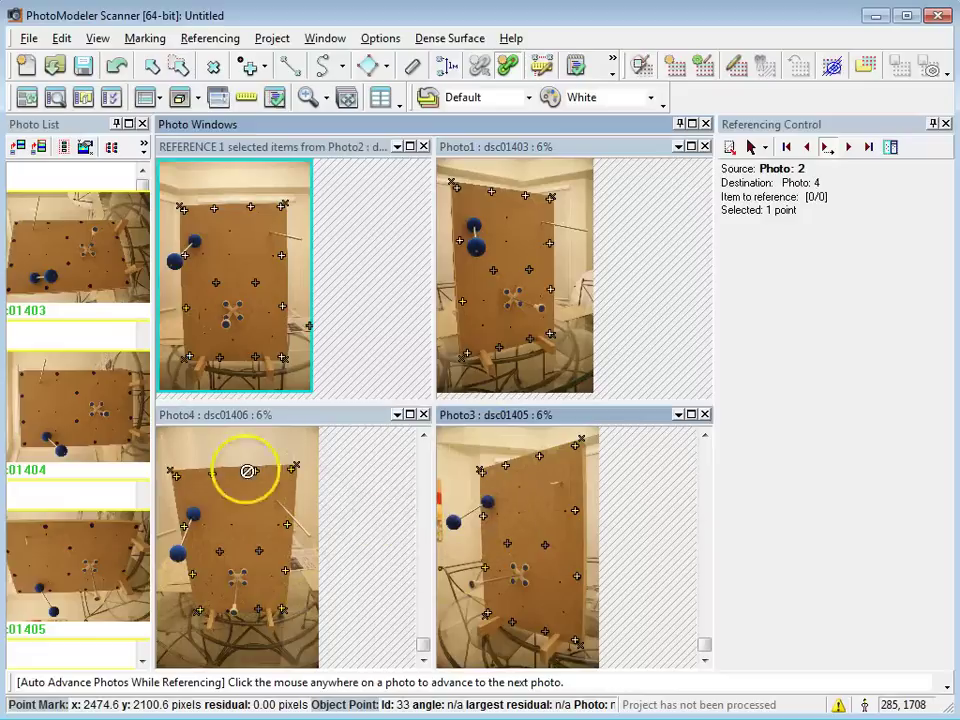
{"action": "left_click", "coordinate": [288, 287]}
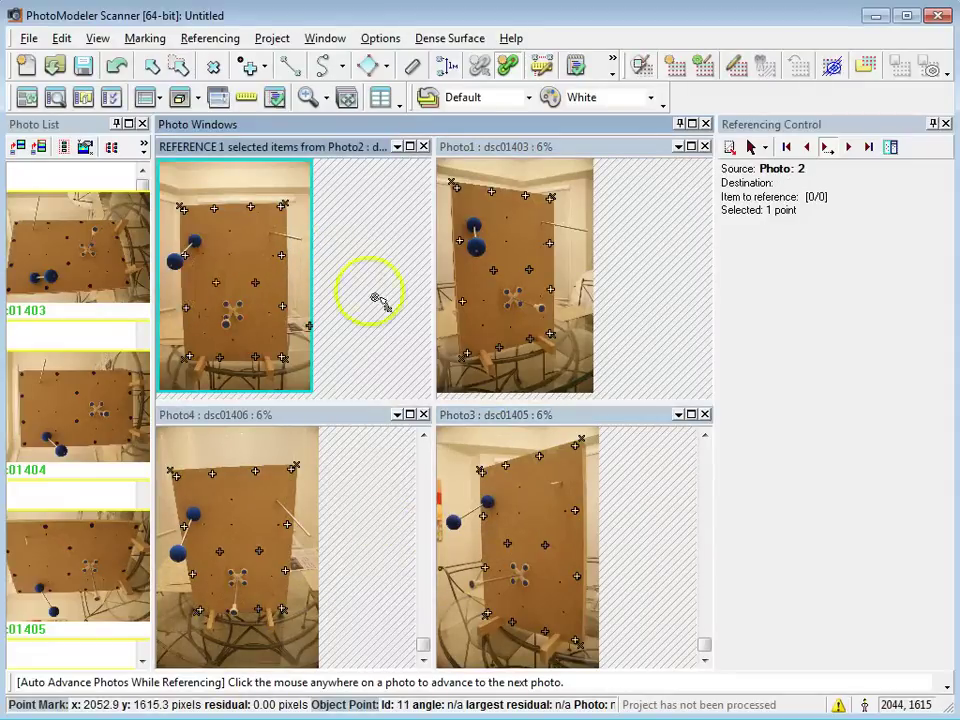
{"action": "left_click", "coordinate": [492, 272]}
{"action": "left_click", "coordinate": [488, 271]}
{"action": "left_click", "coordinate": [519, 568]}
{"action": "left_click", "coordinate": [506, 542]}
{"action": "left_click", "coordinate": [220, 553]}
{"action": "left_click", "coordinate": [280, 297]}
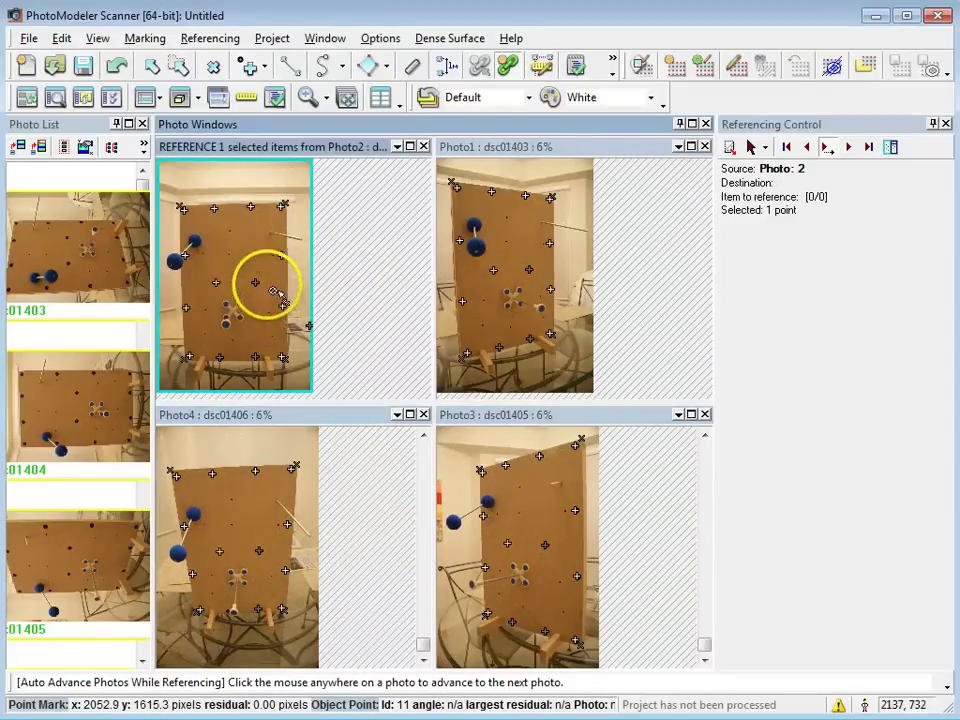
- Reference Point 22 into Photo1, Photo3 and Photo4
{"action": "left_click", "coordinate": [256, 284]}
{"action": "left_click", "coordinate": [512, 272]}
{"action": "left_click", "coordinate": [518, 542]}
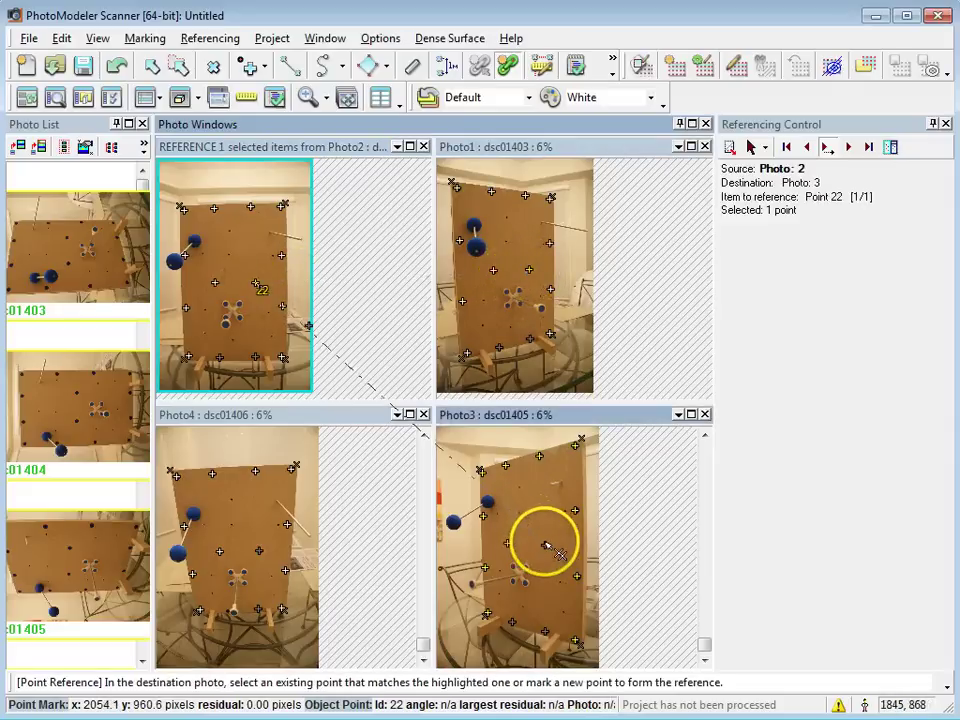
{"action": "left_click", "coordinate": [256, 553]}
{"action": "left_click", "coordinate": [285, 525]}
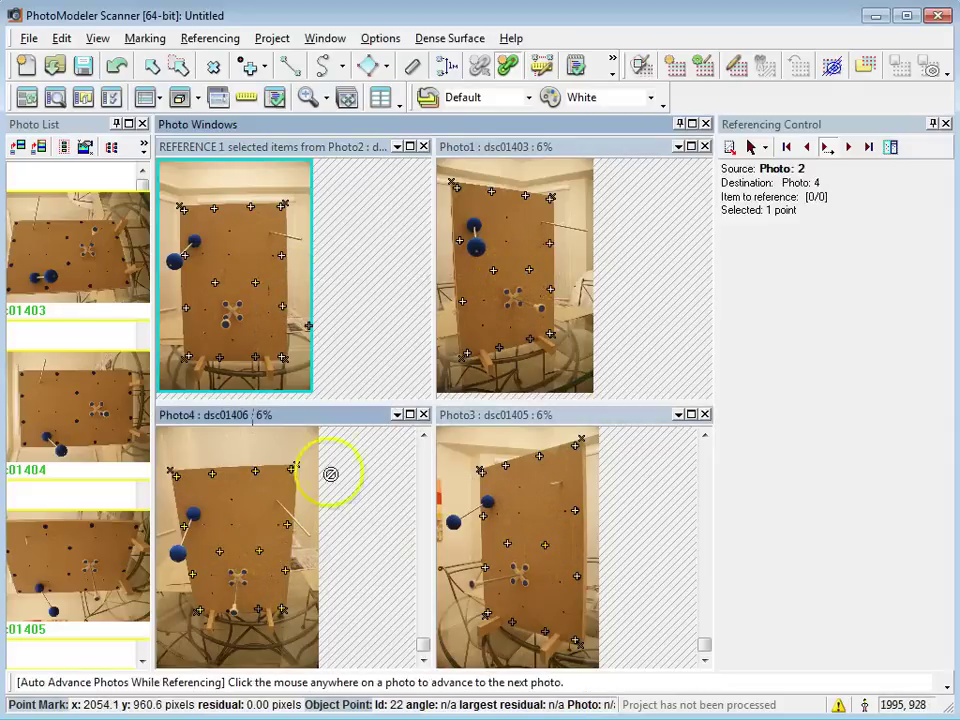
{"action": "left_click", "coordinate": [196, 240]}
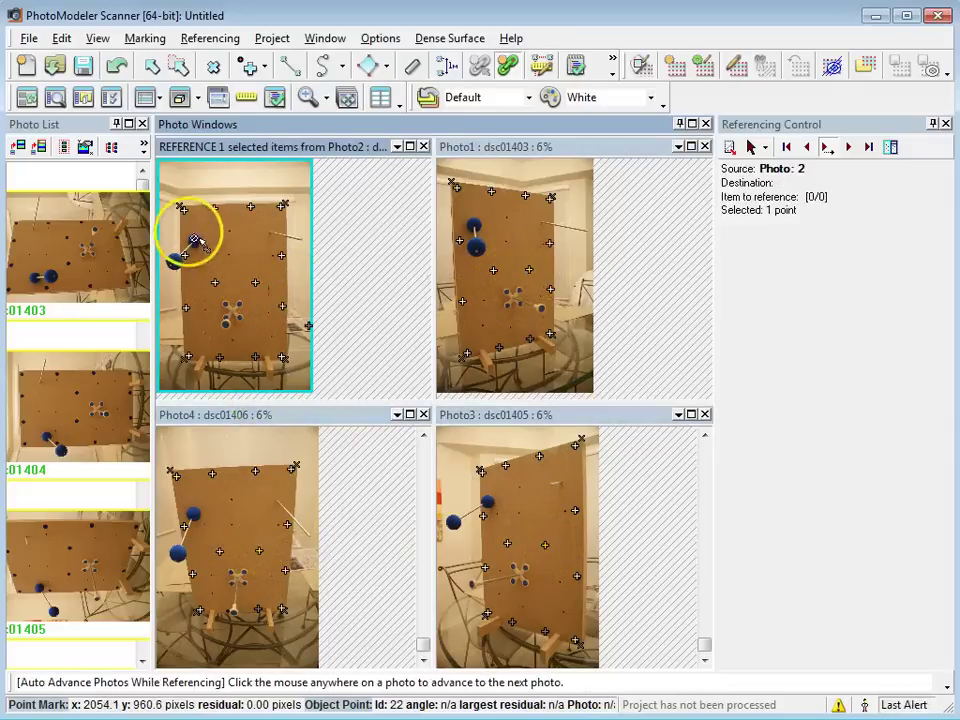
- Turn on point IDs in Visibility on Photos, then close the Referencing and Visibility panes
{"action": "left_click", "coordinate": [57, 107]}
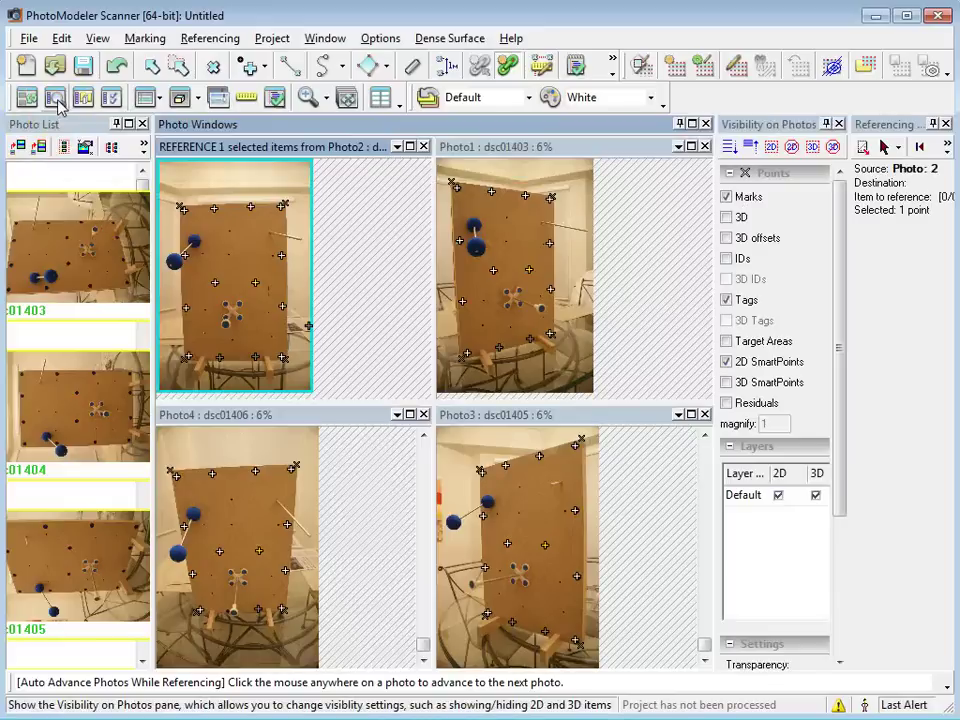
{"action": "left_click", "coordinate": [727, 260]}
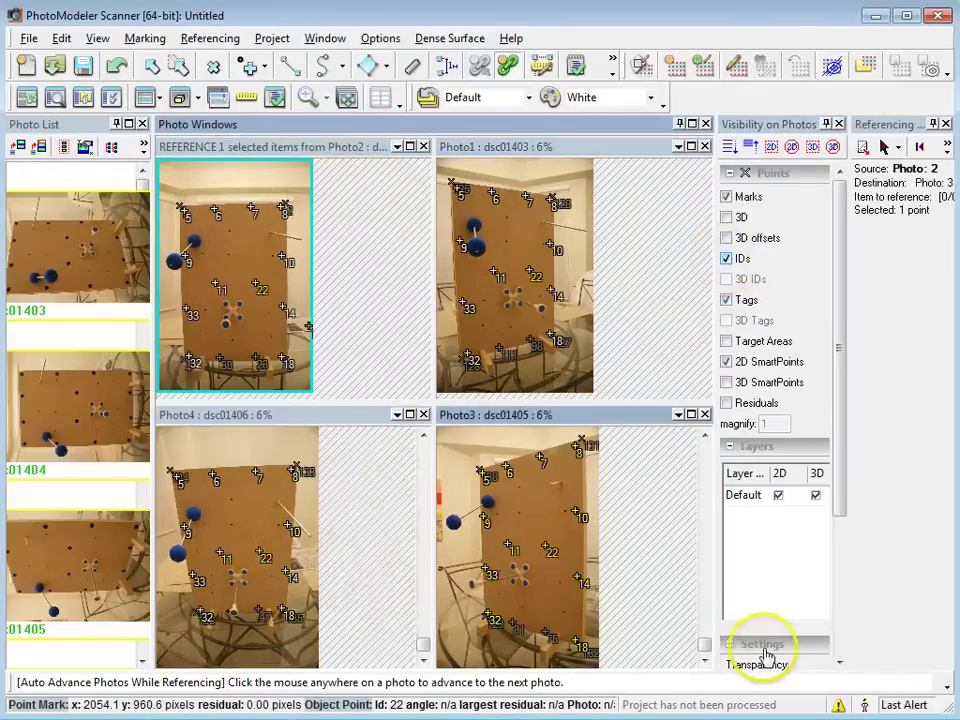
{"action": "left_click", "coordinate": [945, 124]}
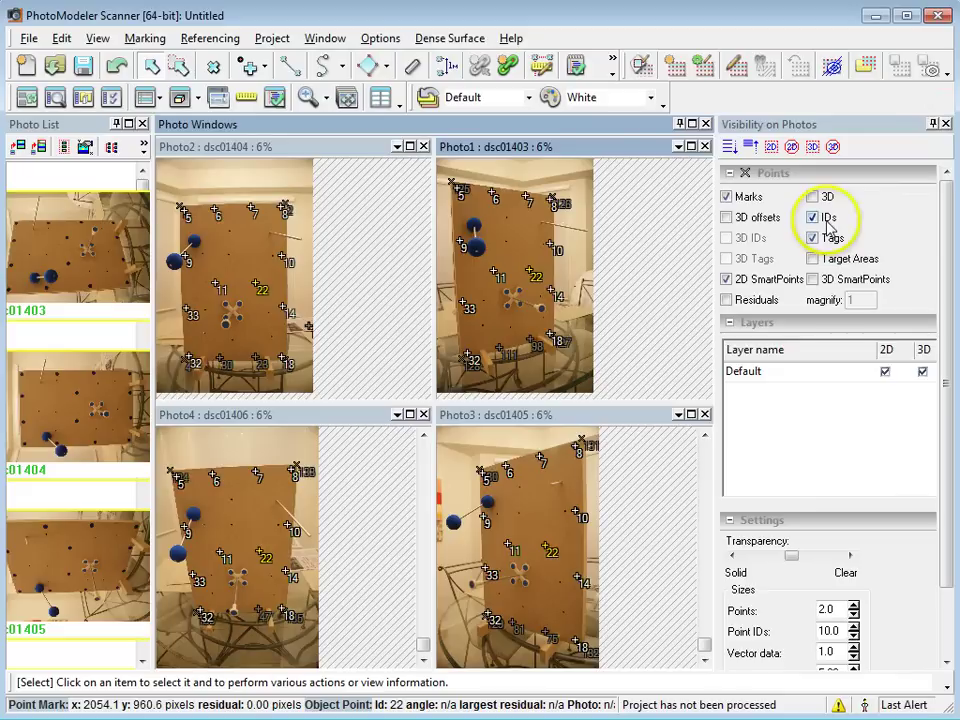
{"action": "left_click", "coordinate": [945, 124]}
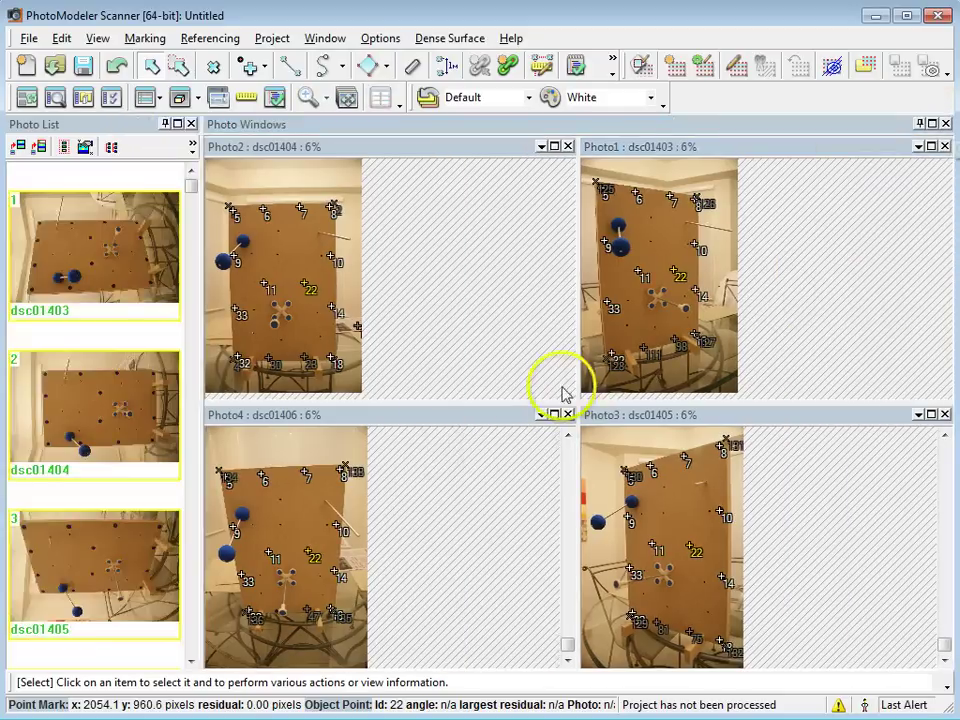